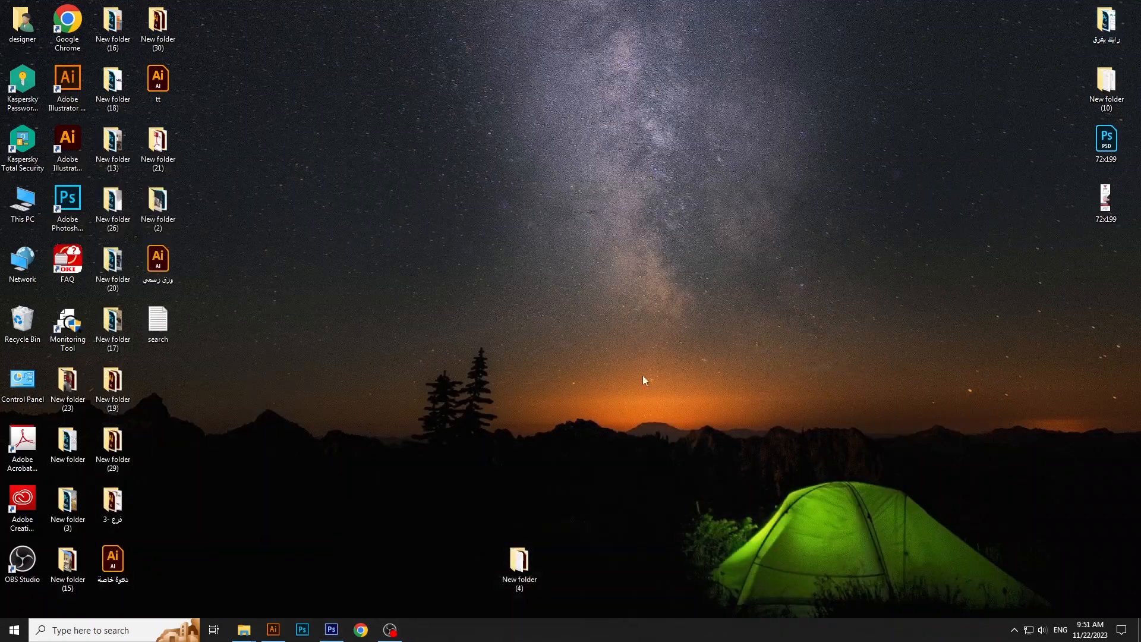
- Bring the biry image from New folder (4) into the blank Photoshop document Untitled-1
mouse_move(244, 630)
left_click(373, 573)
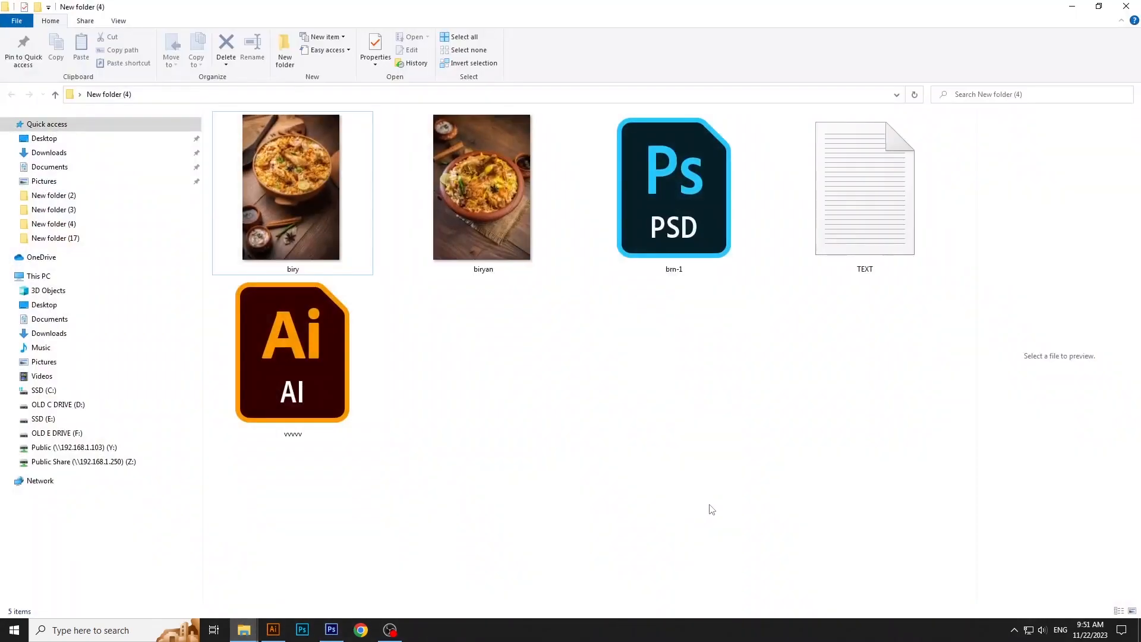
left_click(299, 175)
left_click_drag(297, 201, 669, 338)
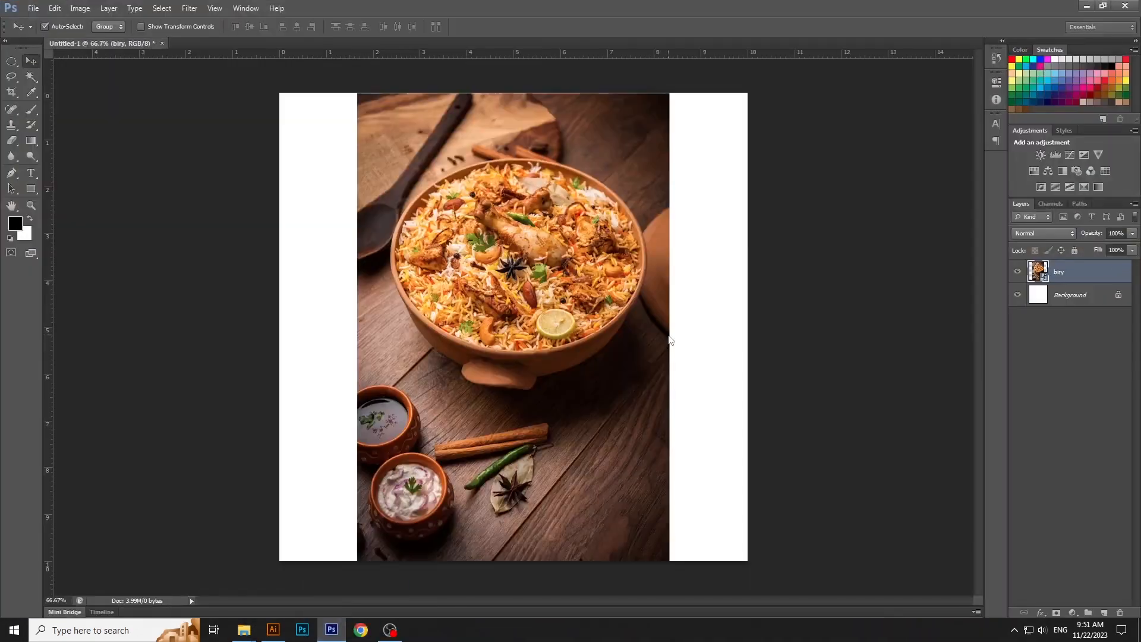
- Stretch the placed biry image horizontally on both sides to cover the full canvas width
key("ctrl+minus")
key("ctrl+minus")
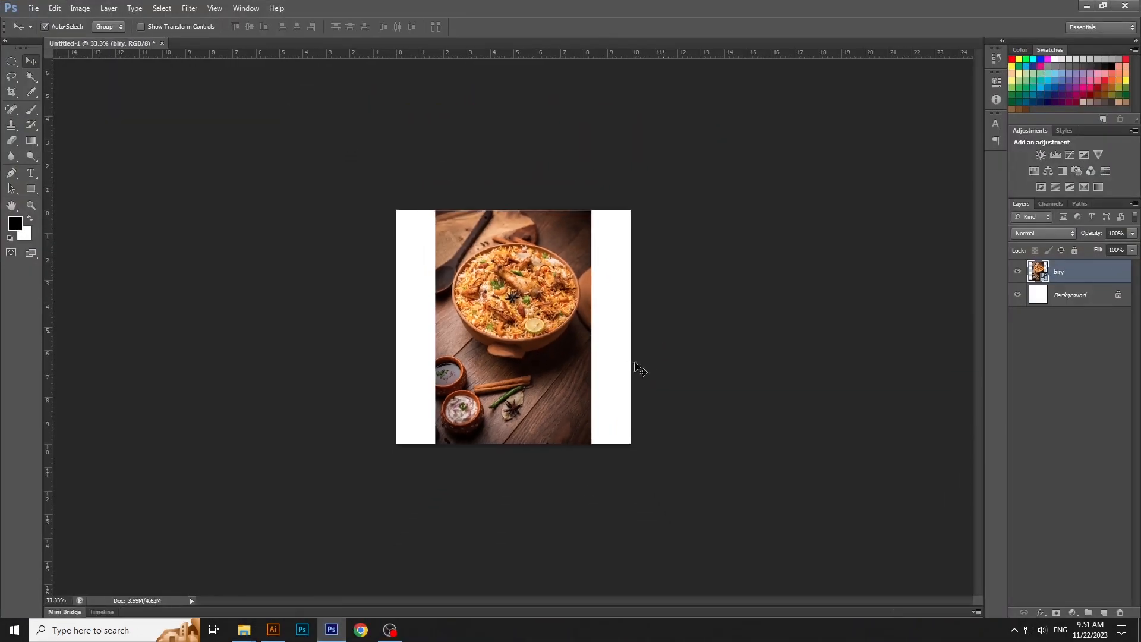
key("ctrl+t")
left_click_drag(592, 327, 631, 336)
key("Return")
key("ctrl+plus")
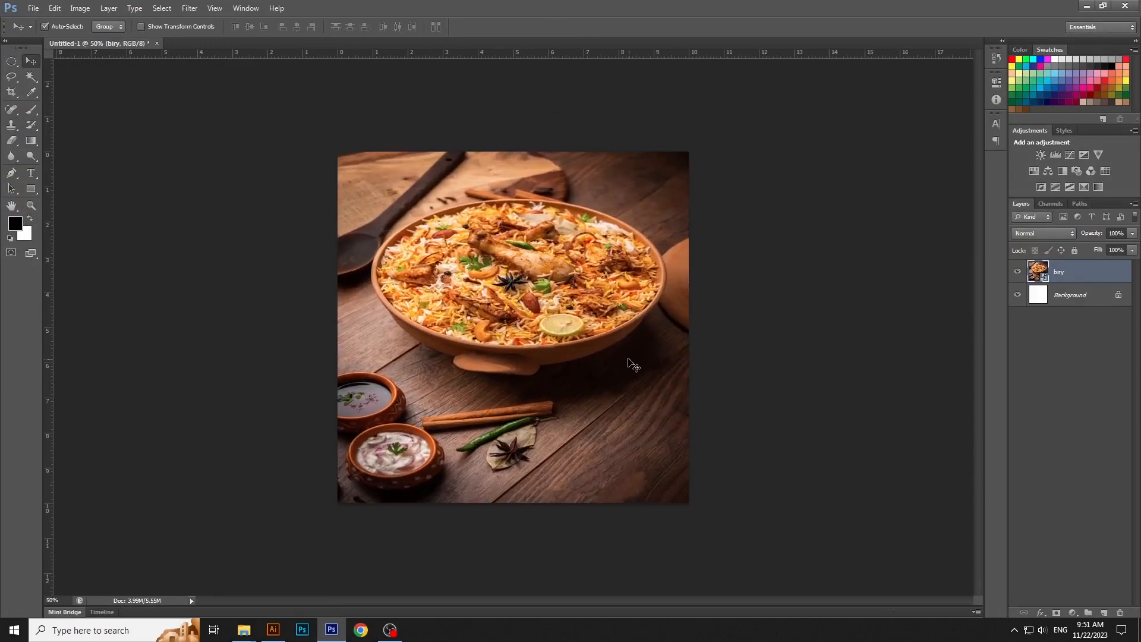
- Apply a Gaussian Blur with a 41.5 pixel radius to the biry layer and lock the layer
left_click(190, 8)
mouse_move(200, 128)
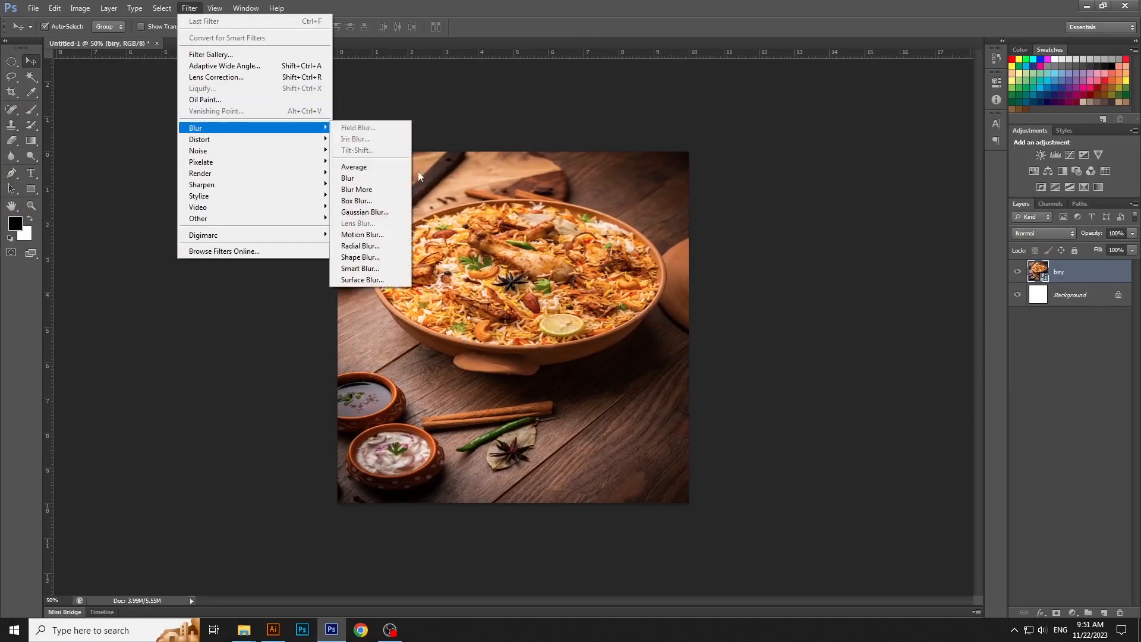
left_click(400, 214)
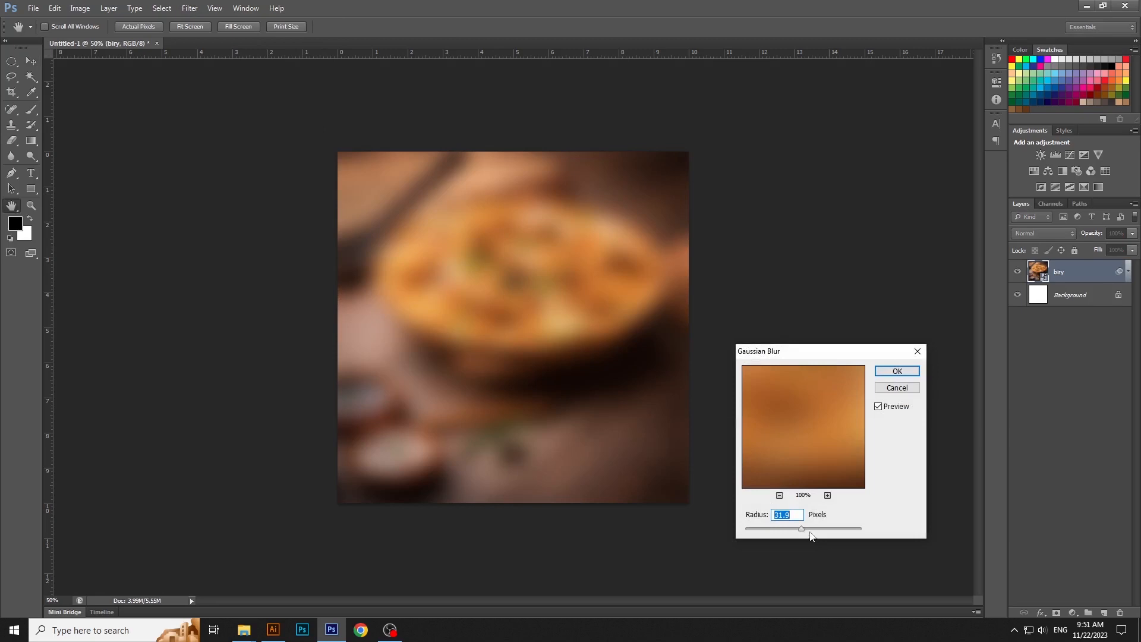
left_click_drag(808, 533, 808, 533)
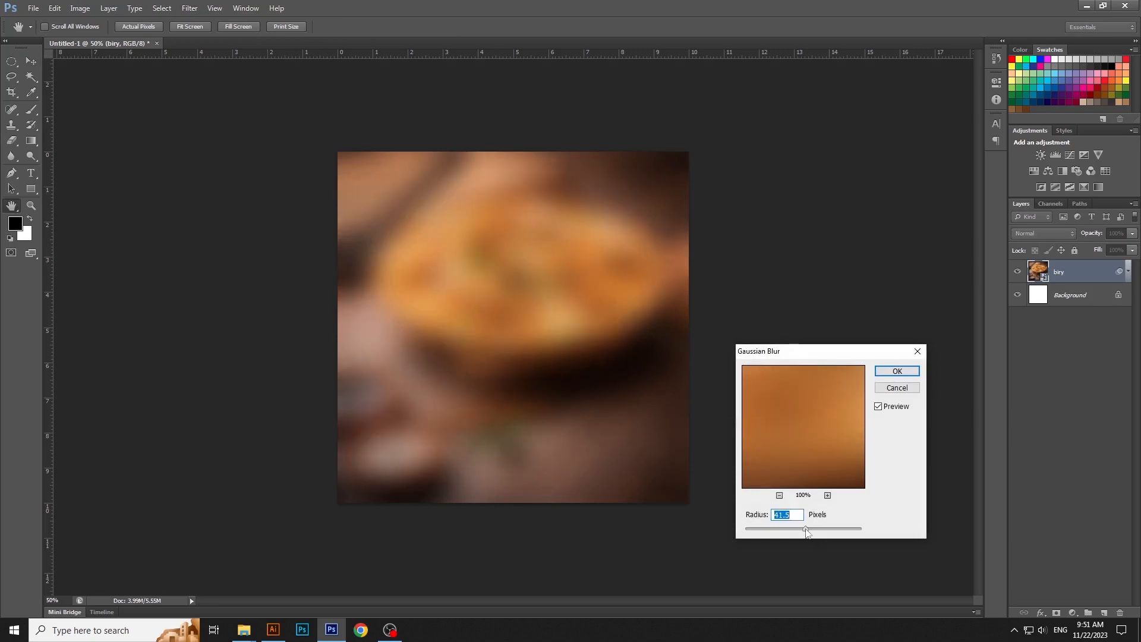
left_click(909, 371)
left_click(1129, 276)
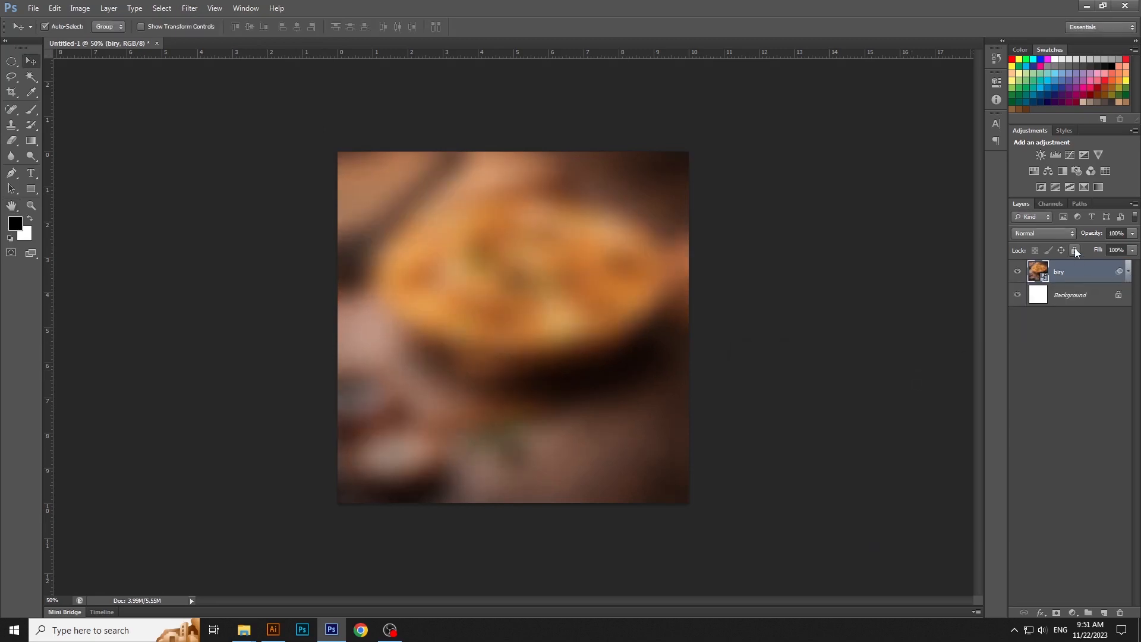
left_click(1074, 249)
- Place a second biry image from New folder (4) over the right part of the canvas, flush with its right edge
left_click(364, 566)
mouse_move(245, 634)
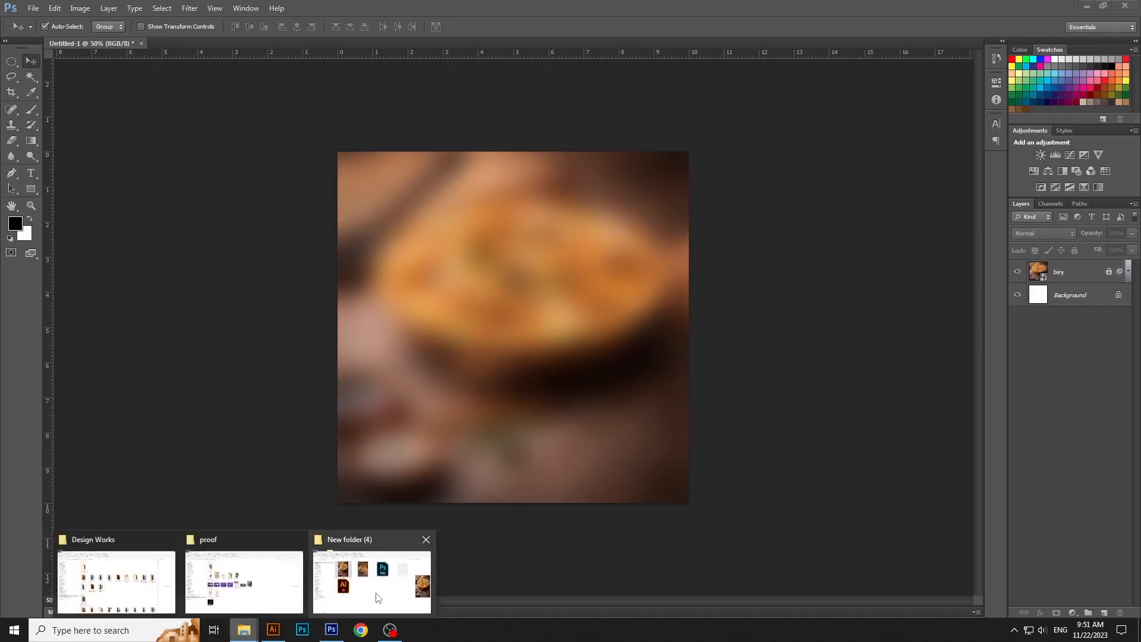
left_click(374, 570)
left_click_drag(291, 190, 691, 420)
key("Return")
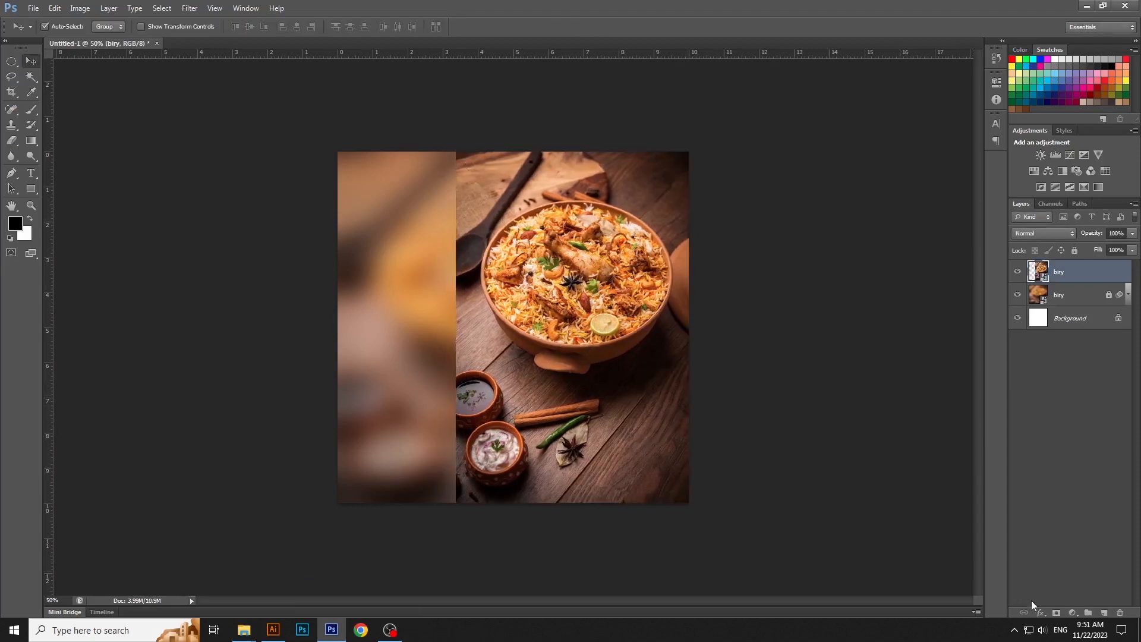
- Add a layer mask to the new biry layer and fade its left edge with a soft black 500 px brush
left_click(1056, 612)
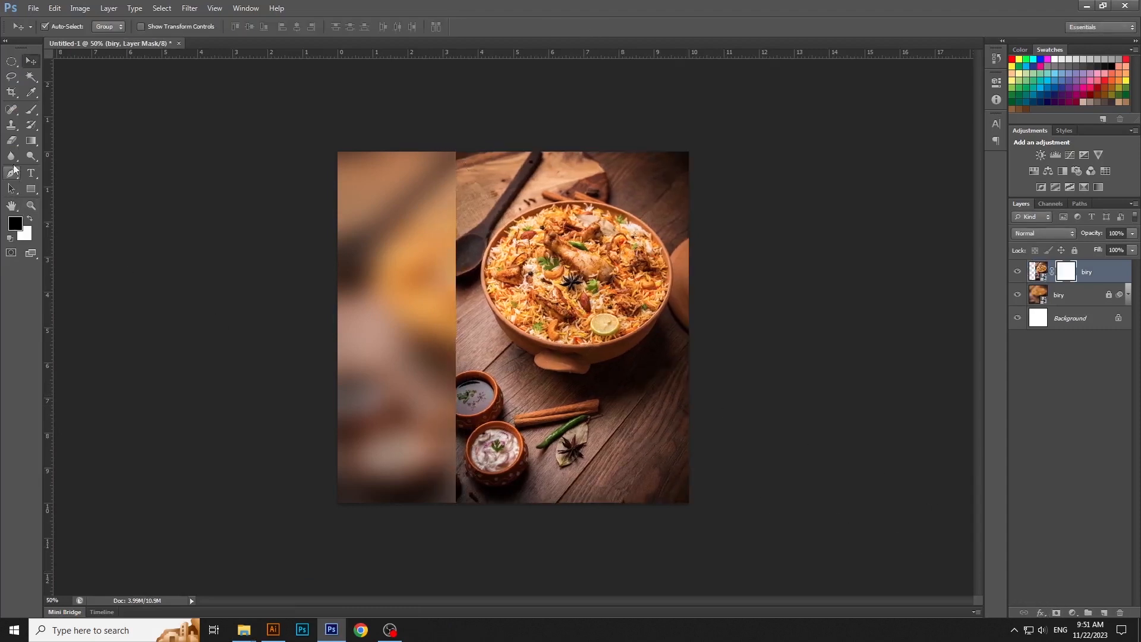
left_click(30, 111)
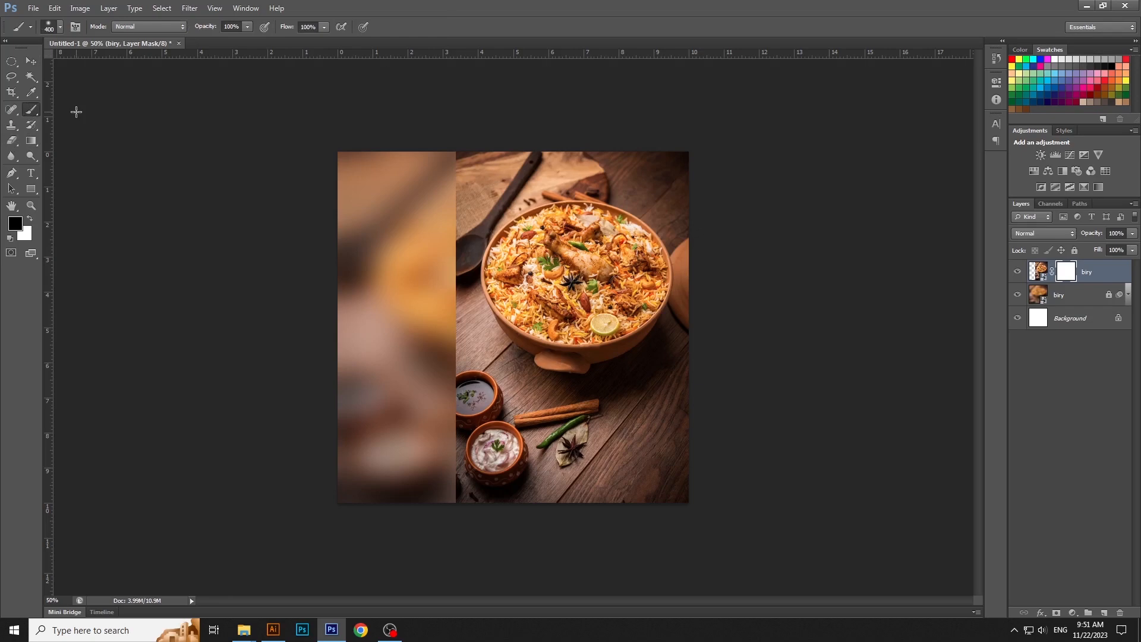
left_click(59, 28)
scroll(50, 185, "down", 1)
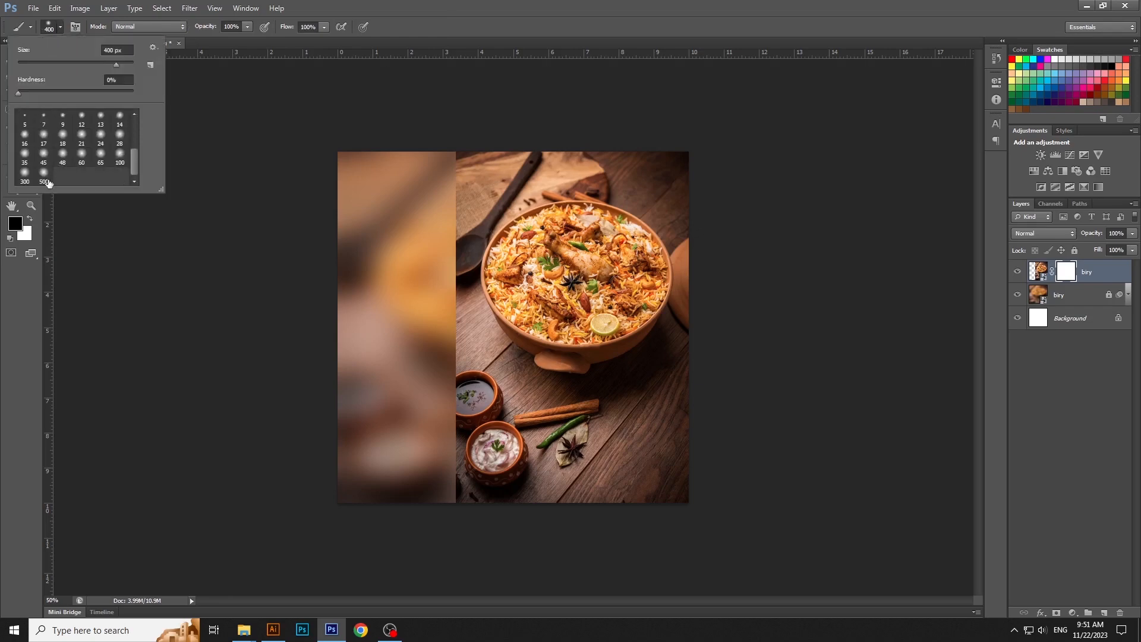
left_click(46, 178)
left_click(357, 5)
mouse_move(443, 496)
left_mouse_down()
mouse_move(416, 340)
mouse_move(437, 141)
mouse_move(409, 367)
mouse_move(423, 418)
mouse_move(391, 238)
mouse_move(576, 558)
mouse_move(461, 486)
mouse_move(399, 147)
left_mouse_up()
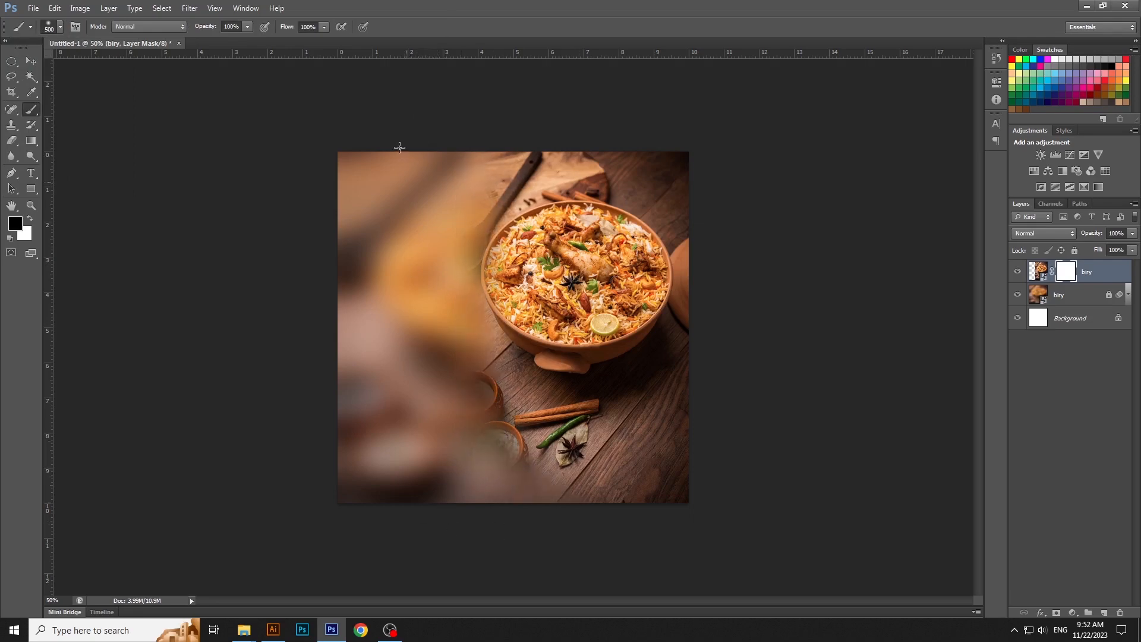
- Set the masked biry layer's opacity to 41% and move it slightly to the right
left_click(37, 60)
left_click(1132, 233)
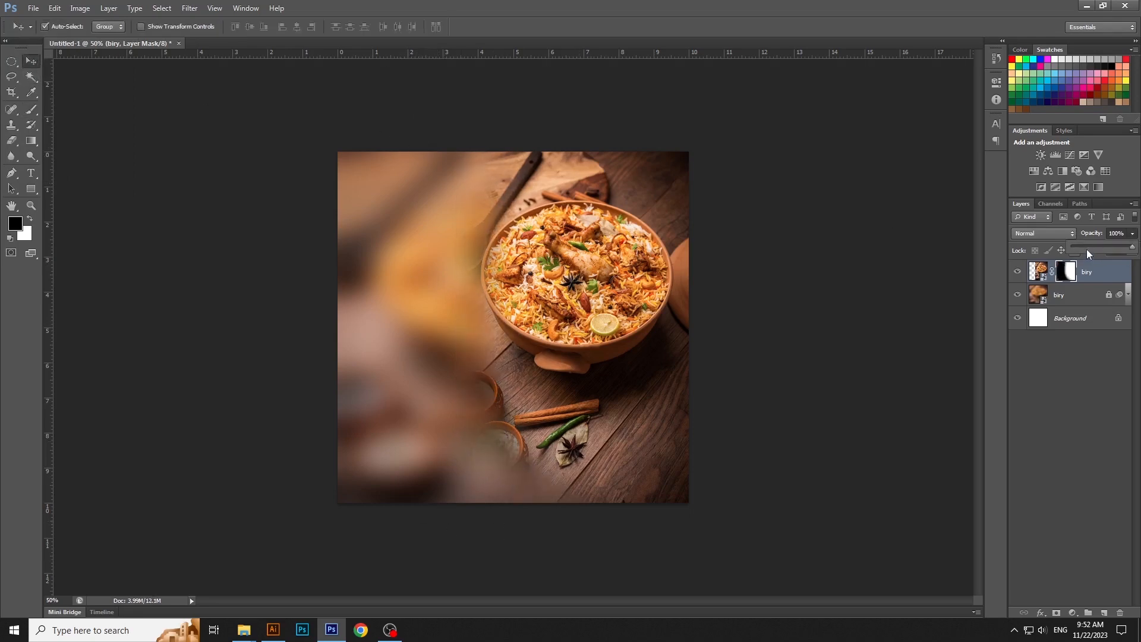
left_click_drag(1086, 249, 1095, 249)
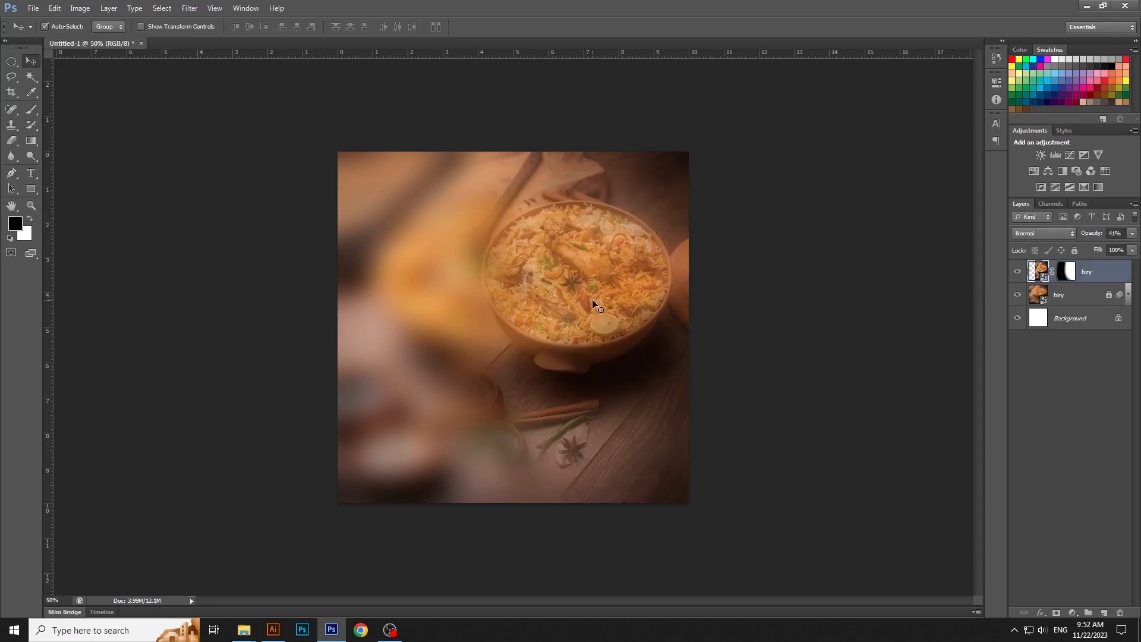
left_click_drag(594, 301, 625, 304)
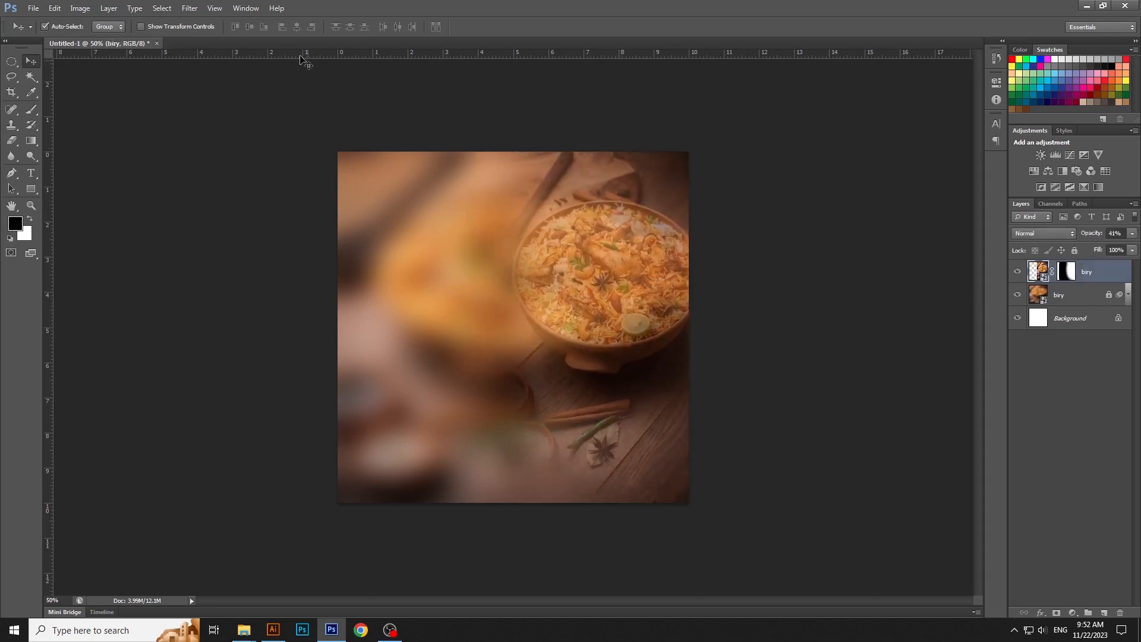
- Add a vertical guide at 5 cm and move the masked biry layer right until its left edge meets the guide
left_click(225, 8)
left_click(254, 268)
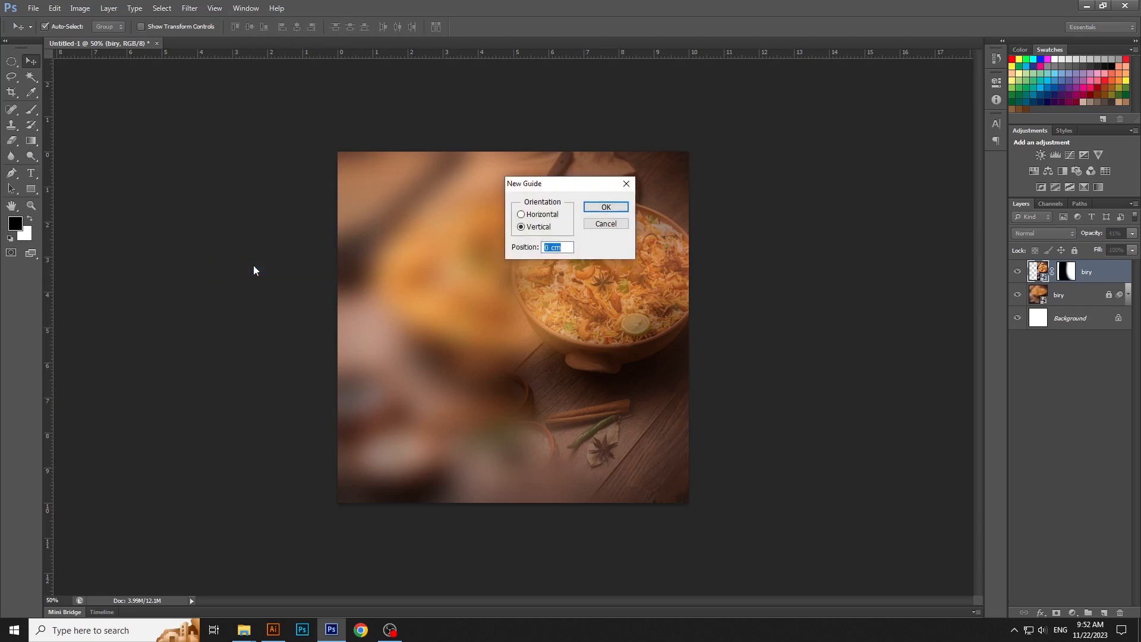
key("Return")
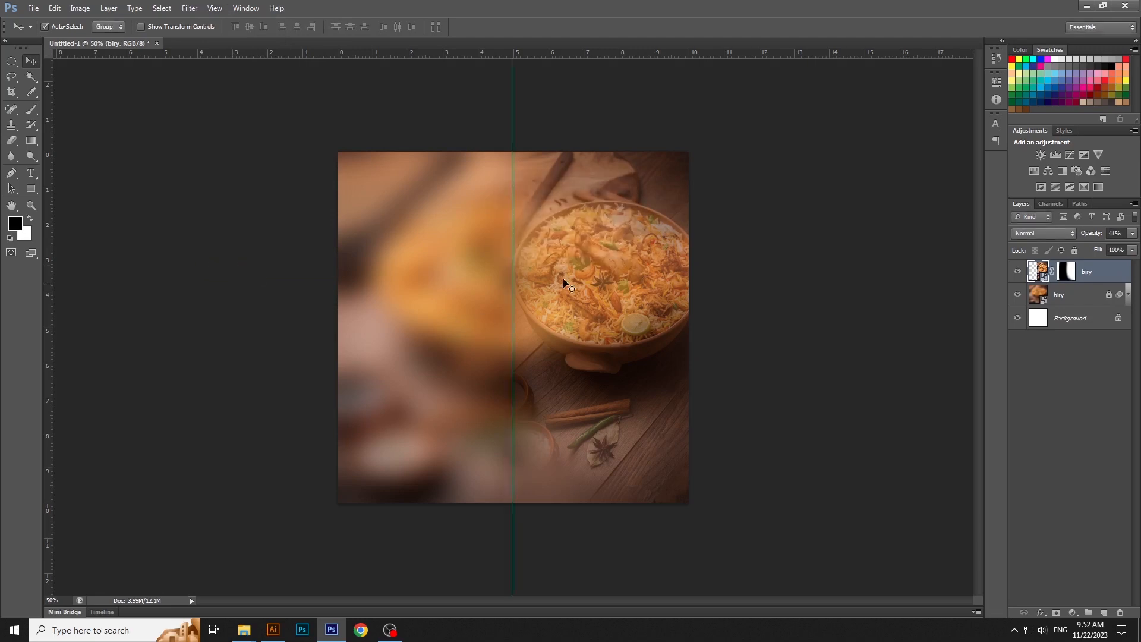
key("ctrl+t")
left_click_drag(615, 301, 637, 299)
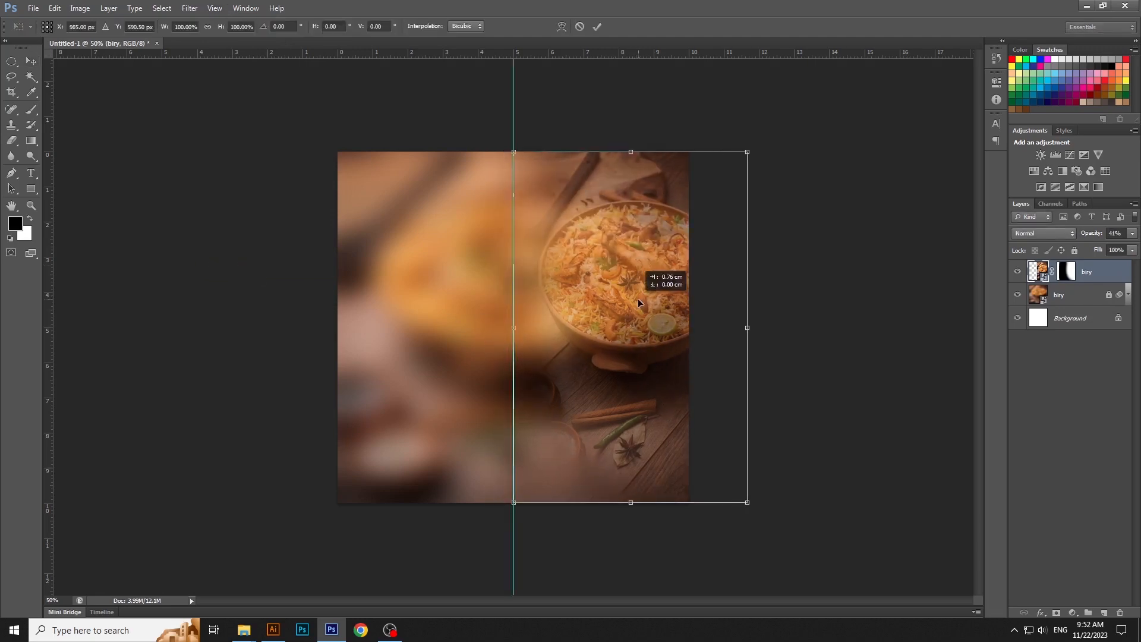
key("Return")
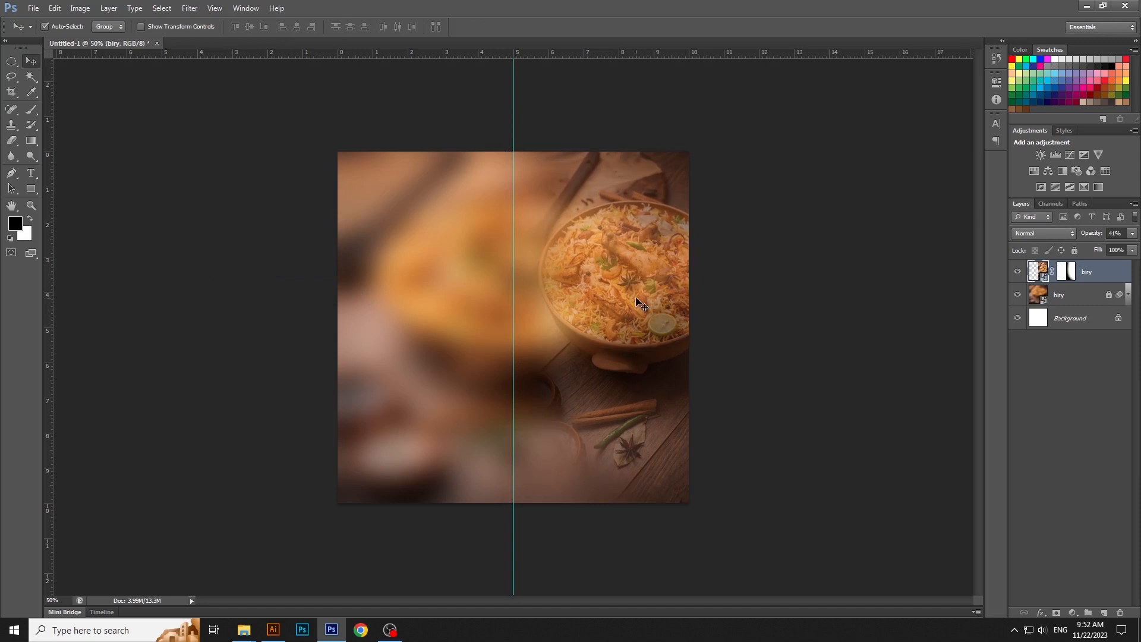
- Duplicate the masked biry layer and start a Free Transform on the copy
right_click(1103, 279)
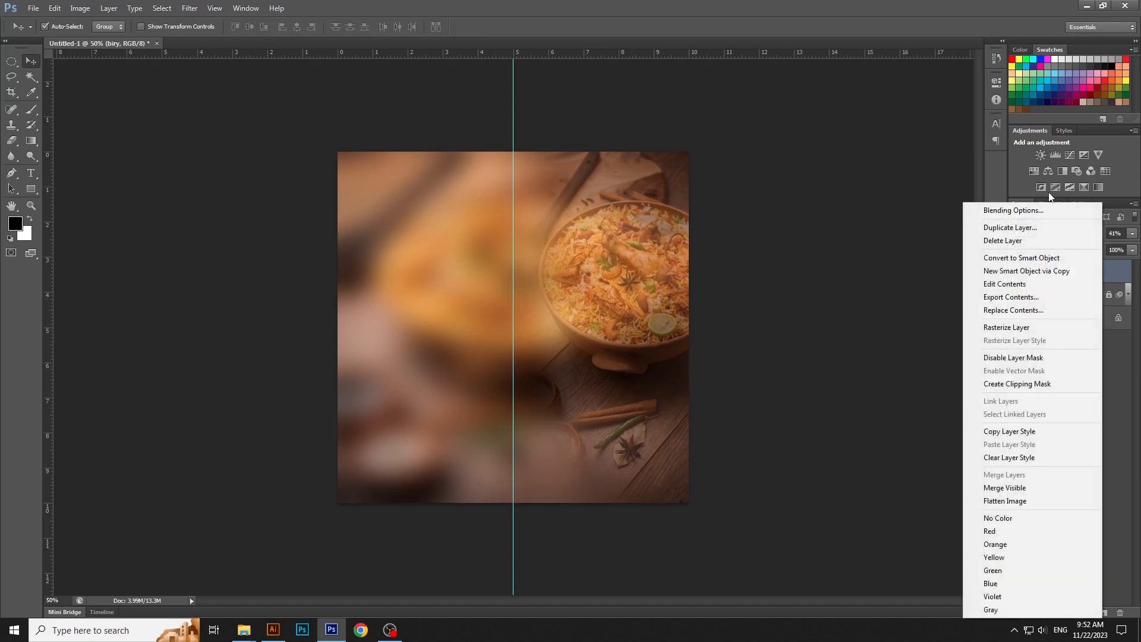
left_click(1030, 237)
right_click(1094, 267)
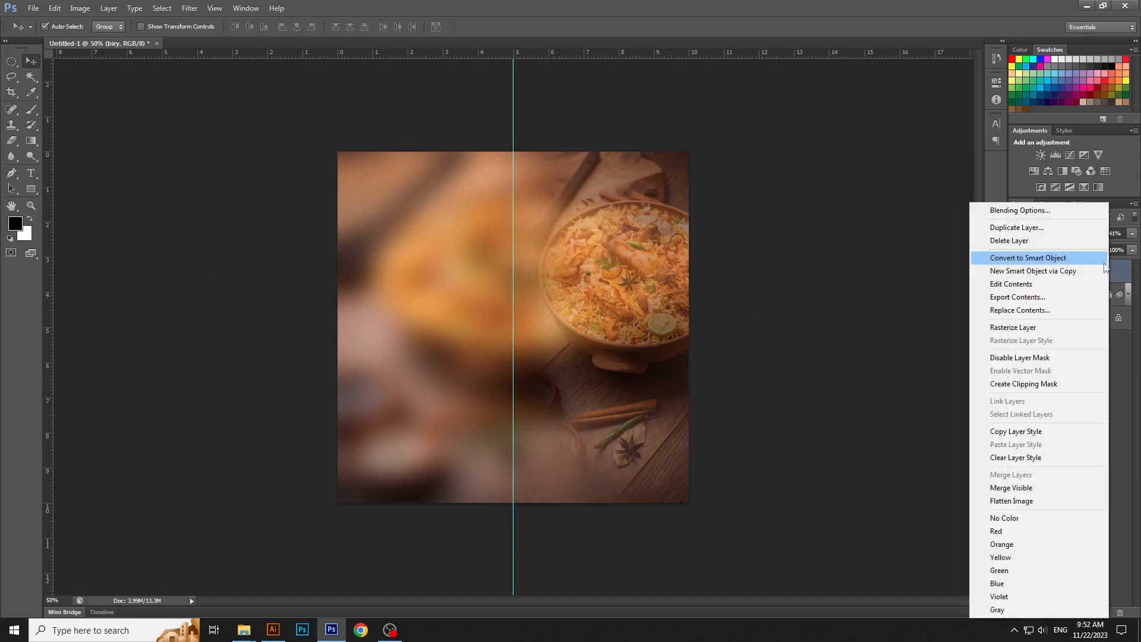
left_click(1056, 226)
key("Return")
key("ctrl+t")
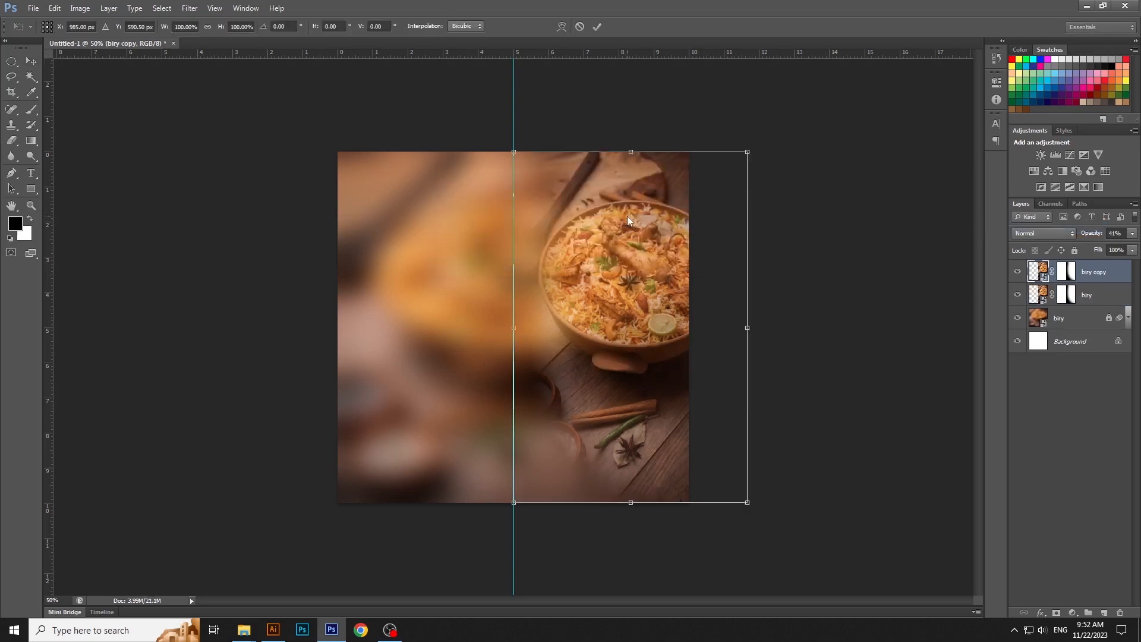
right_click(626, 216)
left_click(675, 407)
key("ctrl+z")
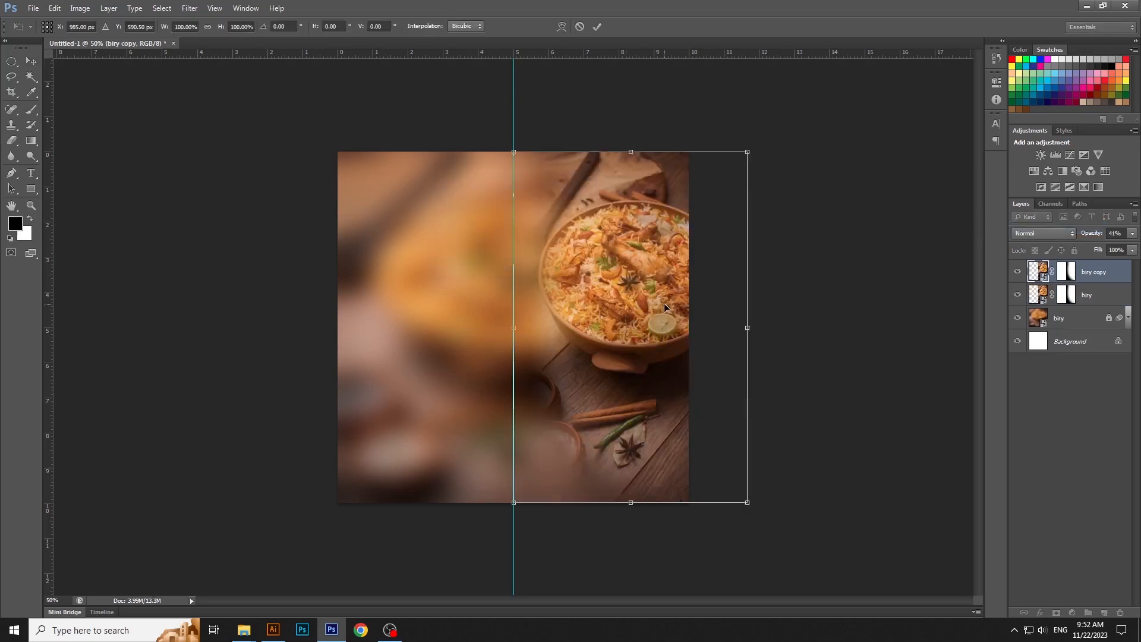
- Flip the biry copy horizontally and move it onto the left half of the canvas, mirroring the original about the guide
right_click(664, 305)
left_click(717, 483)
left_click_drag(672, 352, 437, 354)
key("Return")
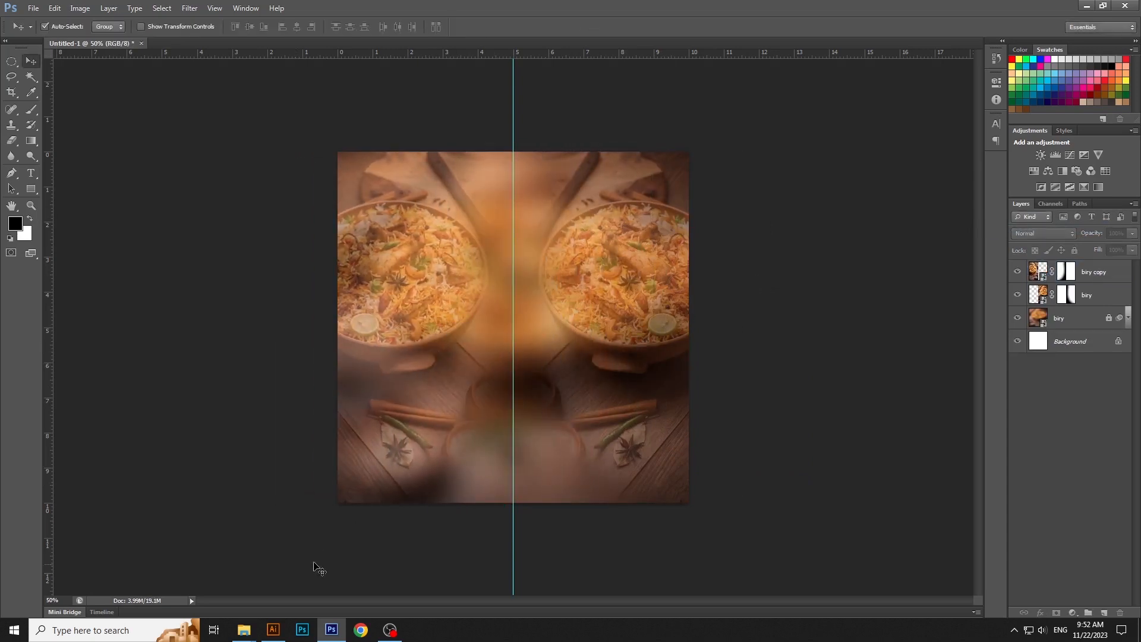
- Clear the guide, then switch to Illustrator and copy the black arch shape from vvvvv.ai
left_click(211, 9)
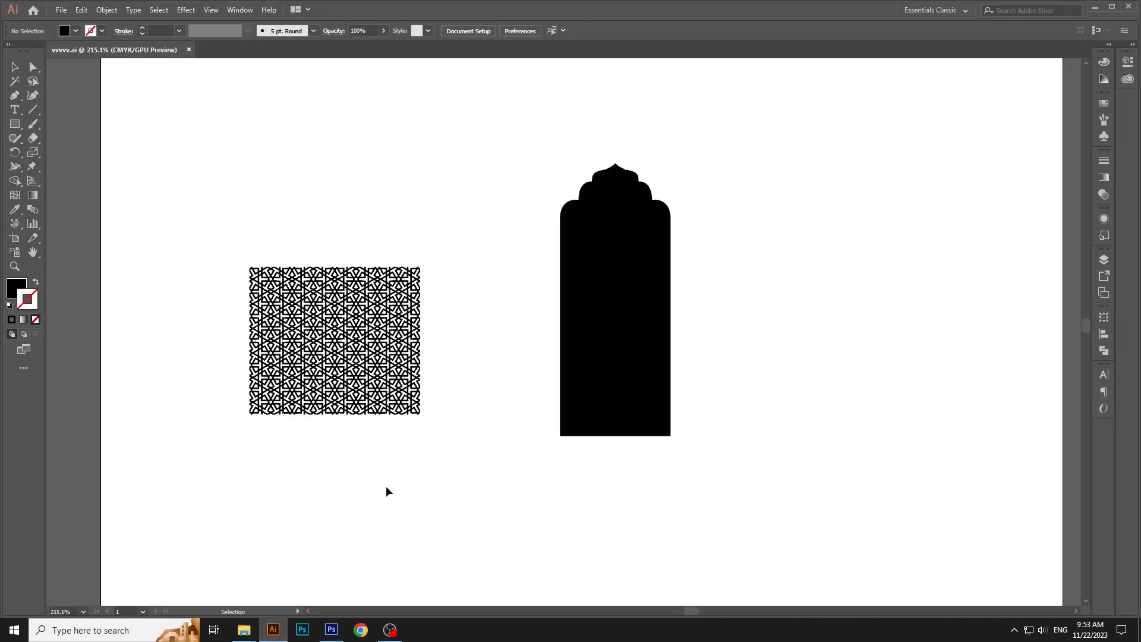
left_click(578, 315)
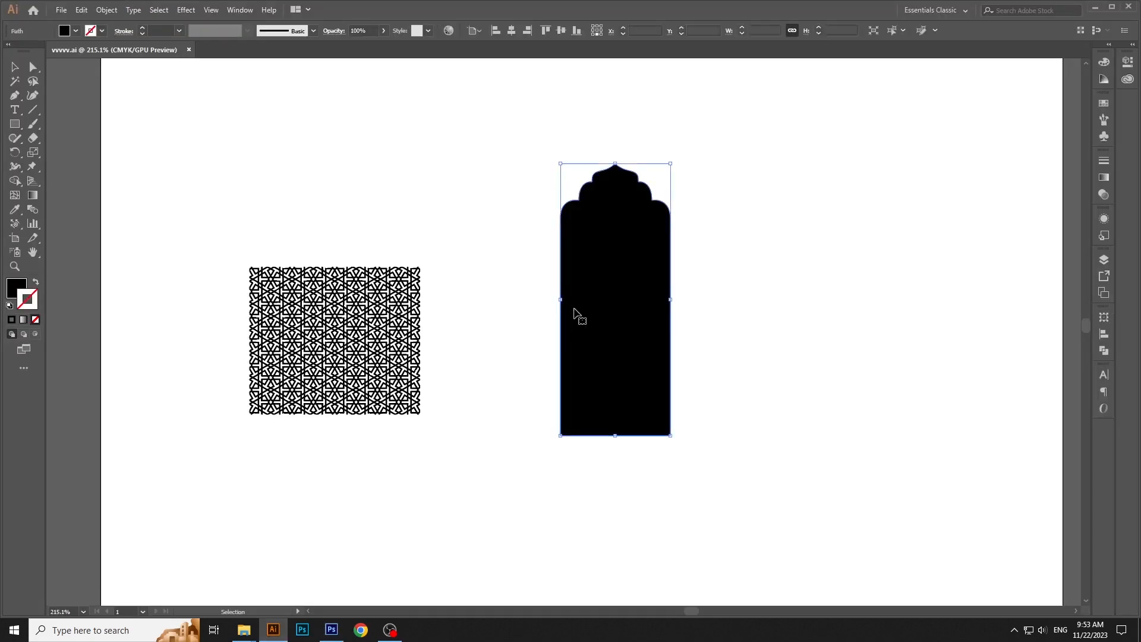
left_click(63, 10)
mouse_move(83, 11)
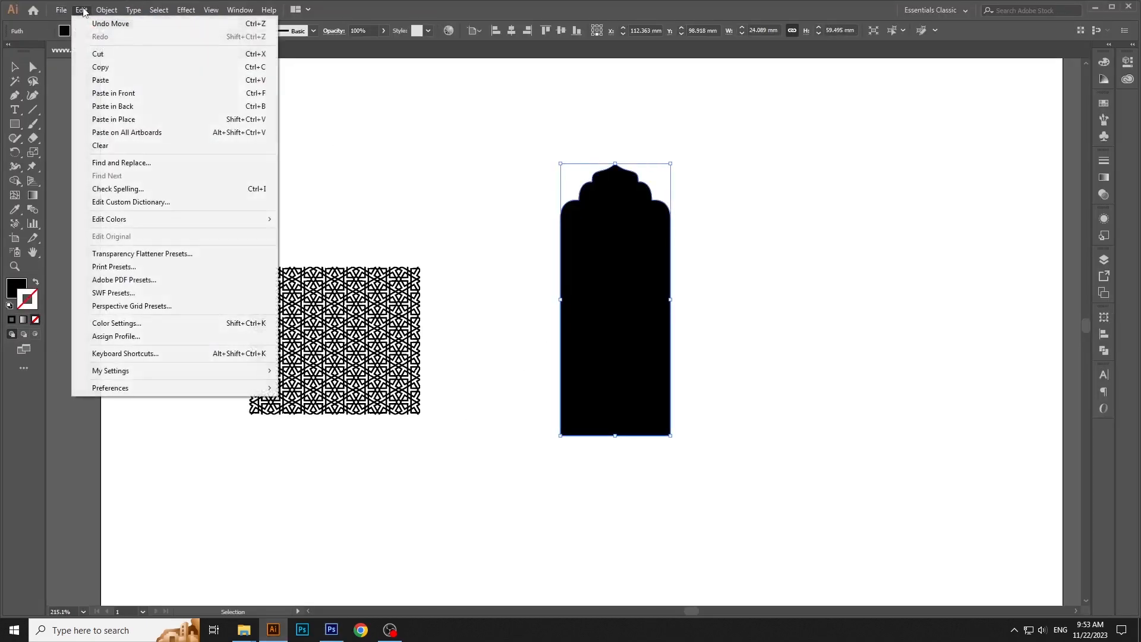
left_click(100, 67)
- Switch back to Photoshop and paste the arch as a Smart Object in the lower middle of the canvas
key("alt+Tab")
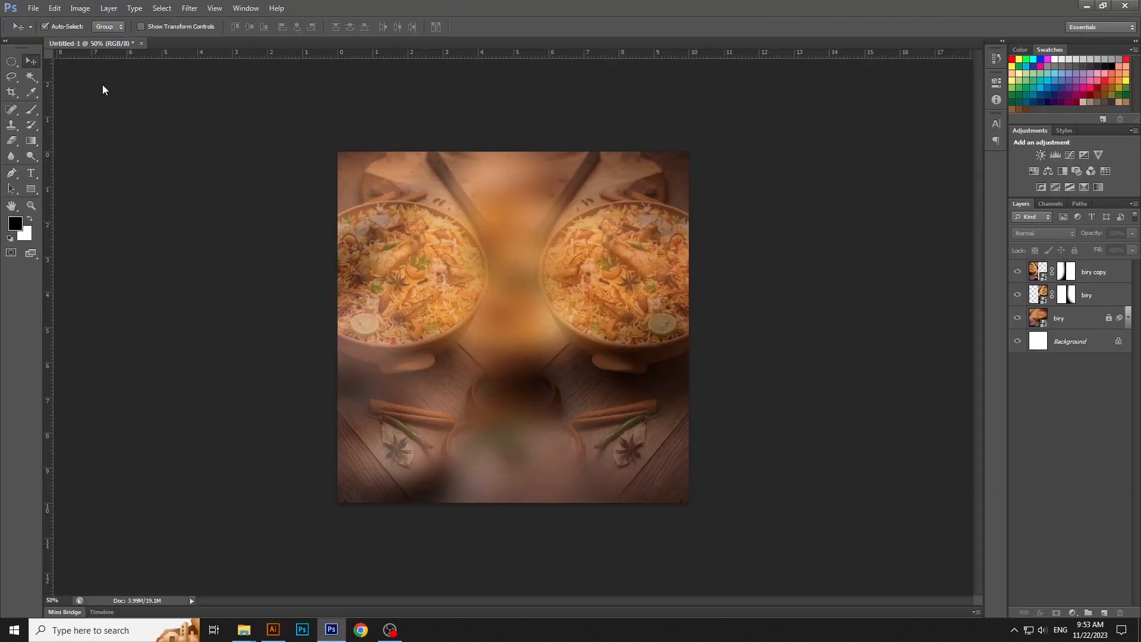
left_click(54, 9)
left_click(63, 111)
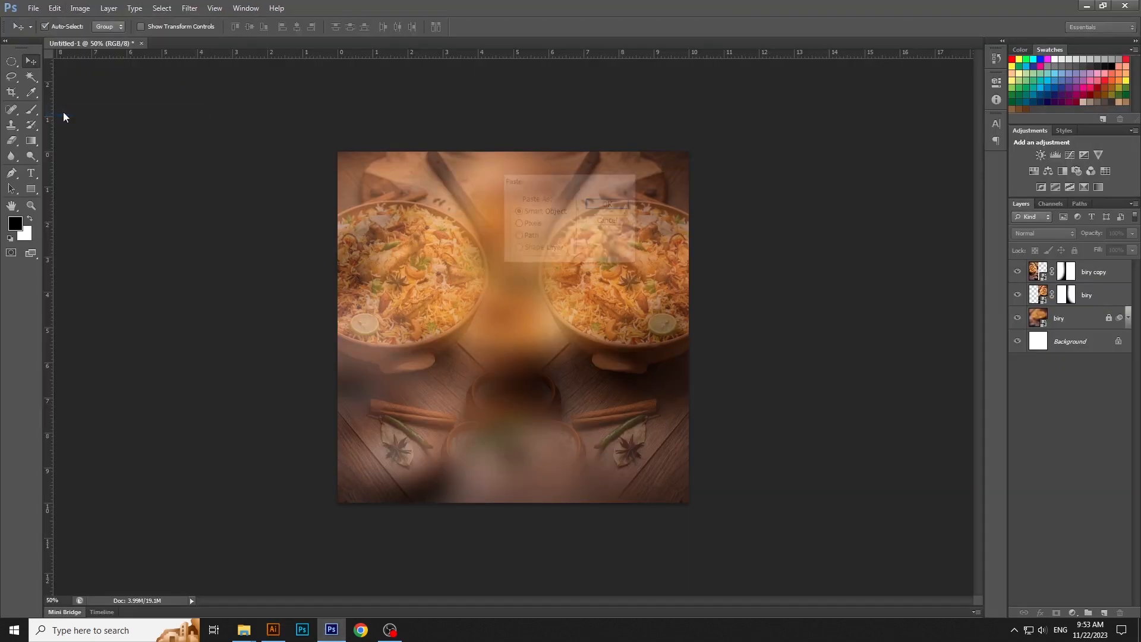
key("Return")
left_click_drag(558, 431, 575, 469)
left_click_drag(533, 407, 533, 459)
key("Return")
- Enlarge the arch, center it horizontally on the canvas and nudge it slightly downward
key("ctrl+t")
left_click_drag(571, 241, 580, 217)
key("Return")
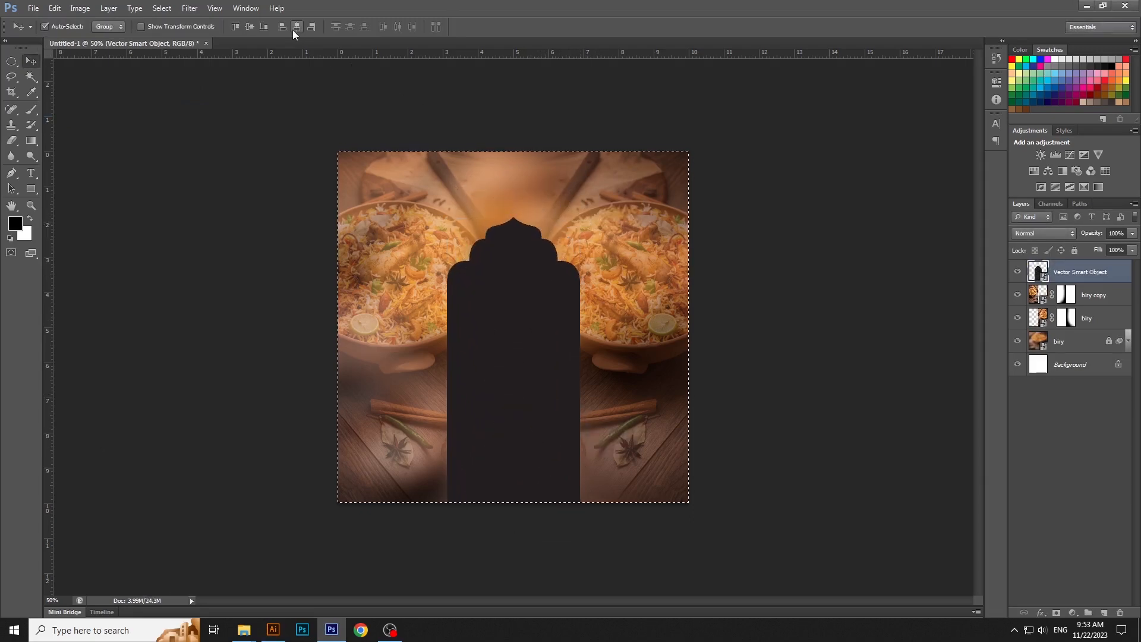
left_click(751, 250)
left_click(532, 296)
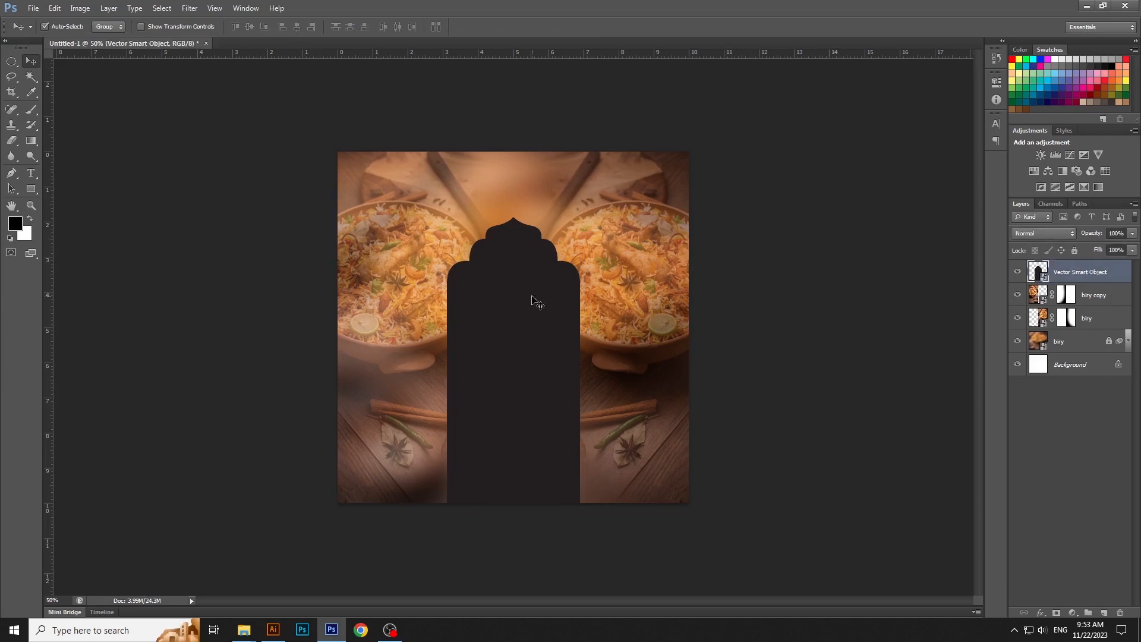
key("Down")
key("Down")
key("Down")
key("Down")
key("Down")
key("Down")
key("Down")
key("Down")
key("Down")
key("Down")
- Add a Gradient Fill layer above the arch and set its starting color stop to #633A1F
left_click(1072, 612)
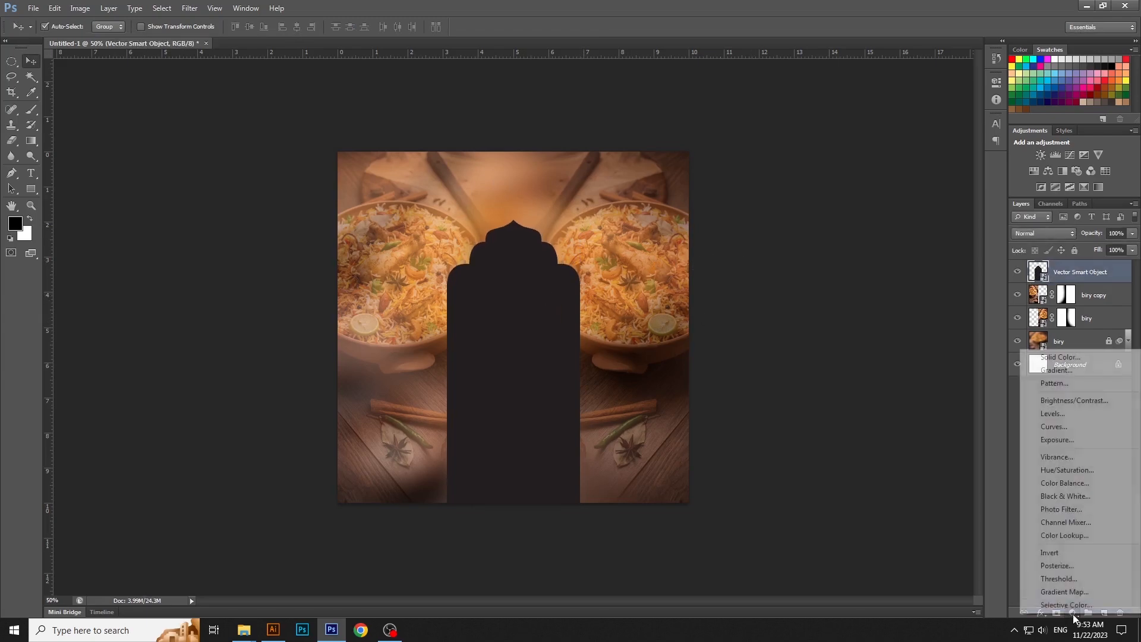
left_click(1072, 373)
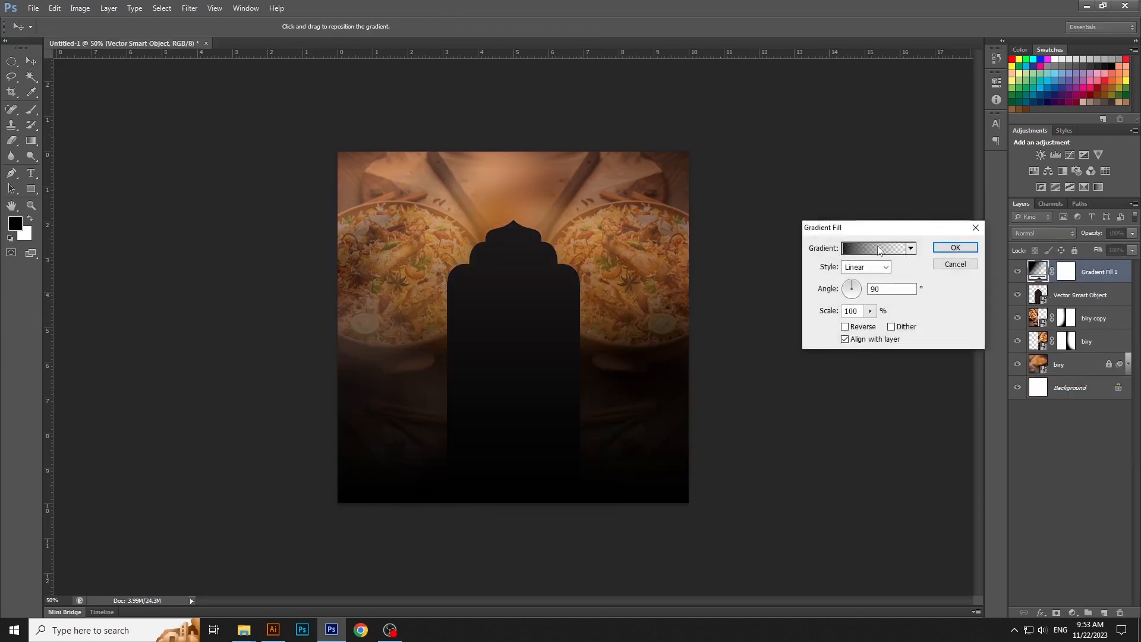
left_click(880, 248)
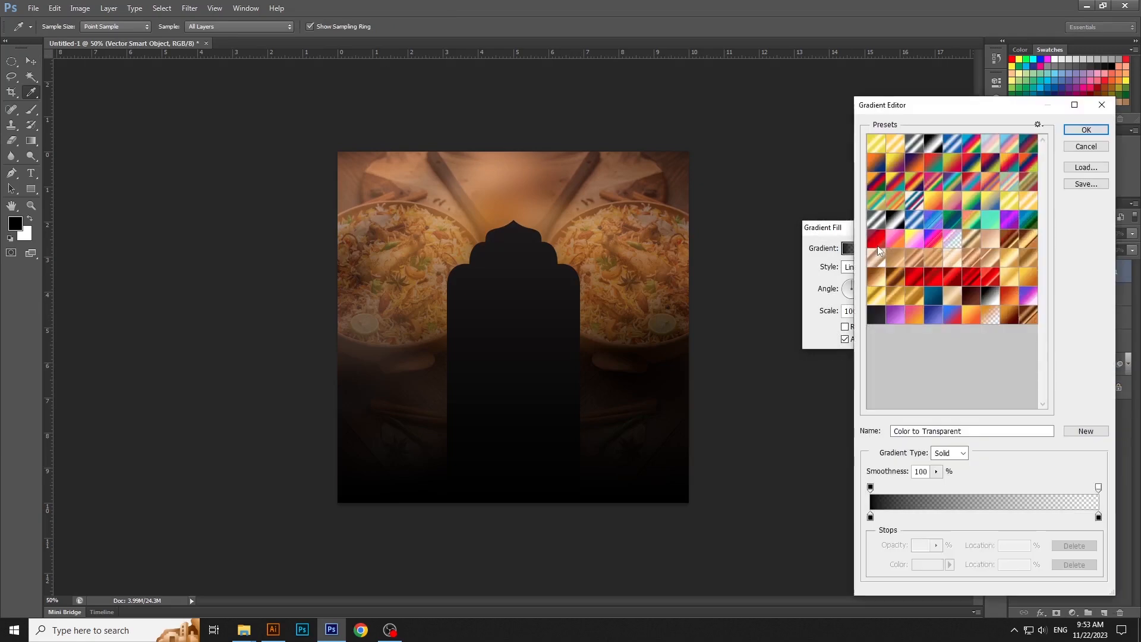
double_click(871, 517)
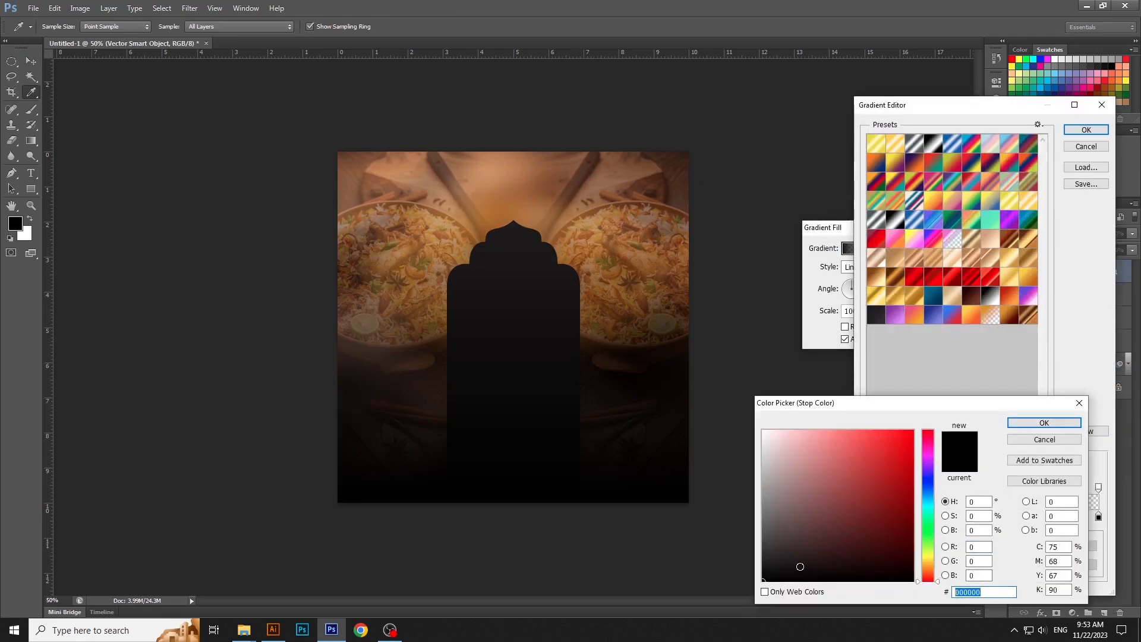
type("633")
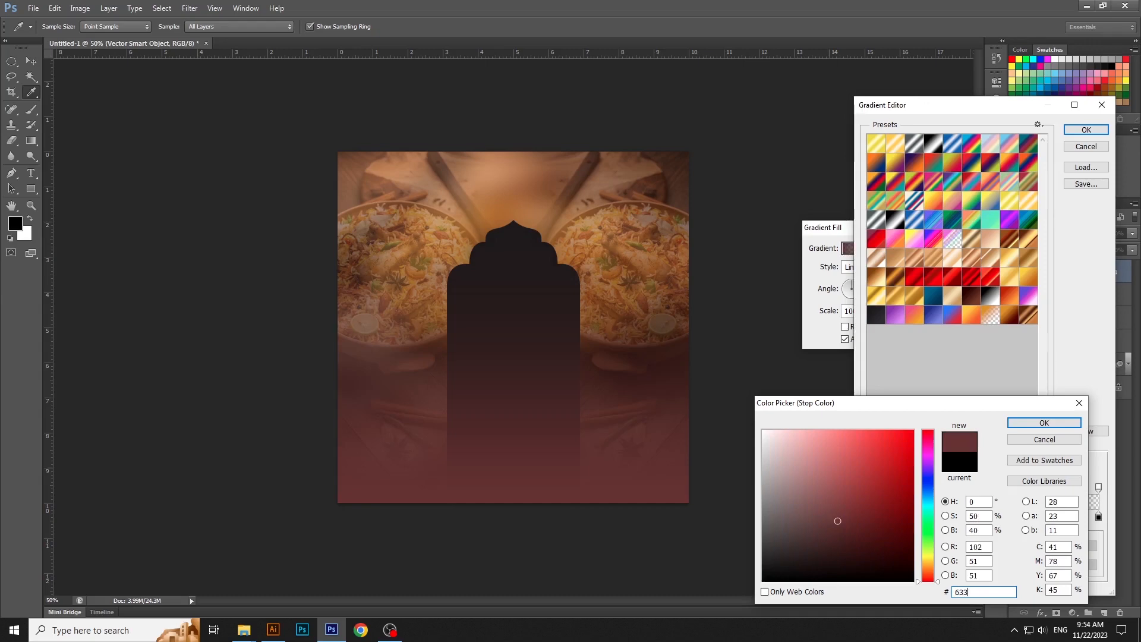
type("A1F")
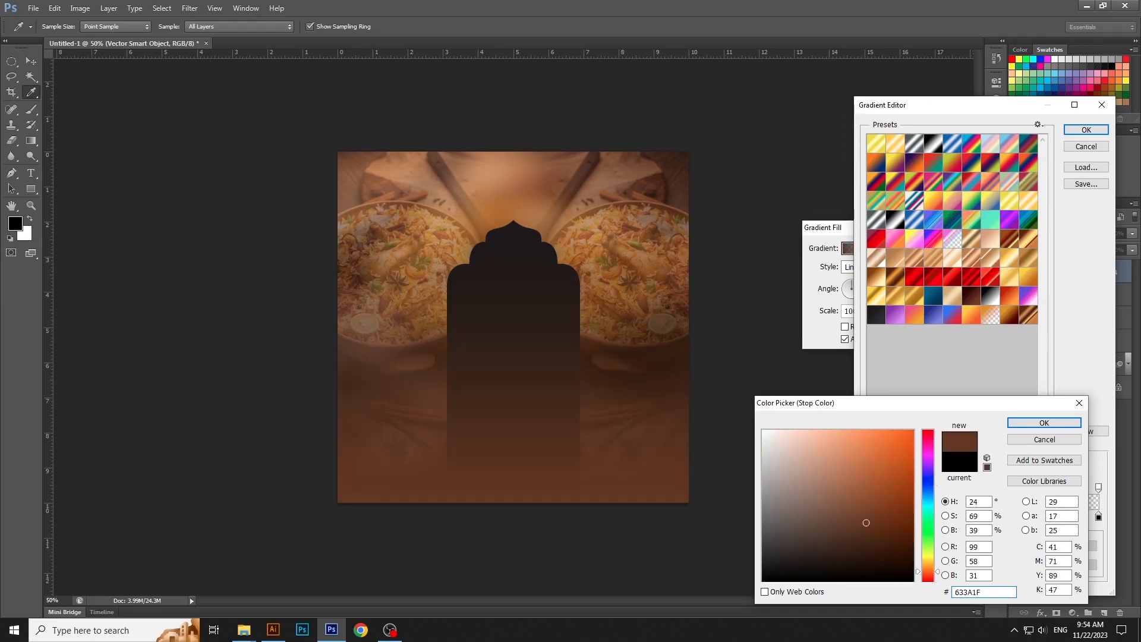
key("Return")
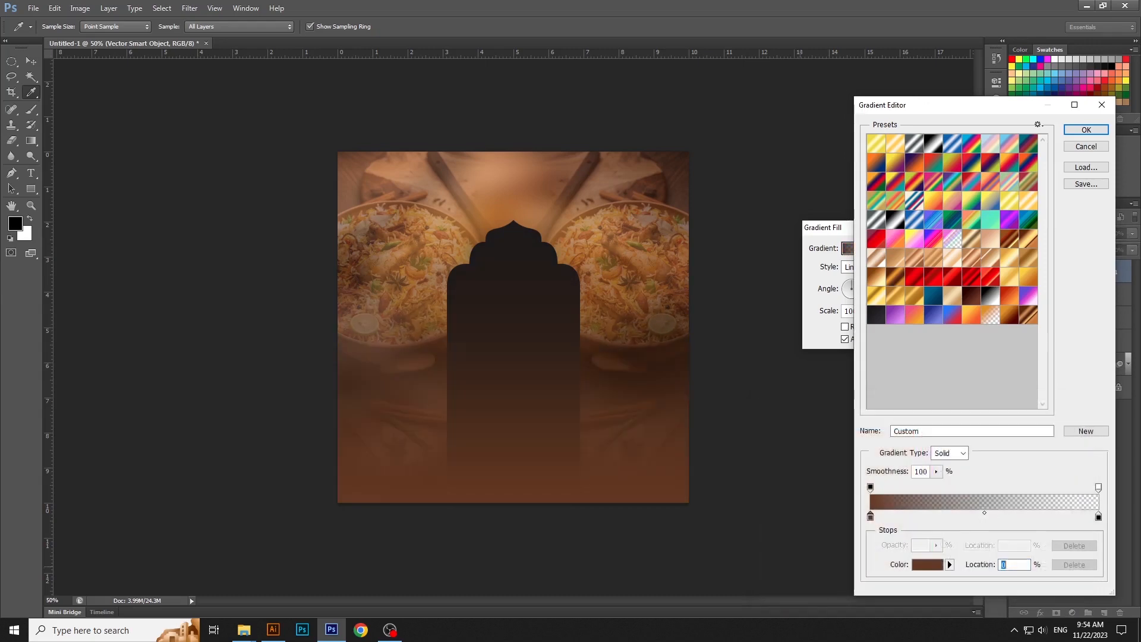
- Set the gradient's transparent-end color stop to #633A1F and apply the gradient fill
double_click(1098, 516)
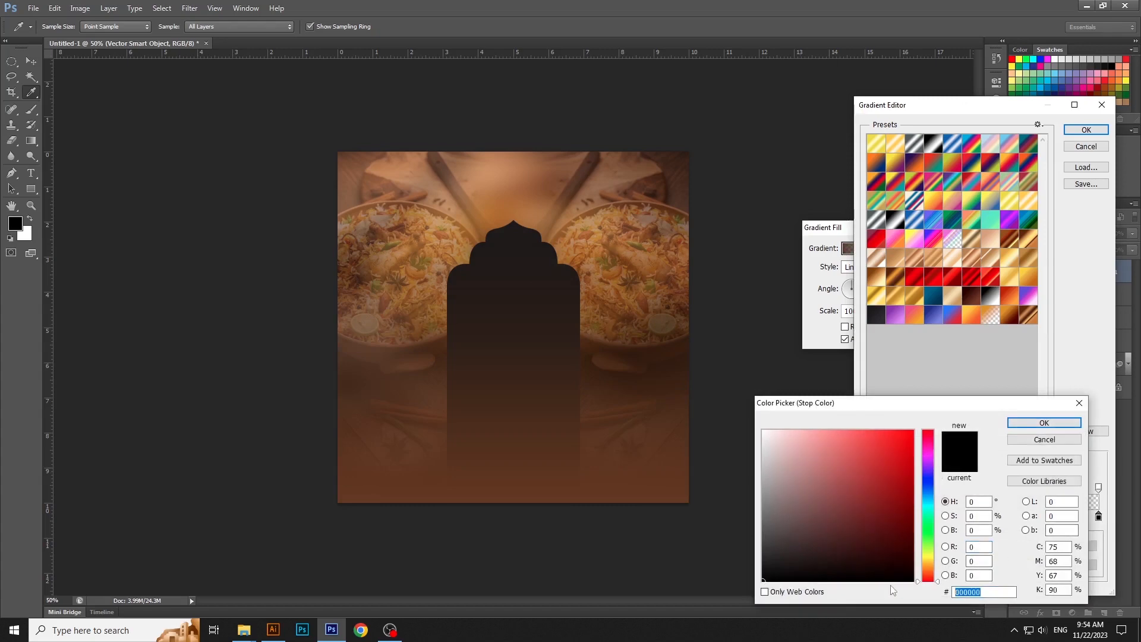
type("633A15")
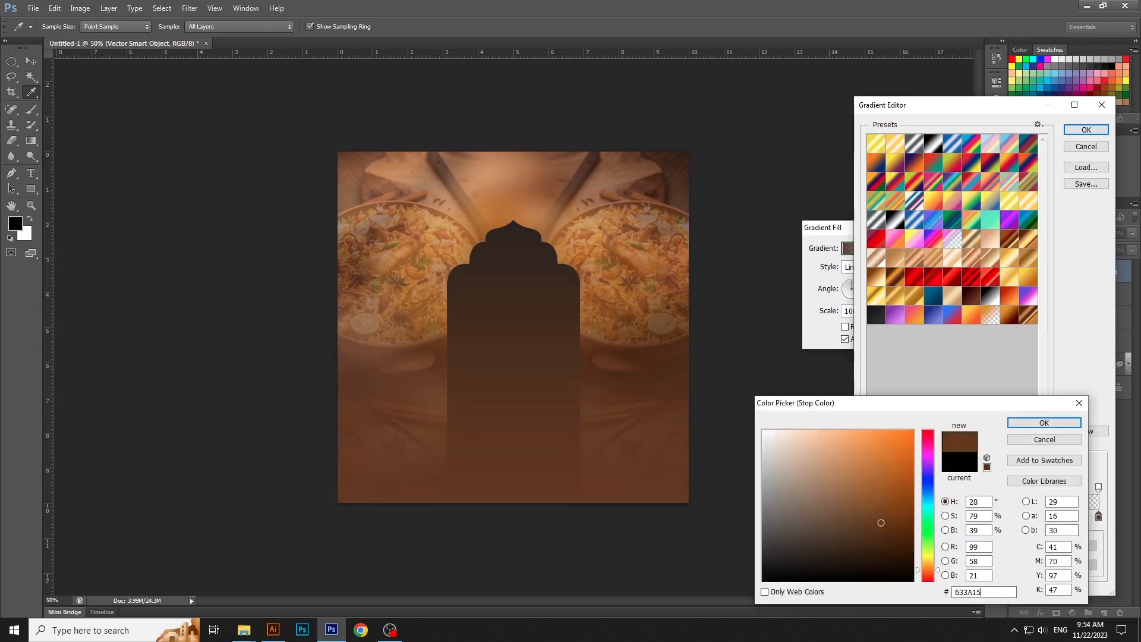
key("BackSpace")
type("F")
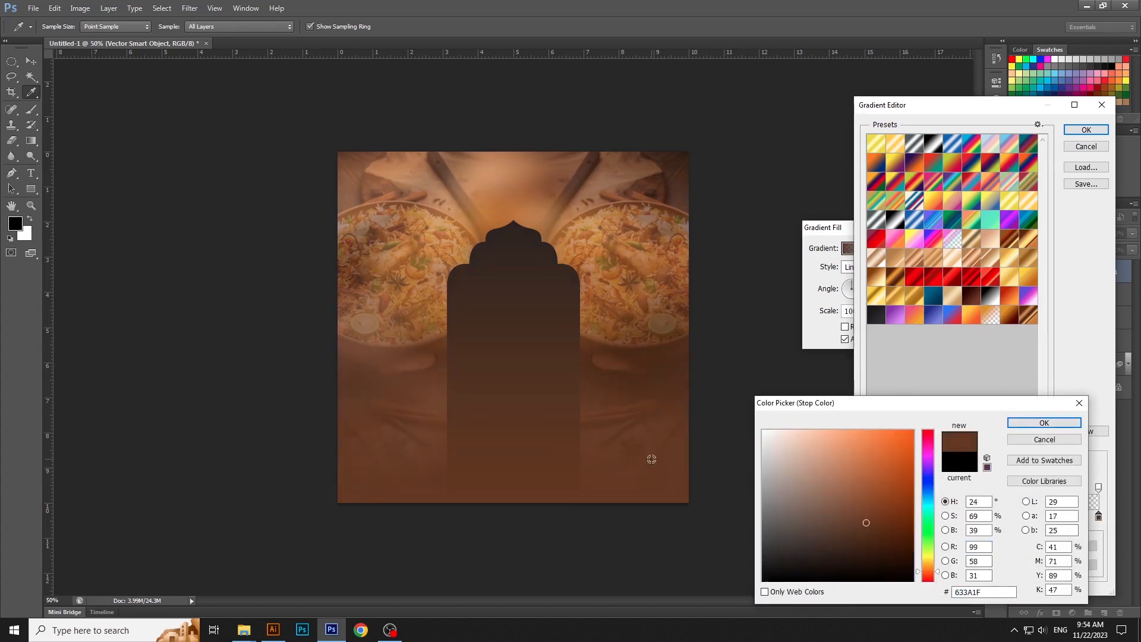
left_click(1044, 423)
left_click(1078, 131)
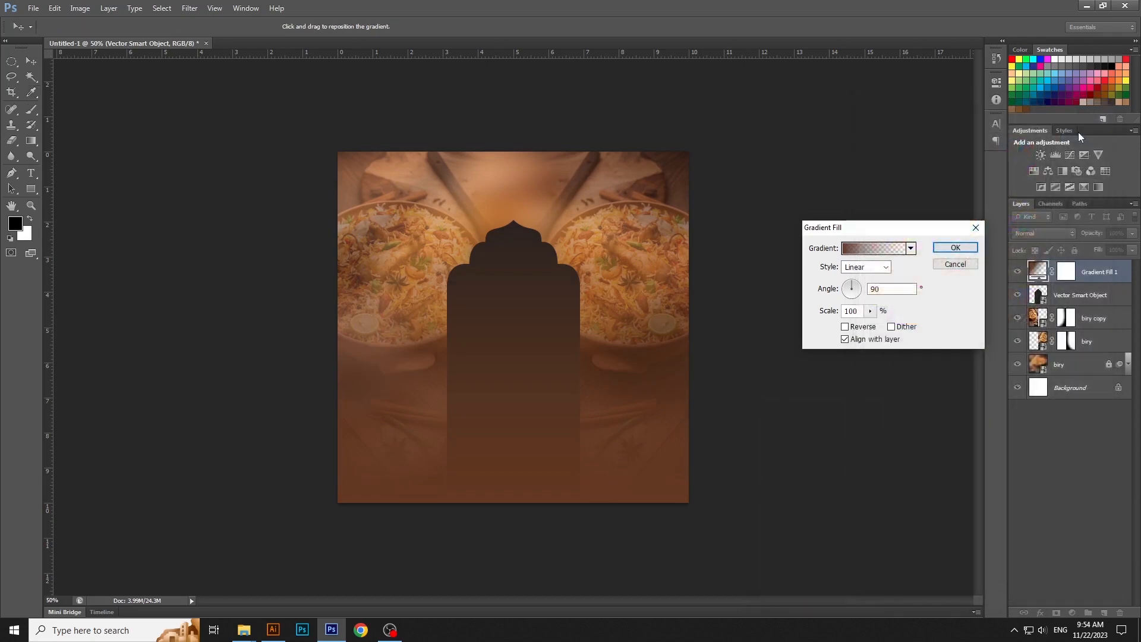
left_click(955, 249)
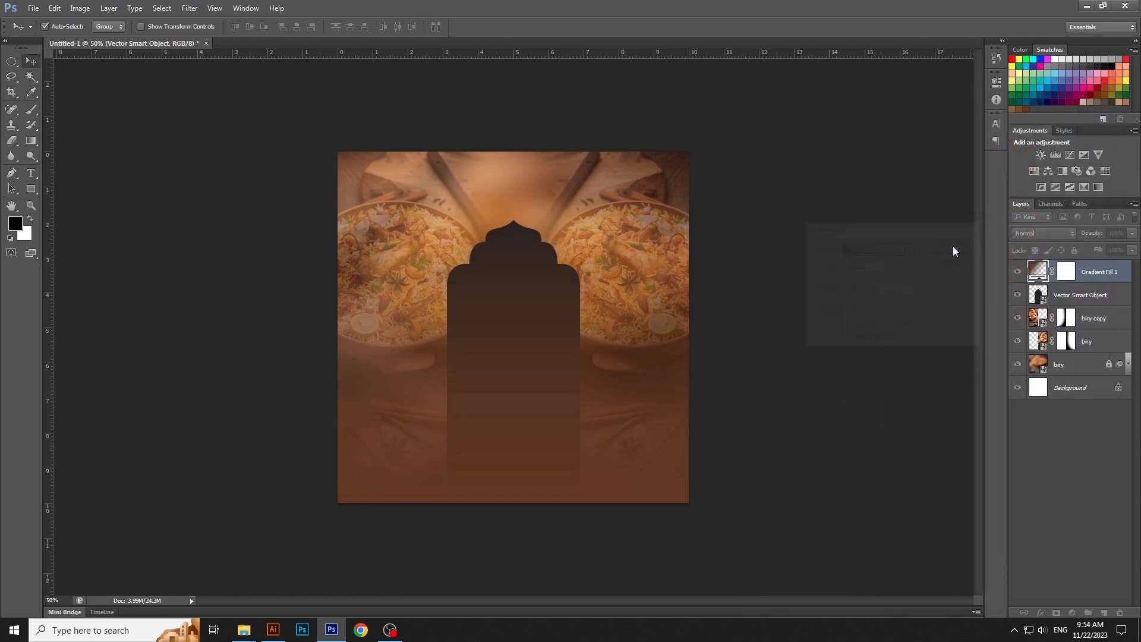
- Set the Gradient Fill 1 layer to Multiply blending at 52% opacity
left_click(1034, 237)
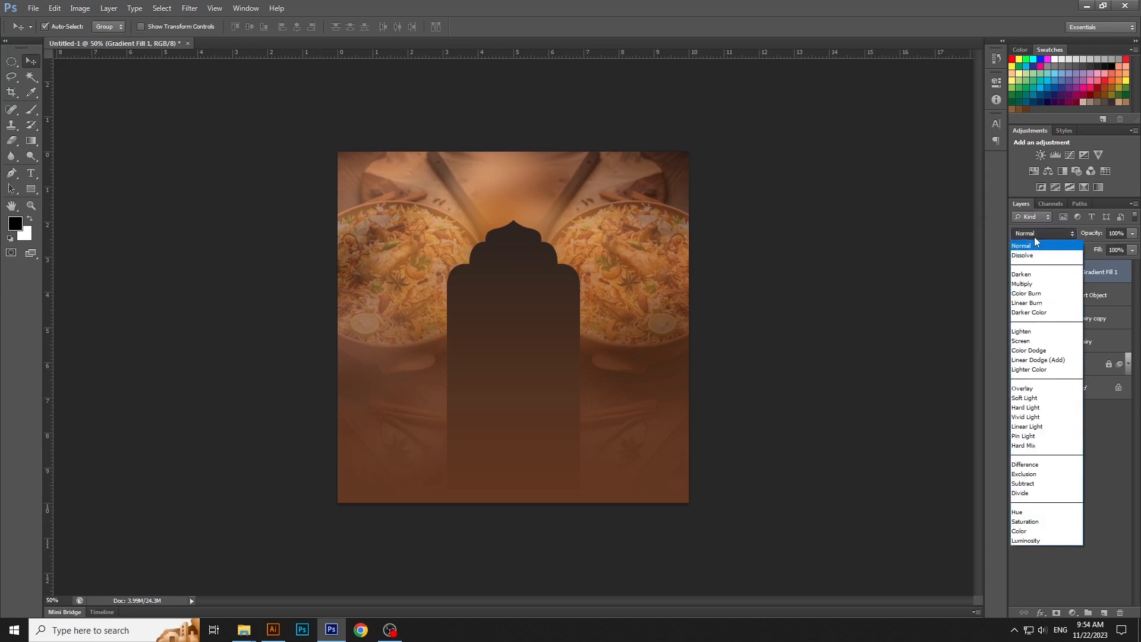
left_click(1020, 285)
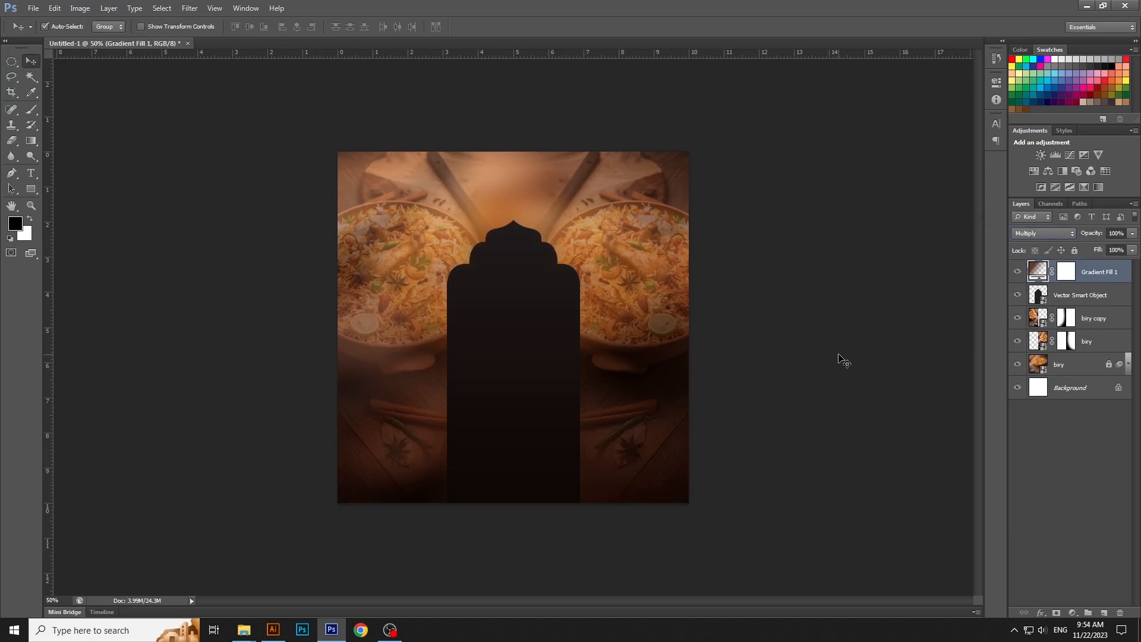
key("5")
key("2")
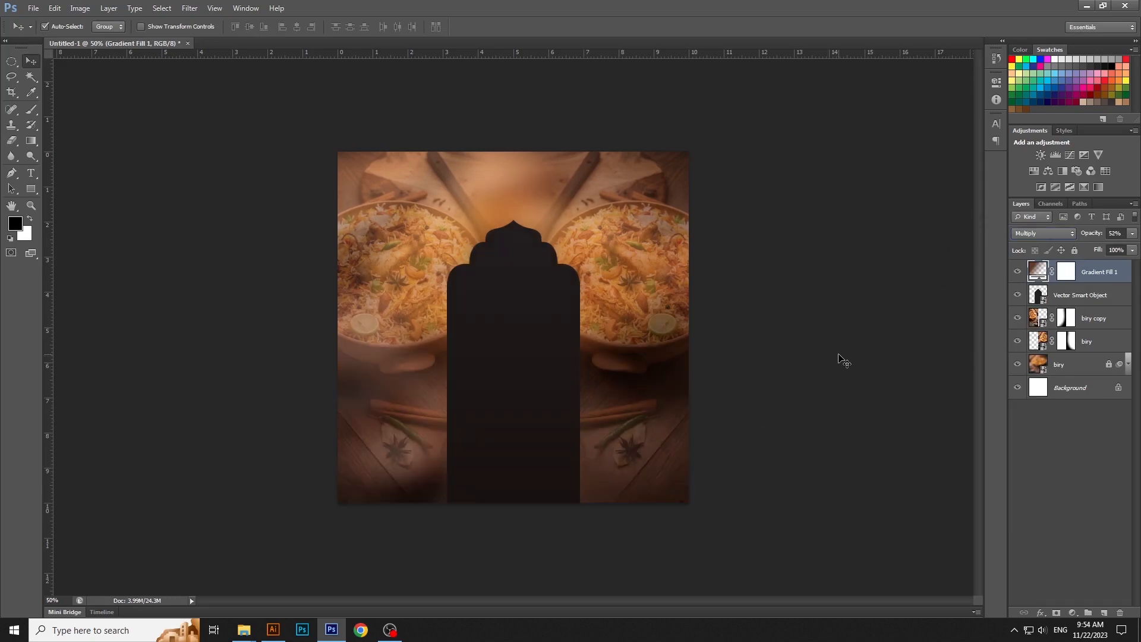
left_click(904, 372)
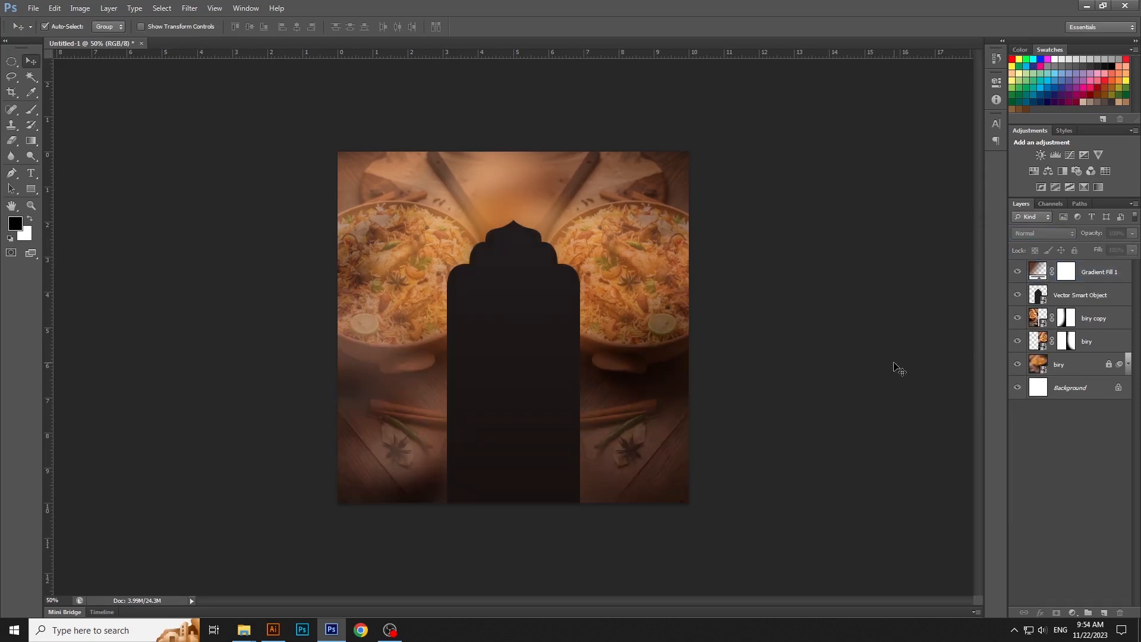
- Place the biryan image from New folder (4), scale it to about 13.44% and position it over the arch's lower part
mouse_move(243, 629)
left_click(369, 581)
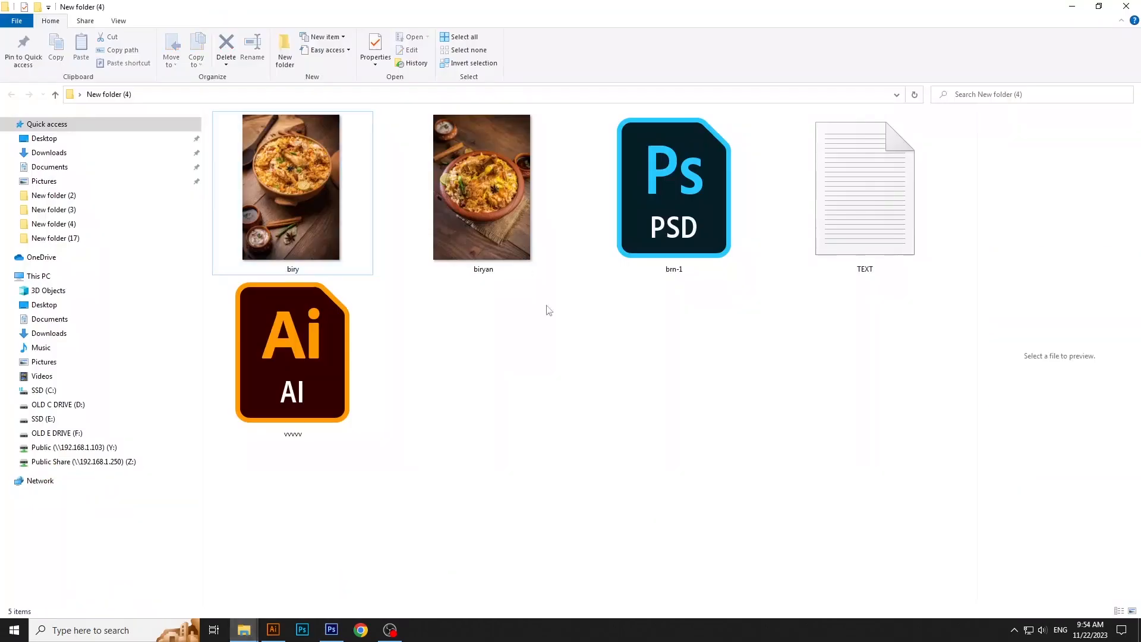
key("Right")
left_click_drag(483, 256, 432, 490)
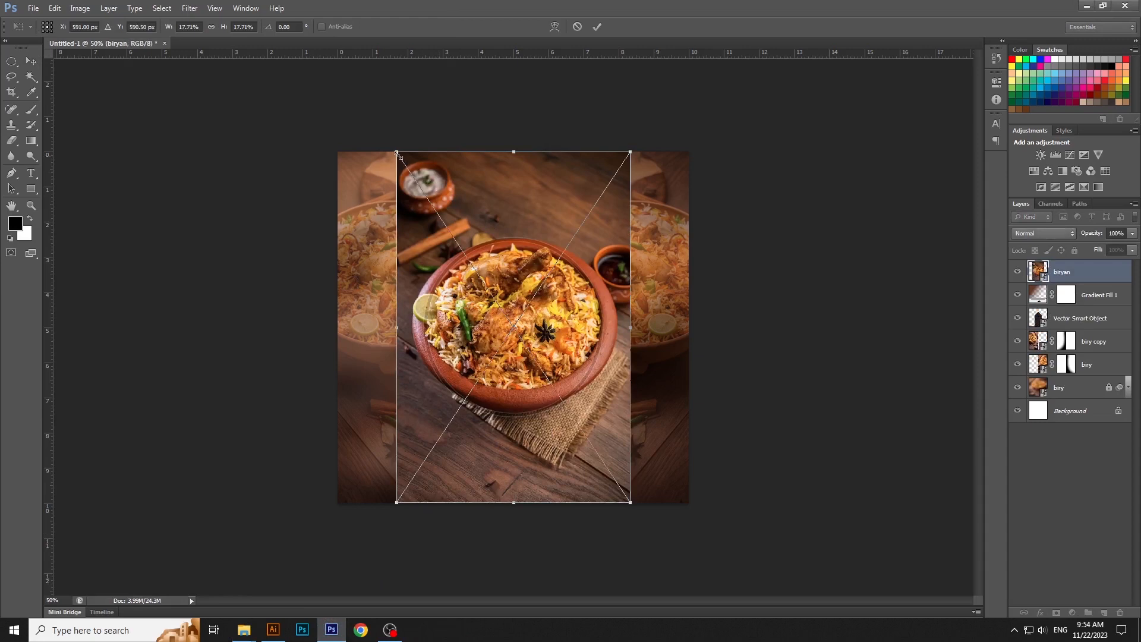
left_click_drag(397, 153, 424, 193)
left_click_drag(537, 263, 537, 294)
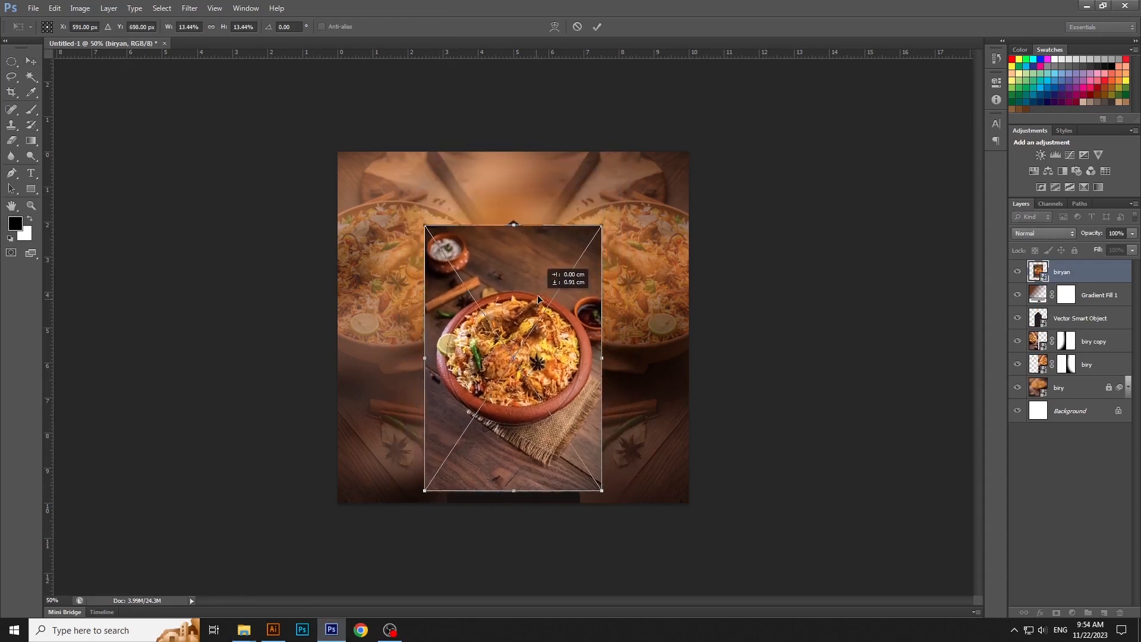
key("Return")
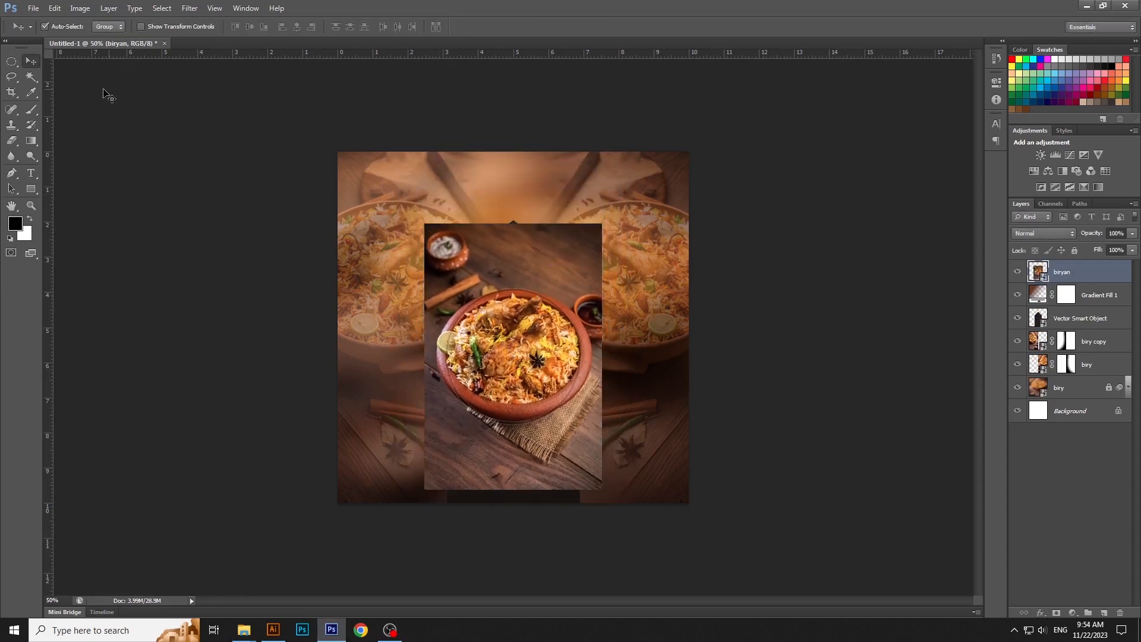
- Make an elliptical selection with a 22 px feather around the biryani bowl and shrink it slightly to fit
left_click(11, 61)
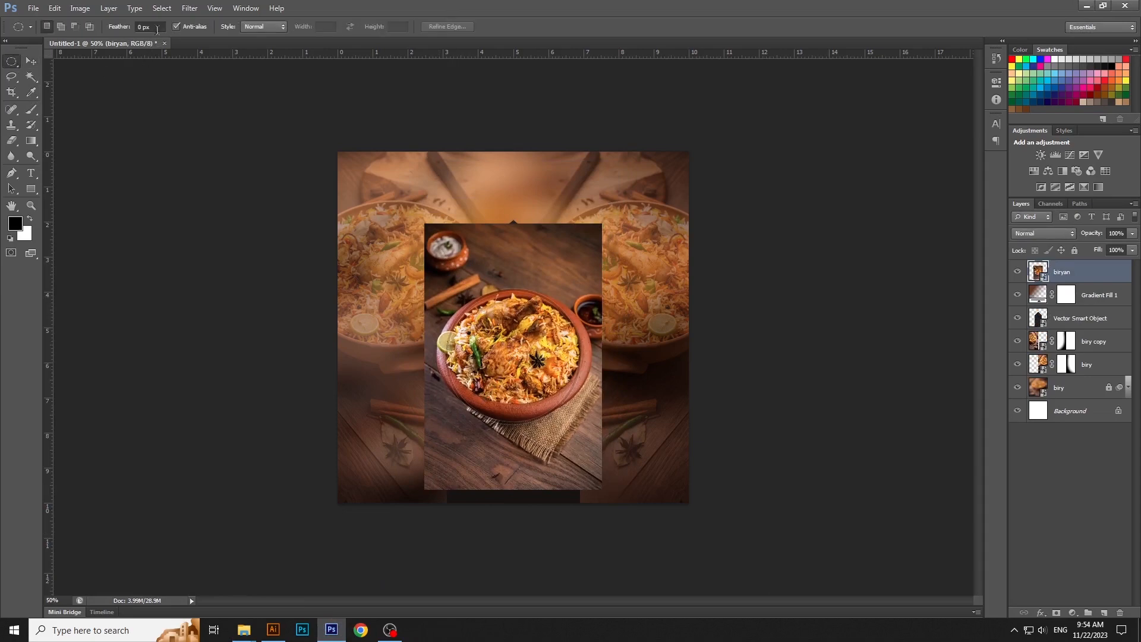
left_click(158, 28)
type("22")
key("Return")
left_click_drag(431, 284, 599, 453)
left_click_drag(537, 408, 533, 404)
right_click(533, 404)
left_click(586, 333)
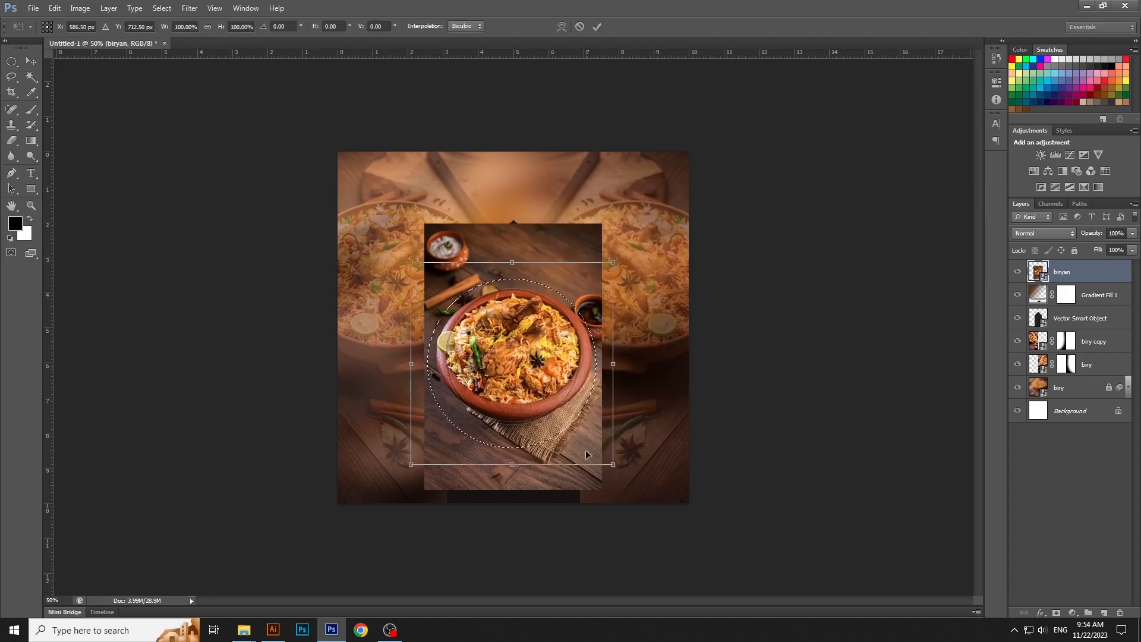
mouse_move(612, 465)
left_mouse_down()
mouse_move(597, 416)
mouse_move(608, 455)
left_mouse_up()
key("Return")
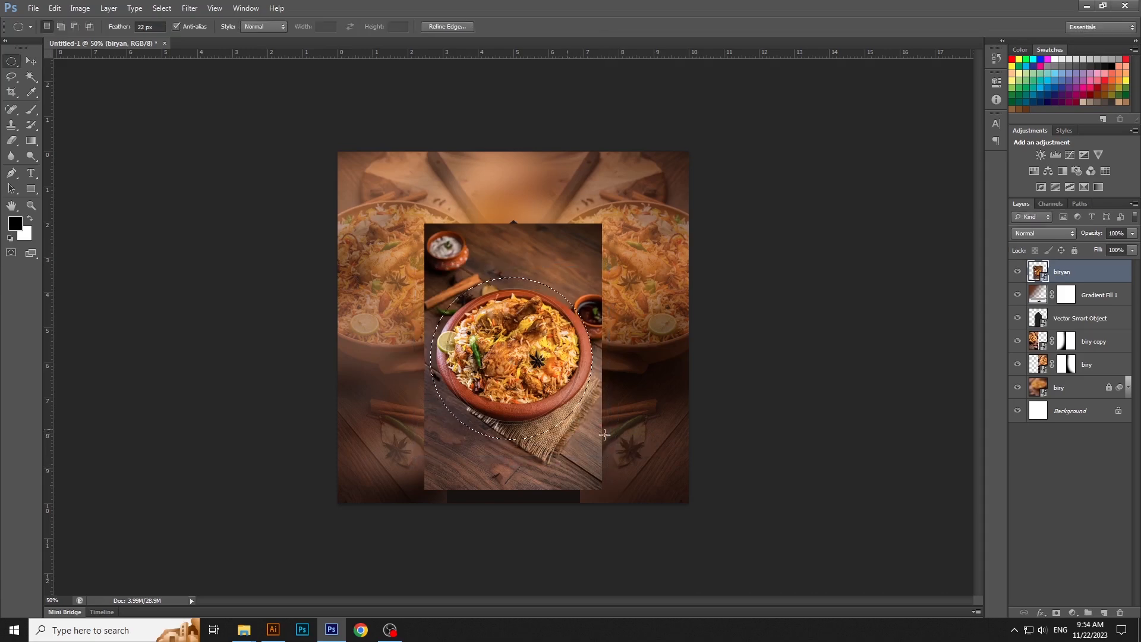
- Mask the biryan layer to the bowl selection and move the dish slightly down within the arch
left_click(1058, 613)
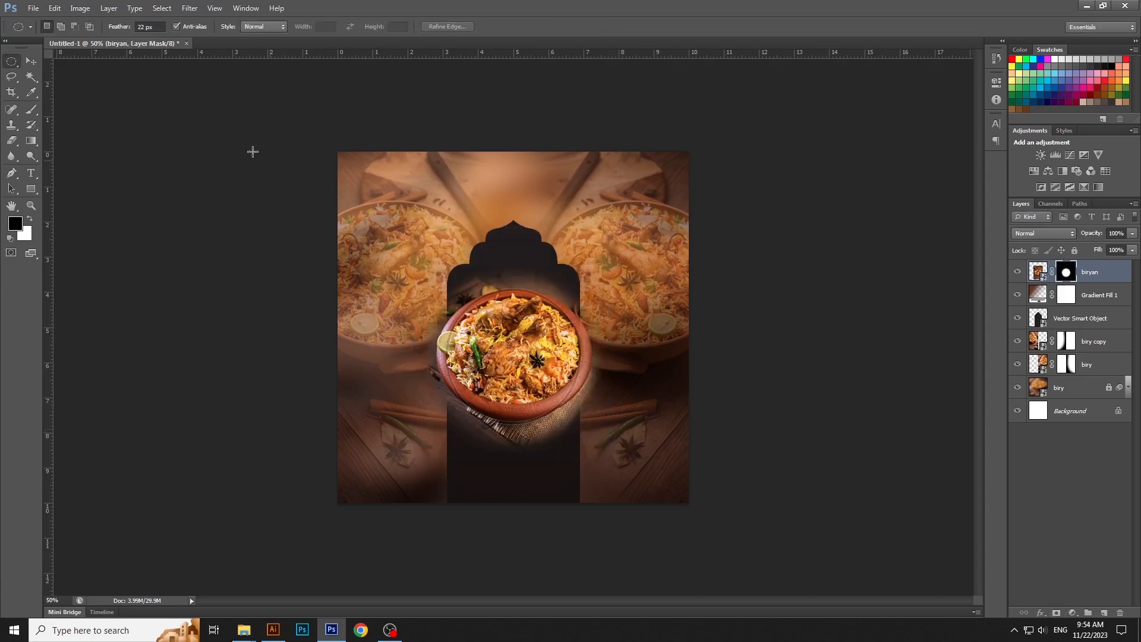
key("v")
left_click_drag(557, 371, 561, 389)
left_click(775, 365)
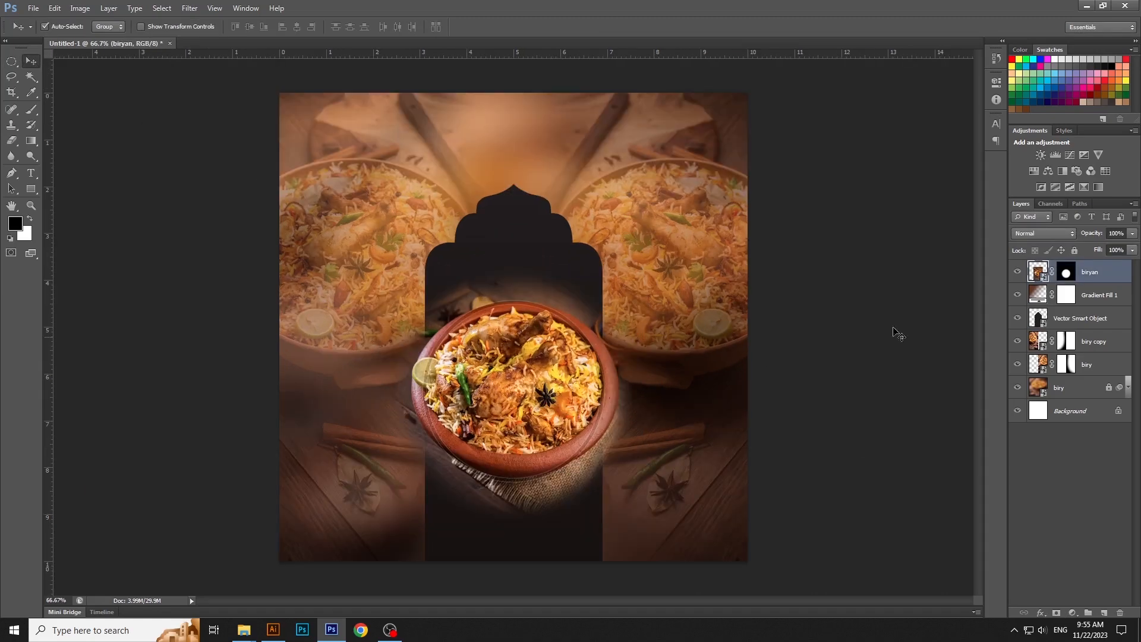
- Add an Exposure adjustment clipped to the biryan layer and raise its exposure slightly
left_click(1073, 613)
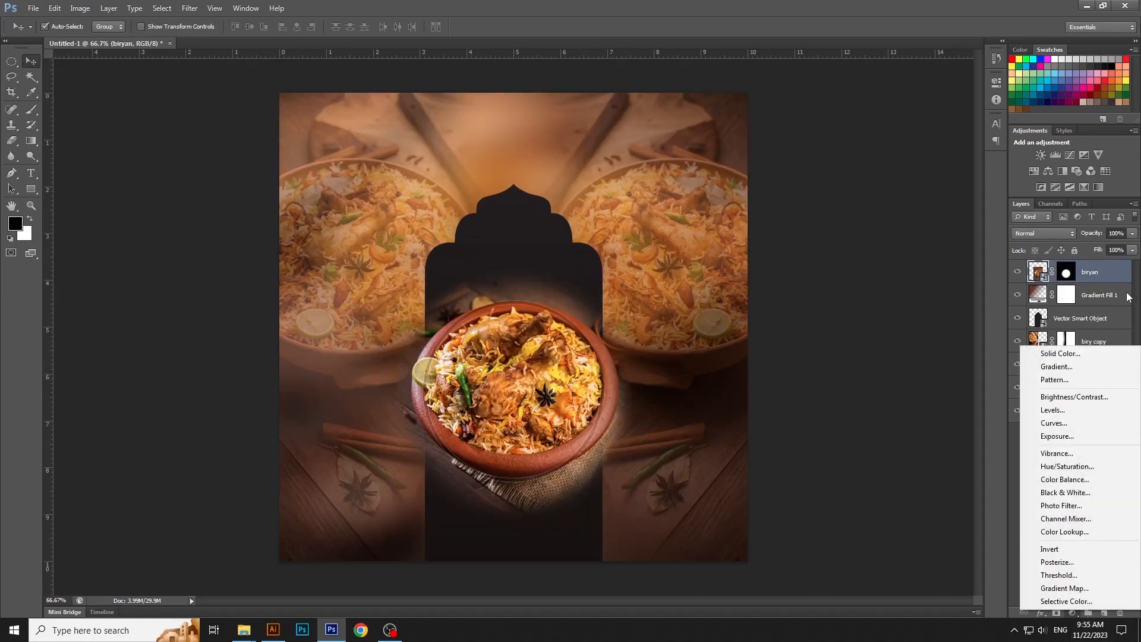
left_click(1061, 435)
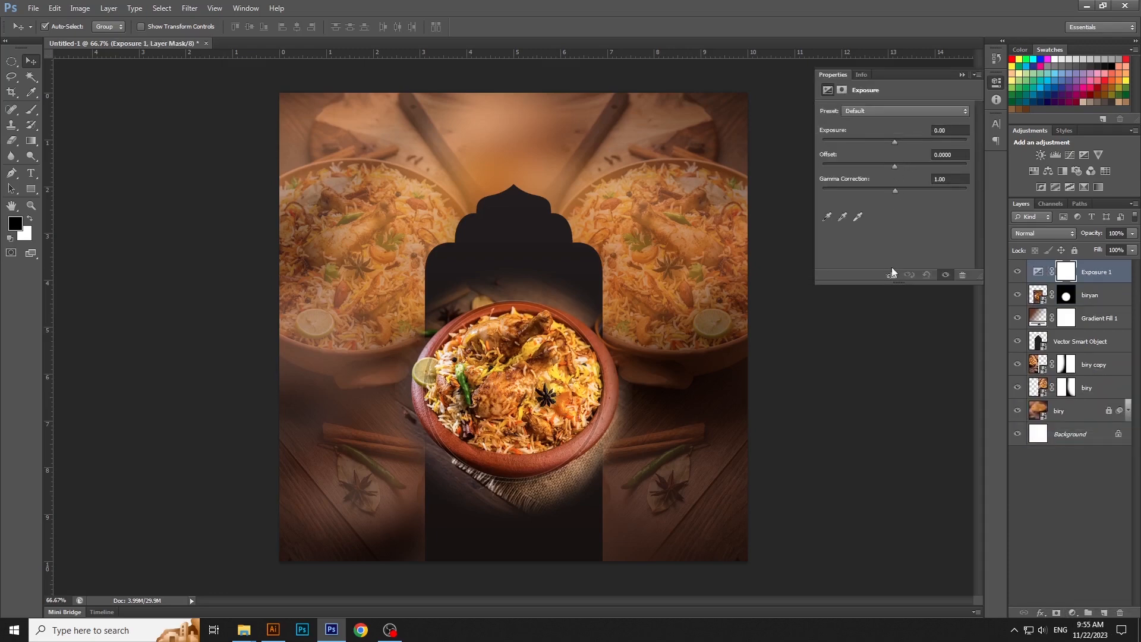
left_click(892, 274)
left_click_drag(895, 141, 896, 142)
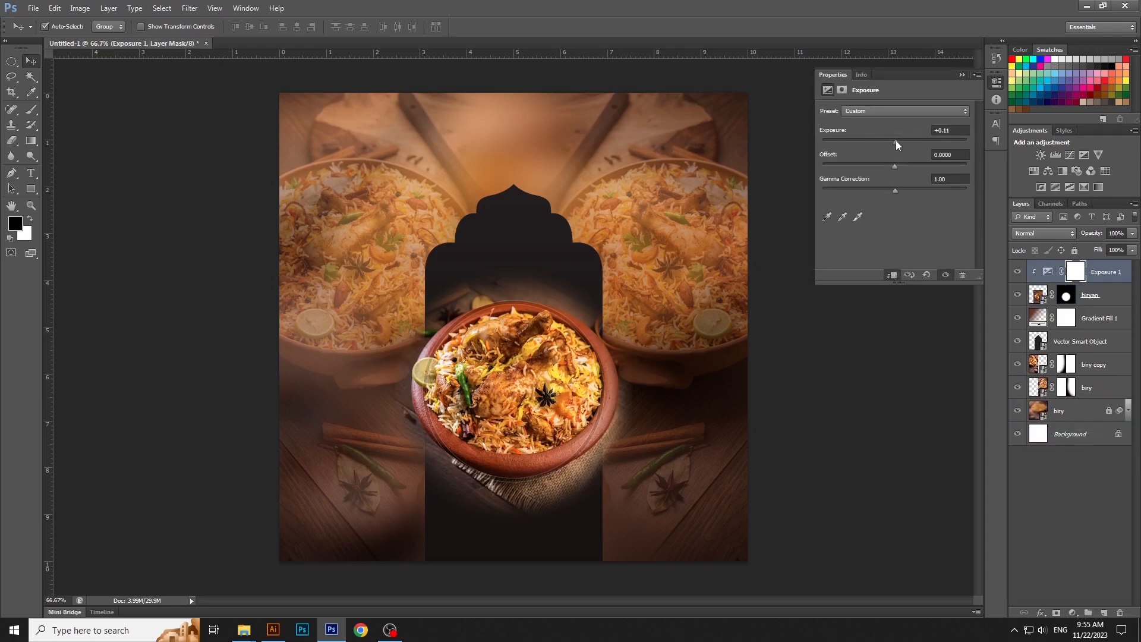
left_click(996, 82)
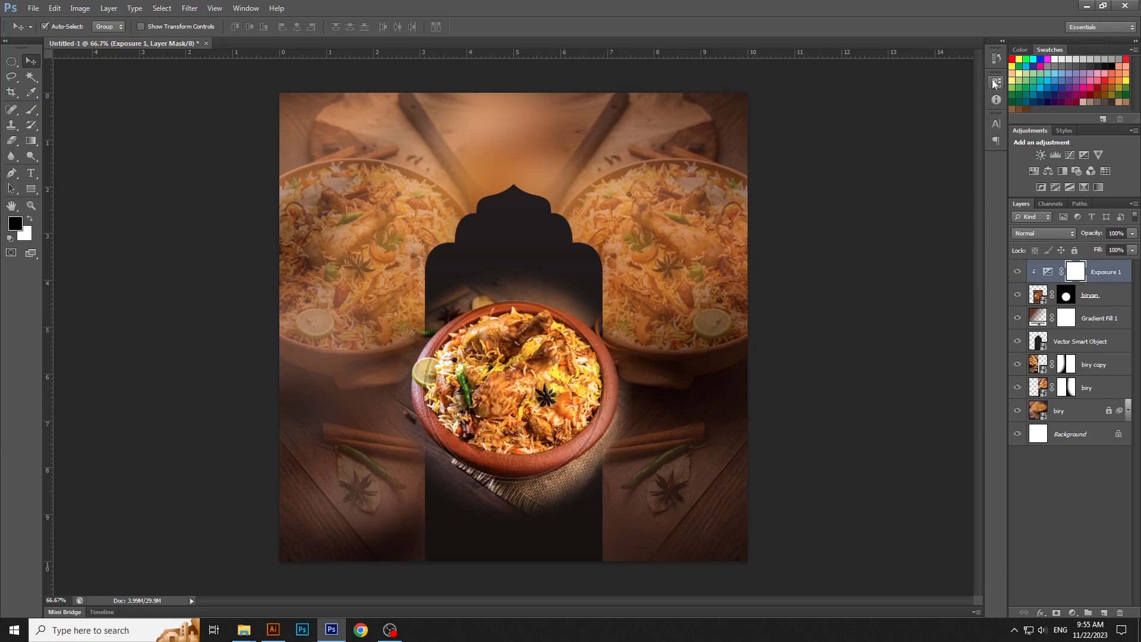
- Compare the dish with the Exposure layer hidden and shown, and lock all layers above the Background
left_click(1017, 271)
left_click(1018, 271)
left_click(1083, 411, "shift")
left_click(1075, 250)
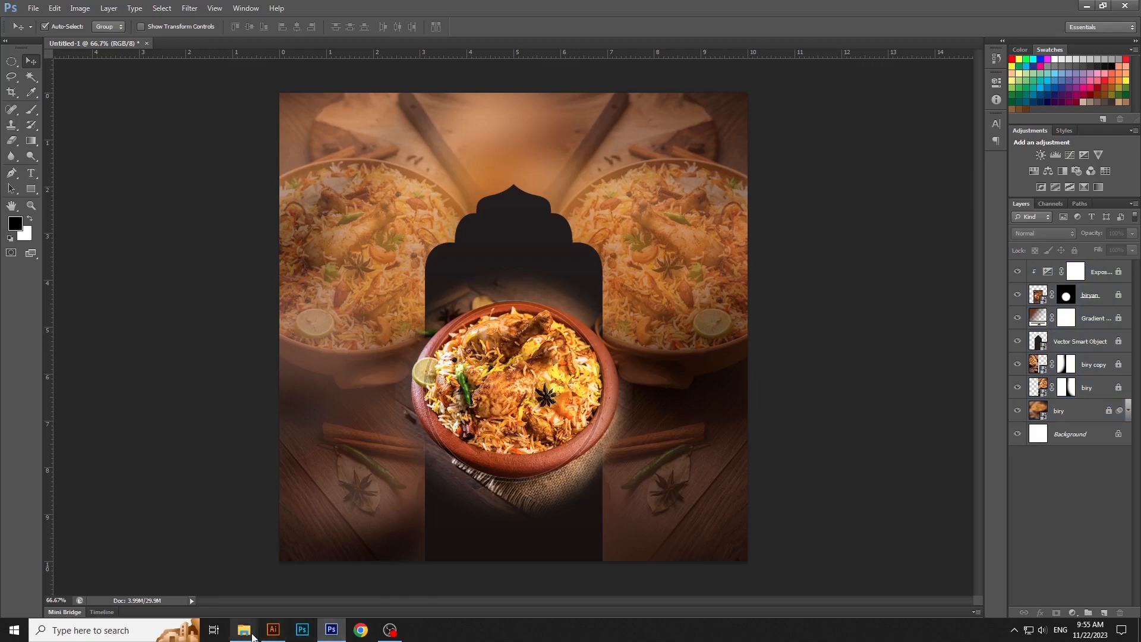
- Open the TEXT file from New folder (4), copy the line "FEEL THE RICH TASTE OF" and switch back to Photoshop
mouse_move(243, 628)
left_click(380, 586)
left_click(849, 227)
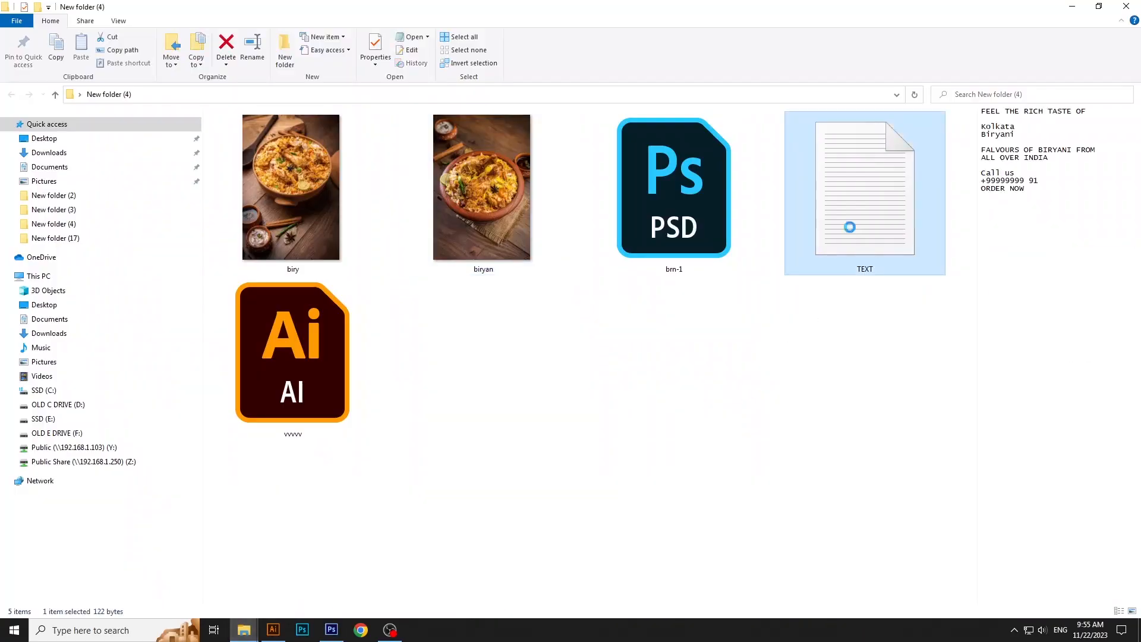
double_click(847, 205)
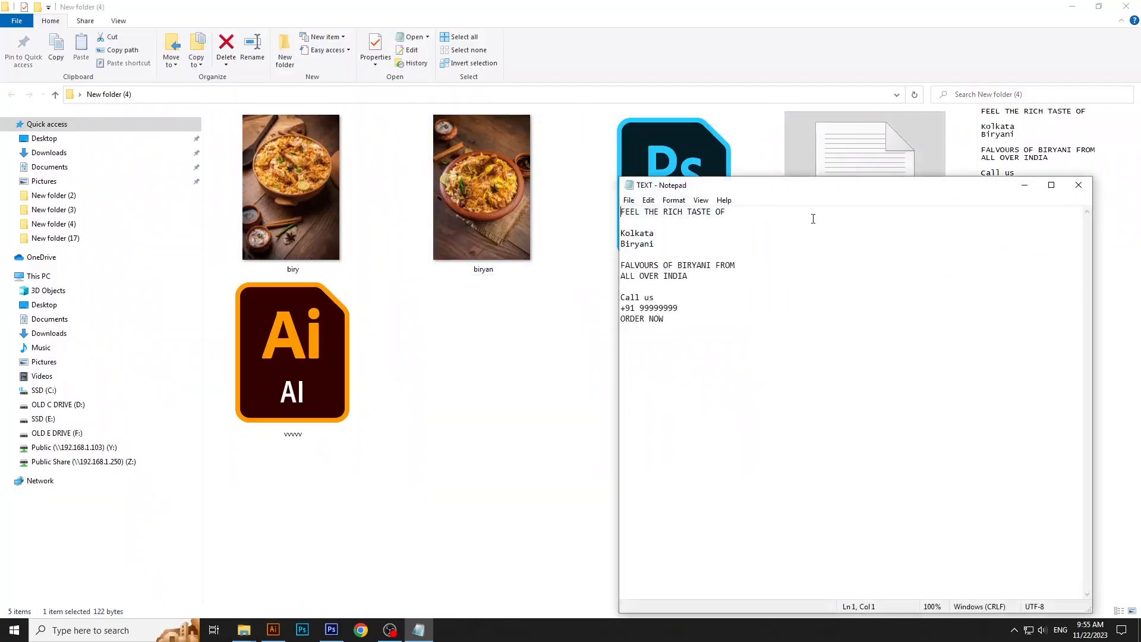
triple_click(657, 217)
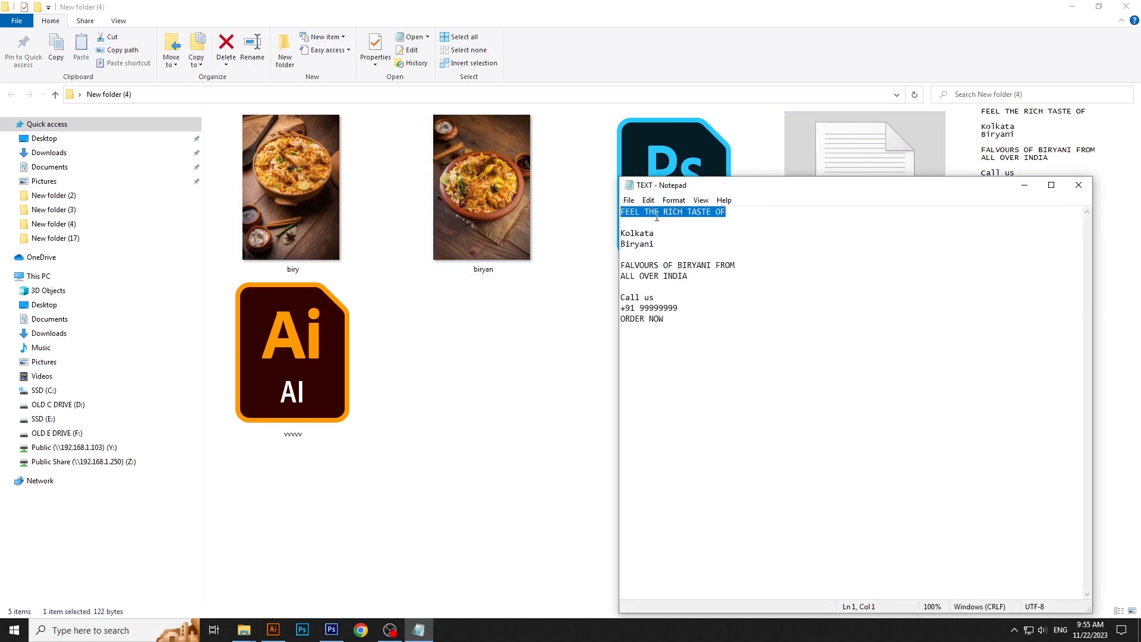
left_click(649, 200)
left_click(654, 245)
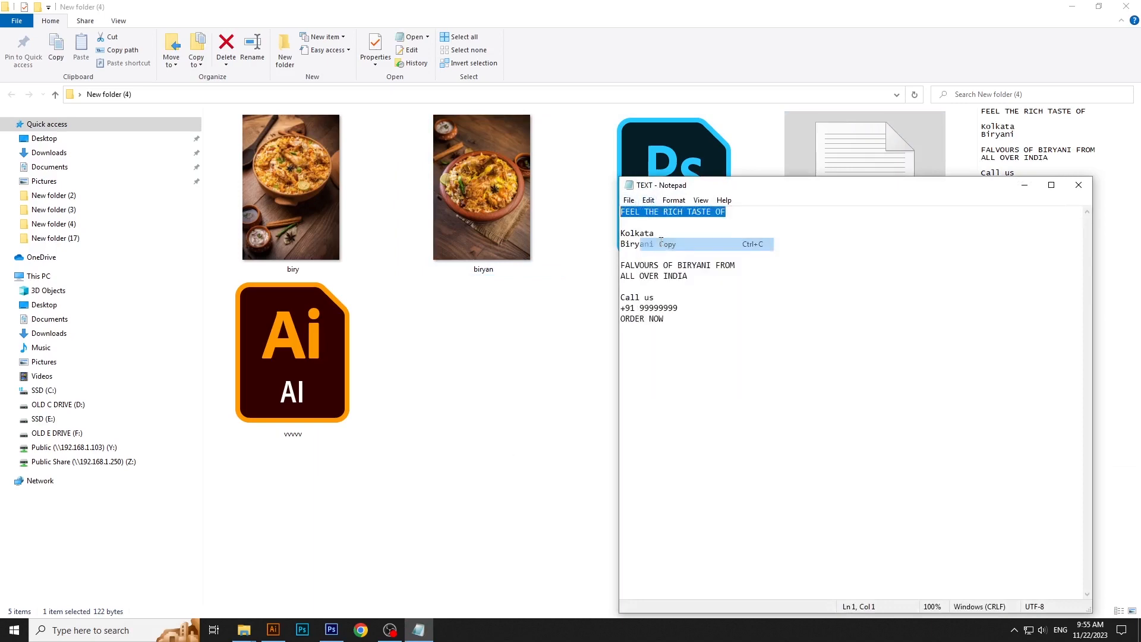
left_click(331, 634)
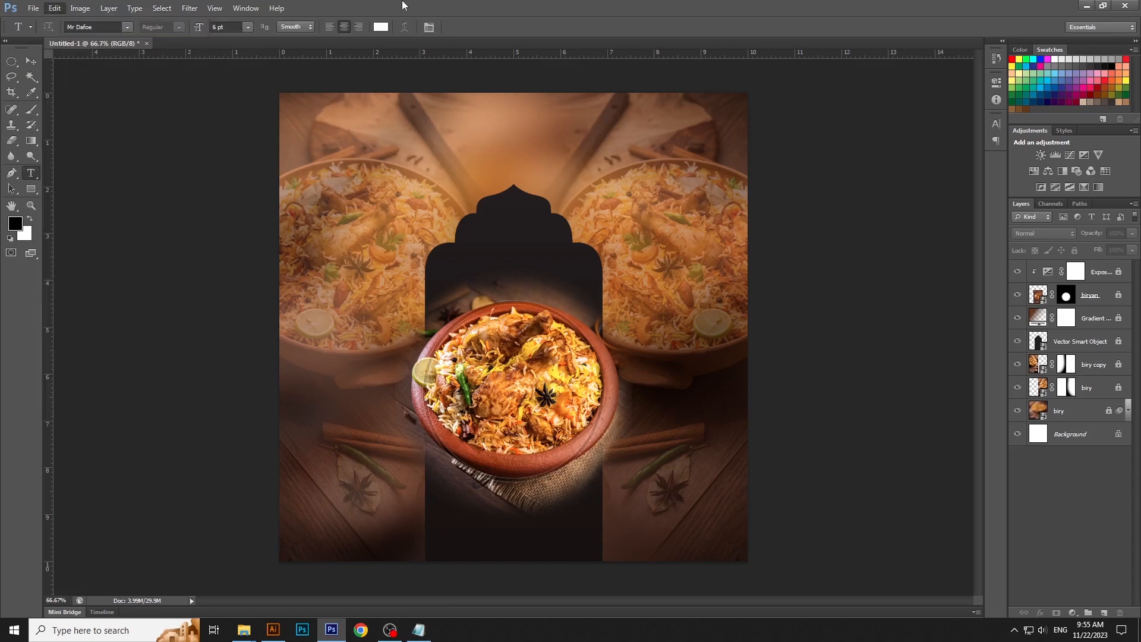
- Paste "FEEL THE RICH TASTE OF" as a headline in Gotham (OT1) Bold and center it above the arch
left_click(437, 138)
left_click(80, 8)
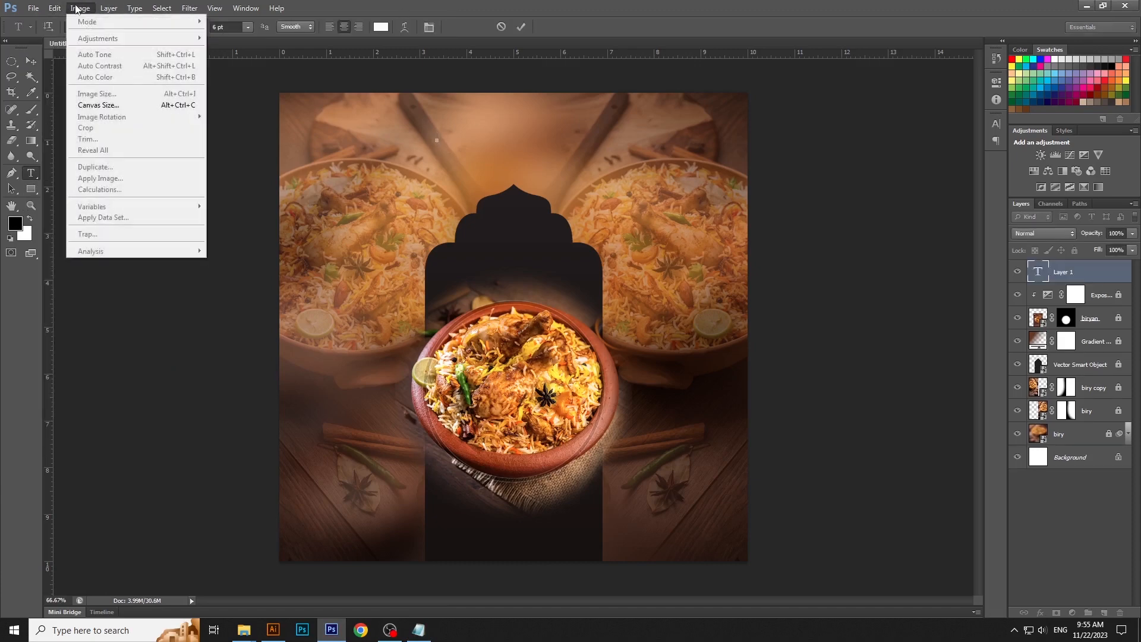
mouse_move(55, 8)
left_click(66, 110)
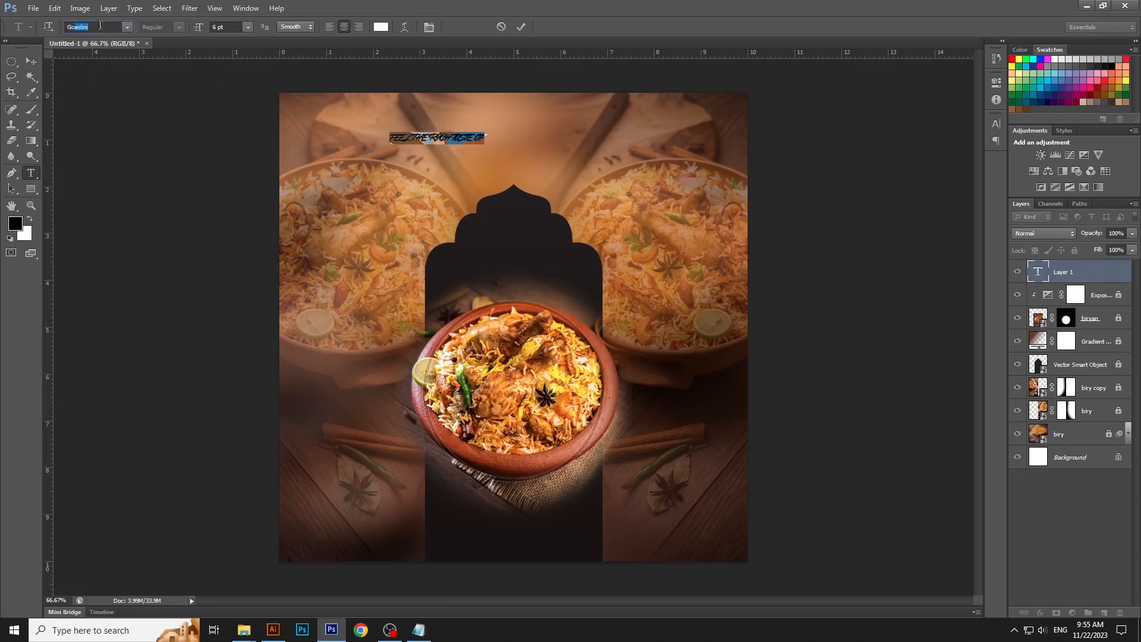
key("Return")
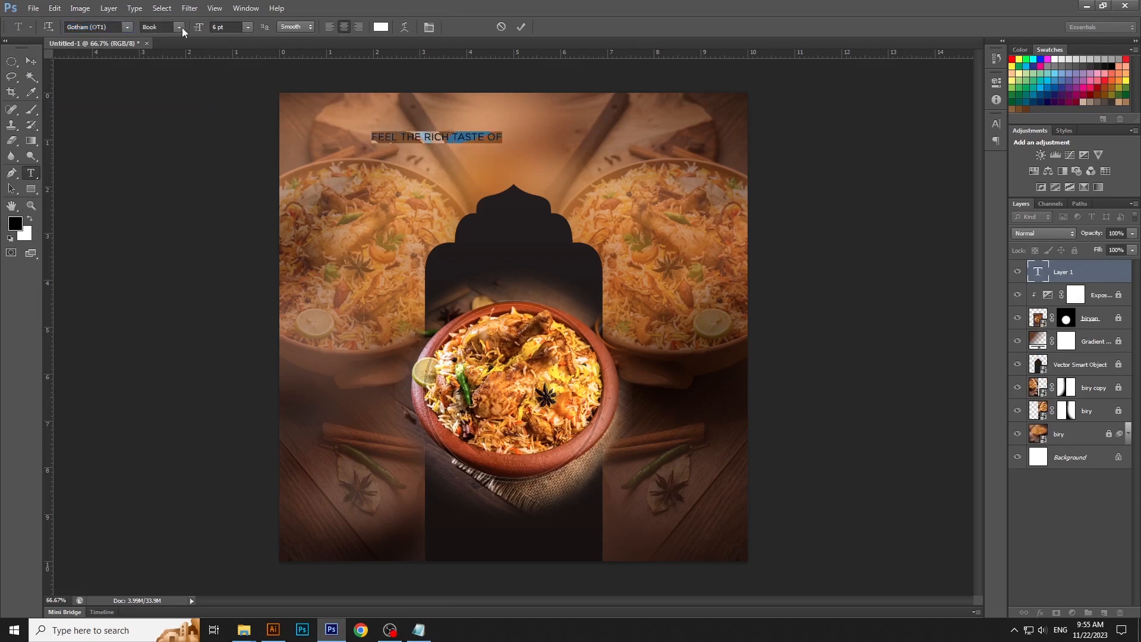
left_click(178, 27)
left_click(173, 47)
left_click(38, 63)
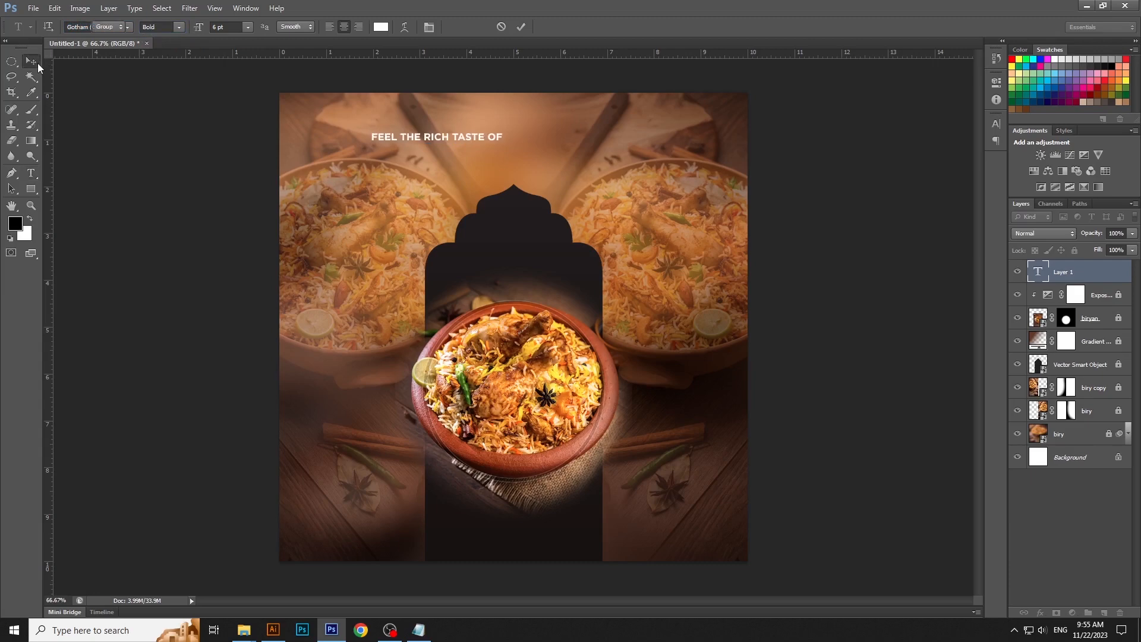
left_click_drag(445, 134, 525, 141)
- Set the headline's tracking to 640 and scale the text down to about 5.16 pt
double_click(1038, 272)
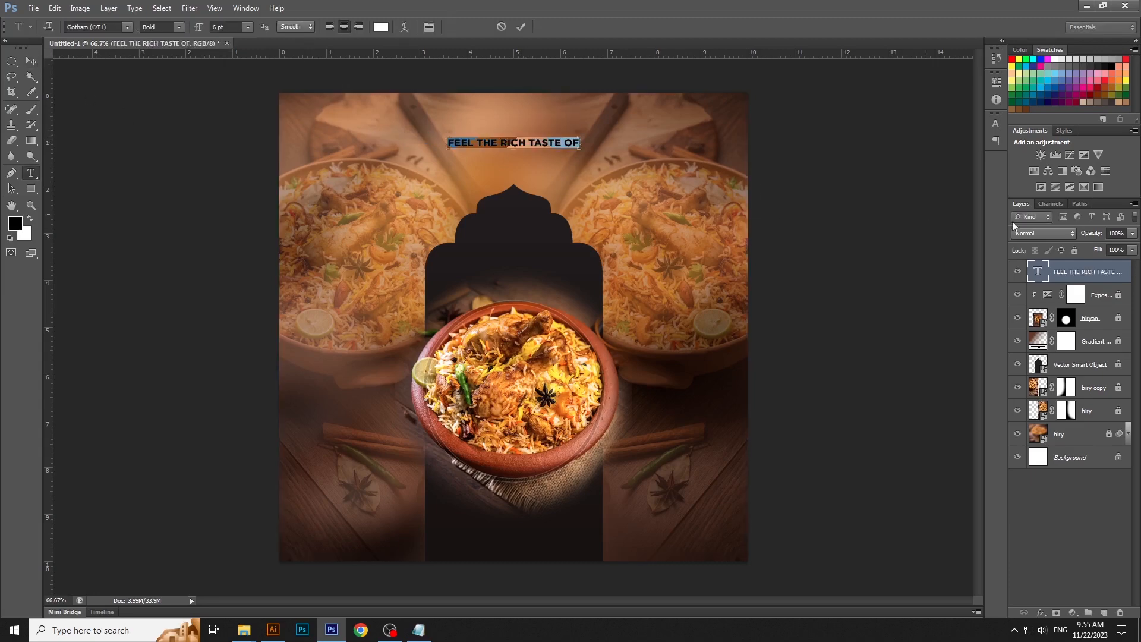
left_click(996, 123)
left_click_drag(931, 167, 950, 167)
left_click(636, 153)
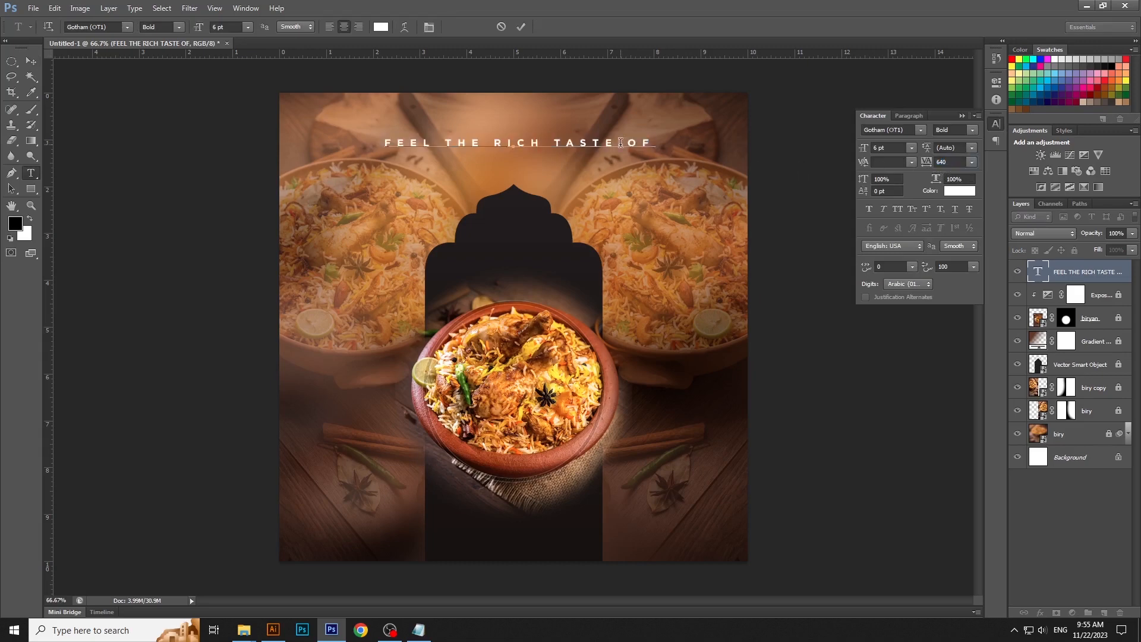
key("ctrl+Return")
key("v")
key("ctrl+t")
left_click_drag(657, 168, 636, 166)
key("Return")
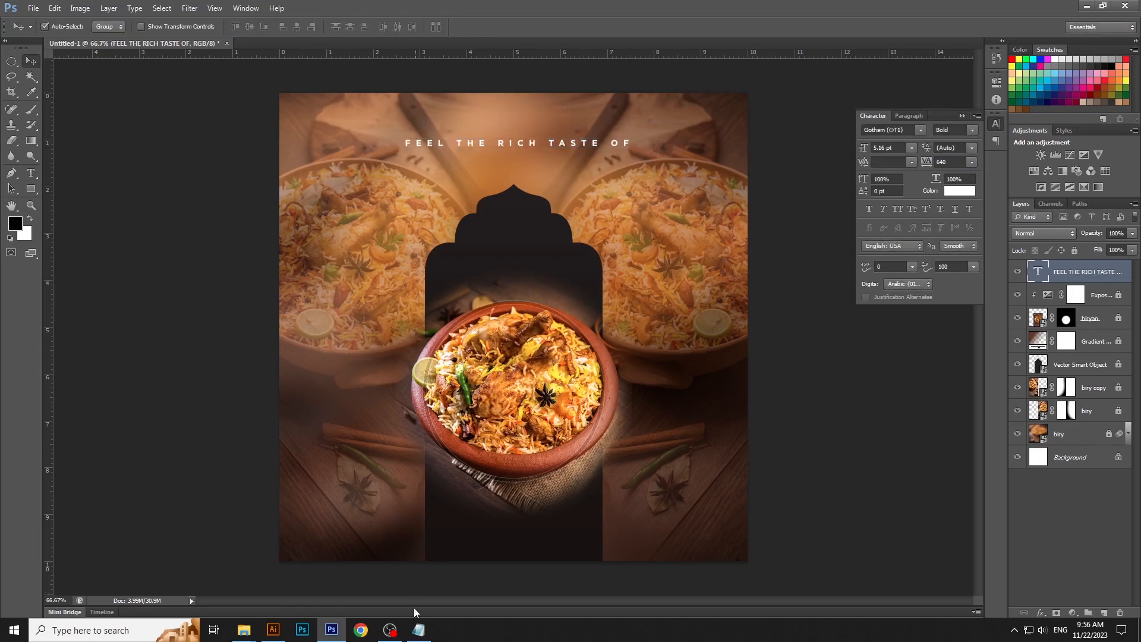
- Copy the two lines "FALVOURS OF BIRYANI FROM ALL OVER INDIA" from the TEXT file in Notepad and switch back to Photoshop
left_click(419, 629)
left_click(673, 266)
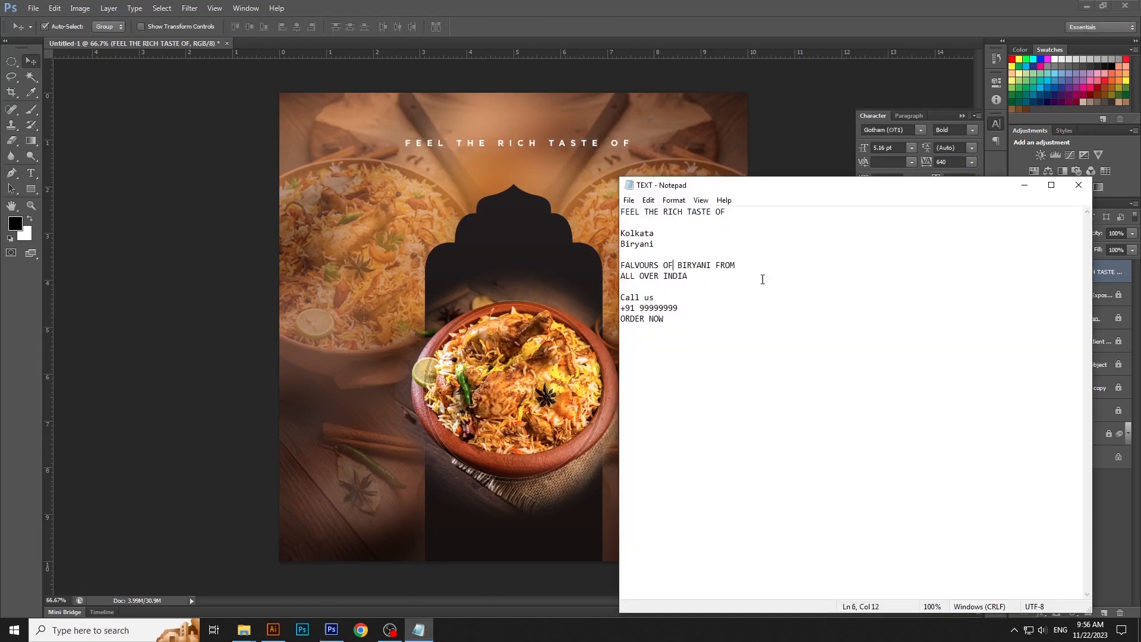
key("shift+Down")
key("shift+End")
left_click(649, 201)
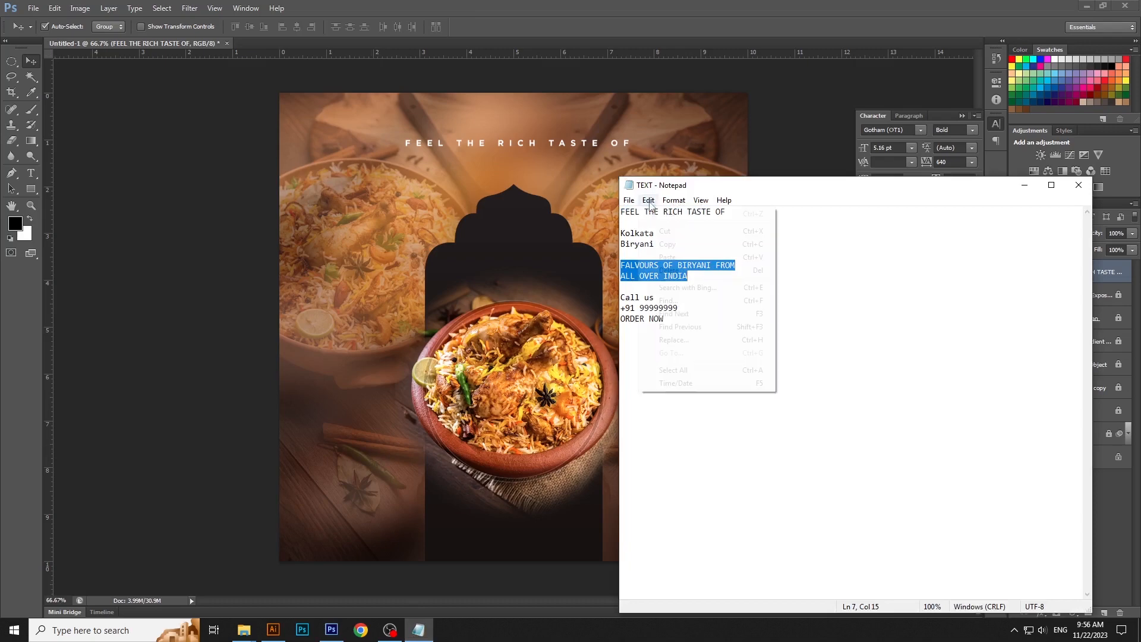
left_click(666, 243)
left_click(1024, 185)
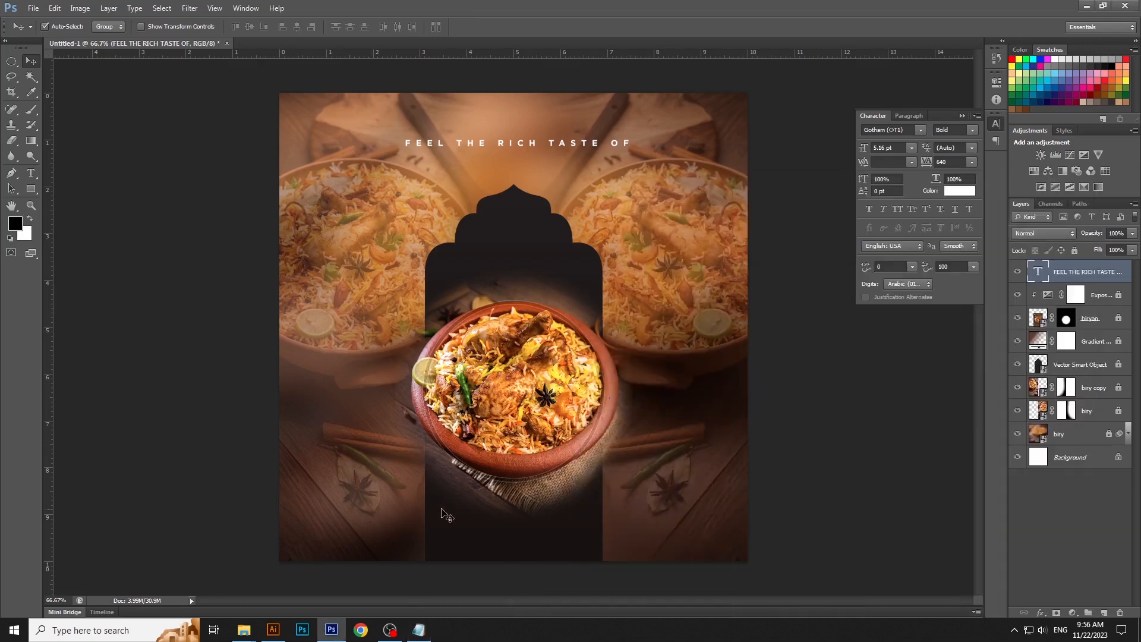
- Paste the copied tagline as a new text layer and set its tracking to 0
left_click(38, 174)
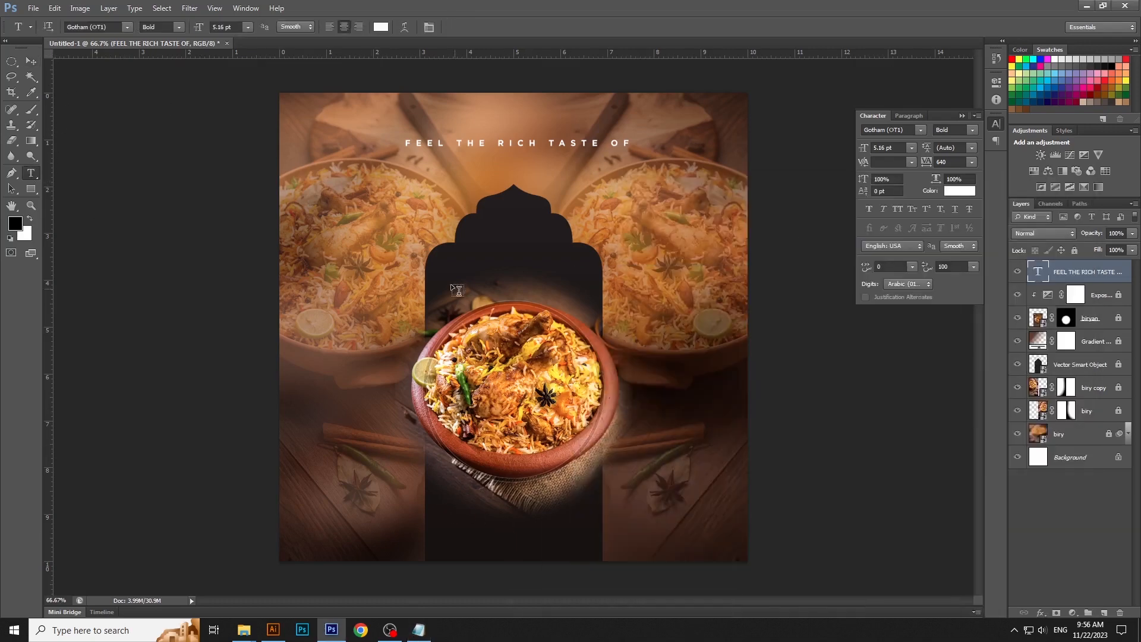
left_click(389, 250)
left_click(57, 9)
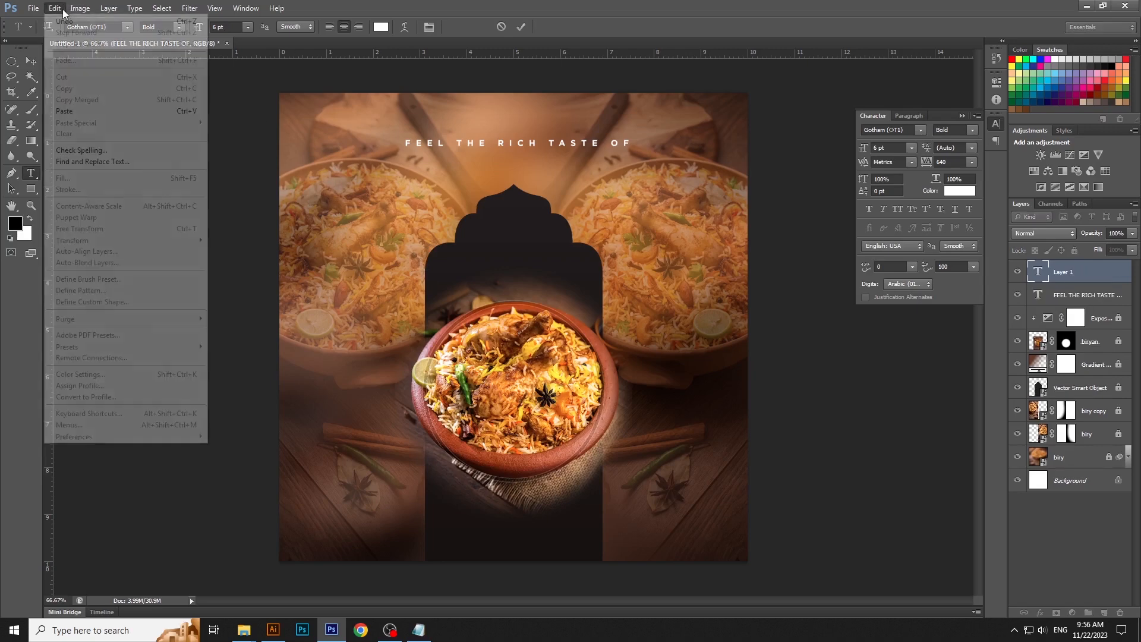
left_click(71, 111)
key("ctrl+a")
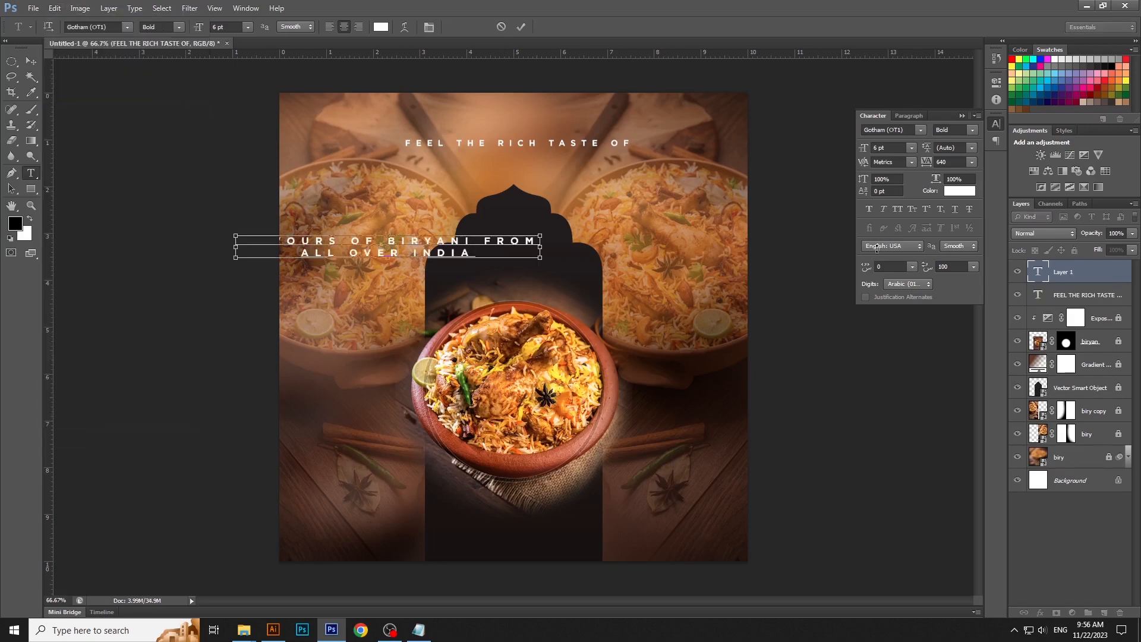
double_click(945, 161)
type("0")
key("Return")
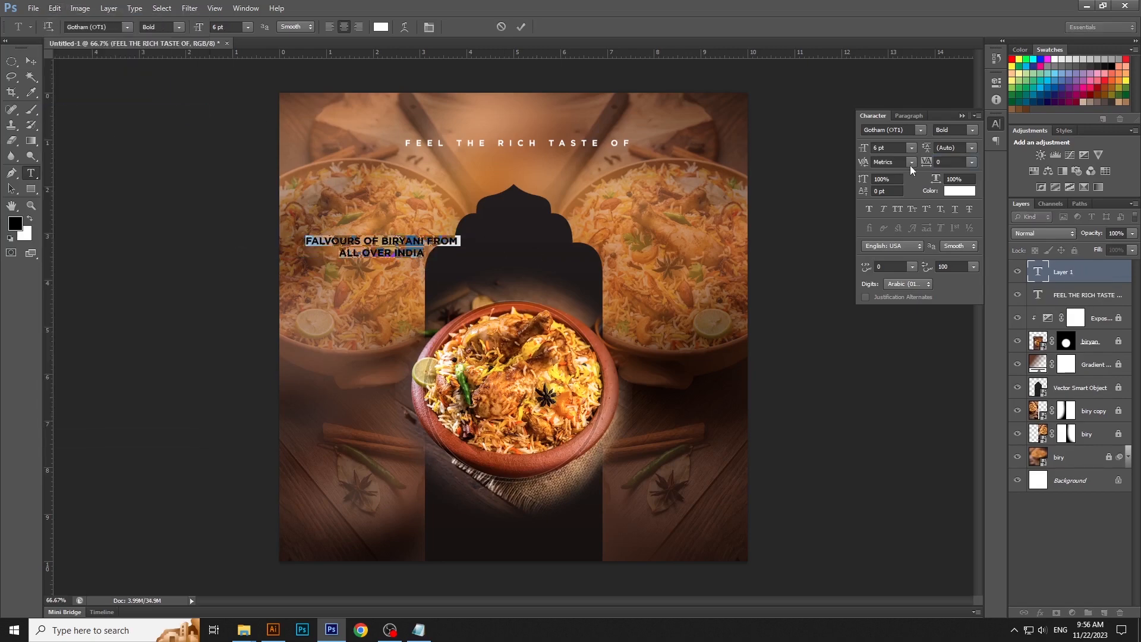
- Move the tagline below the bowl, scale it to about 5.61 pt and center it horizontally on the canvas
key("ctrl+Return")
key("v")
left_click_drag(399, 248, 593, 522)
key("ctrl+t")
key("Return")
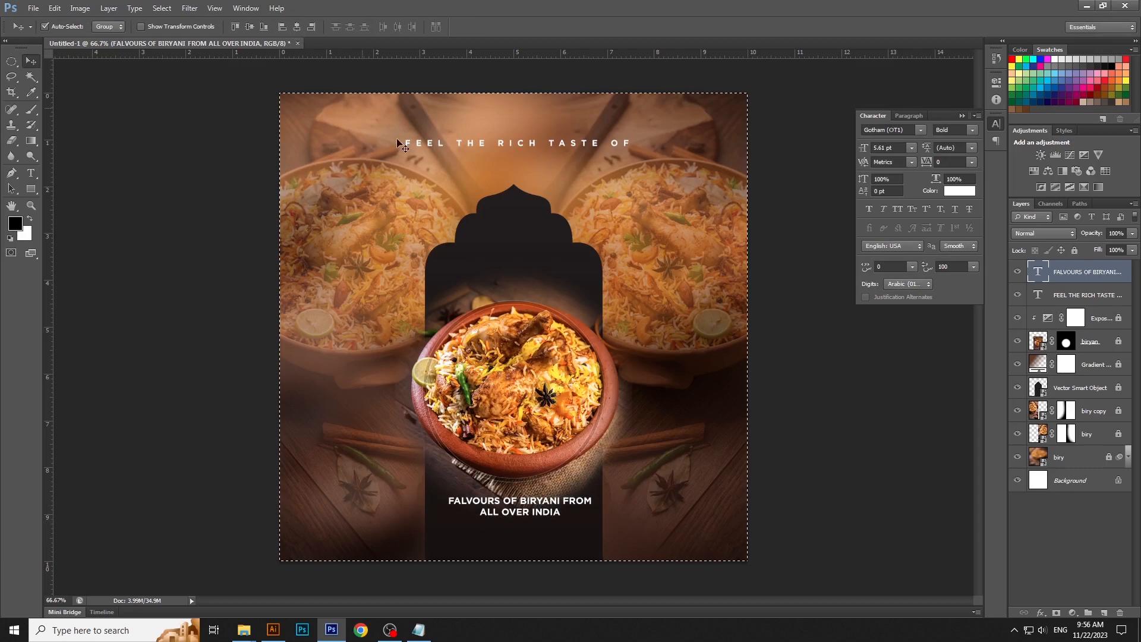
left_click(784, 310)
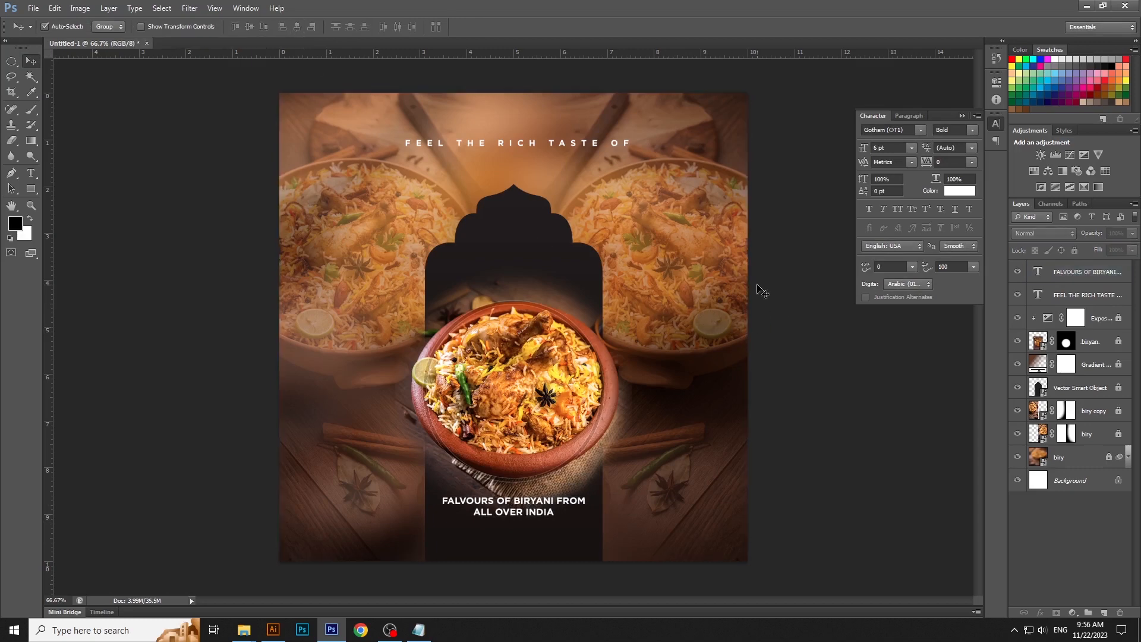
- Copy the "Call us" line and the phone number below it from the TEXT file in Notepad, and return to Photoshop
left_click(418, 629)
left_click(637, 297)
key("Home")
key("shift+End")
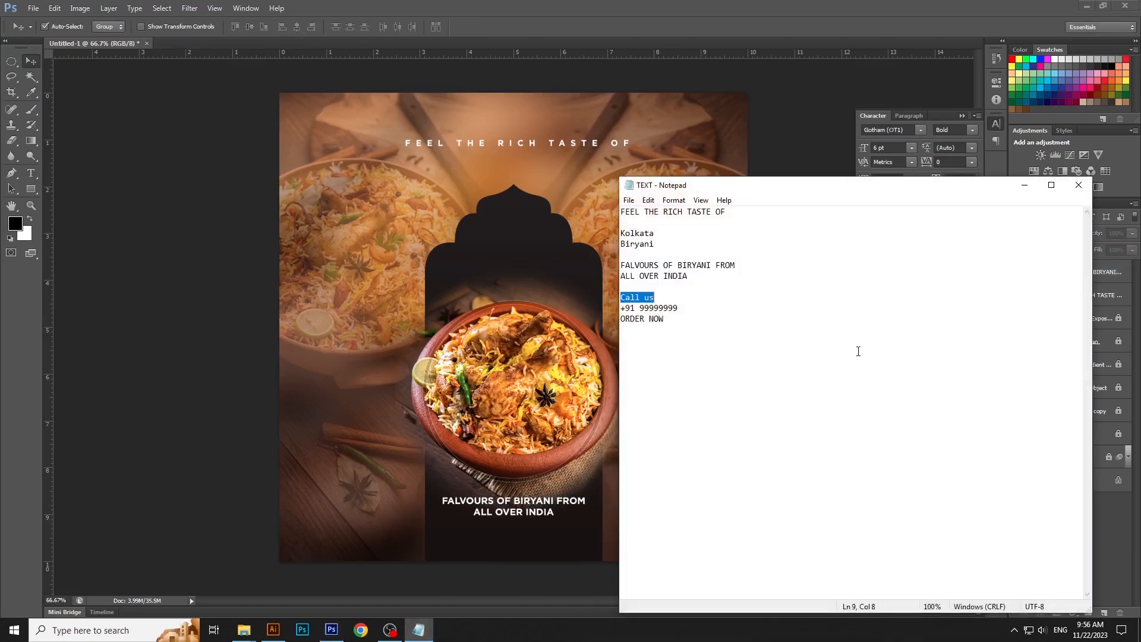
key("shift+Down")
key("shift+End")
left_click(648, 201)
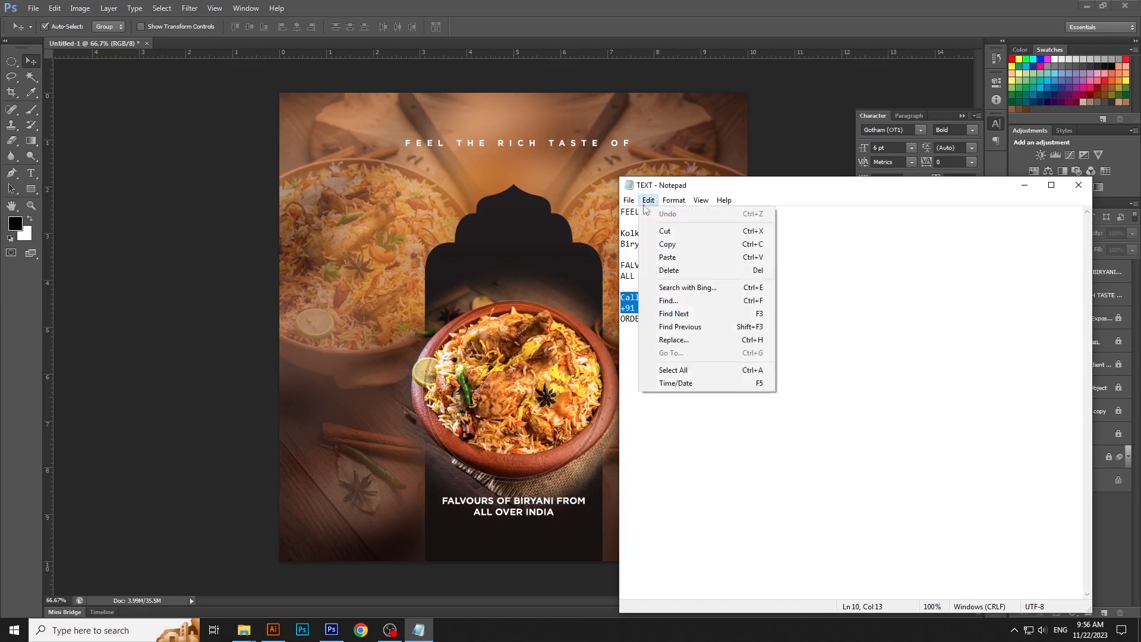
left_click(655, 241)
left_click(1024, 185)
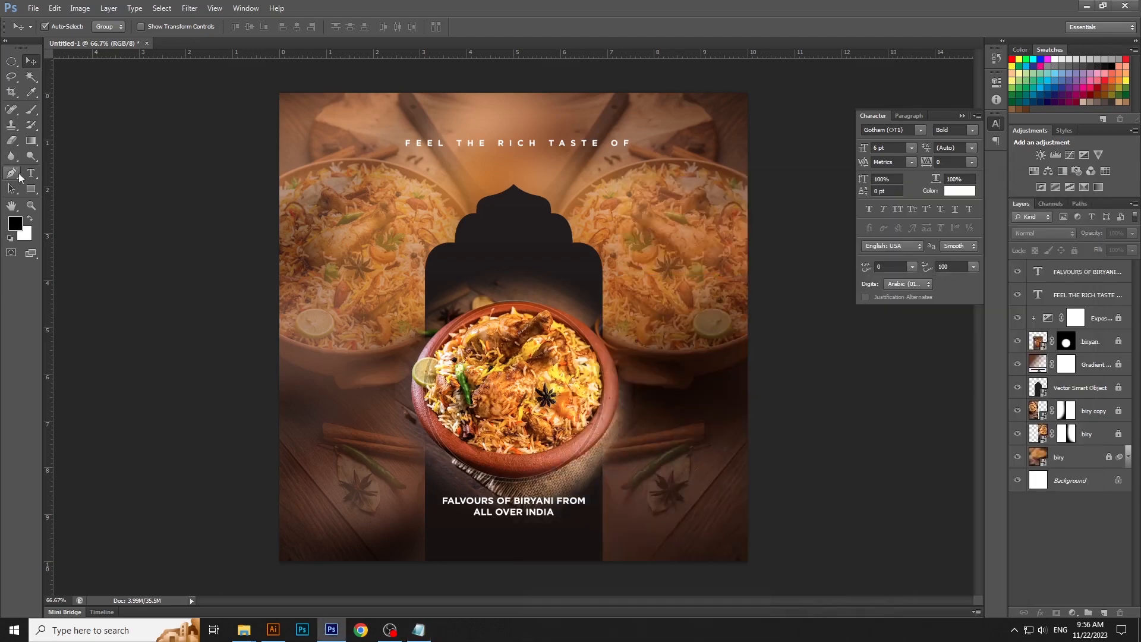
- Paste the contact lines as left-aligned text and position them in the poster's lower-left corner
left_click(31, 173)
left_click(305, 520)
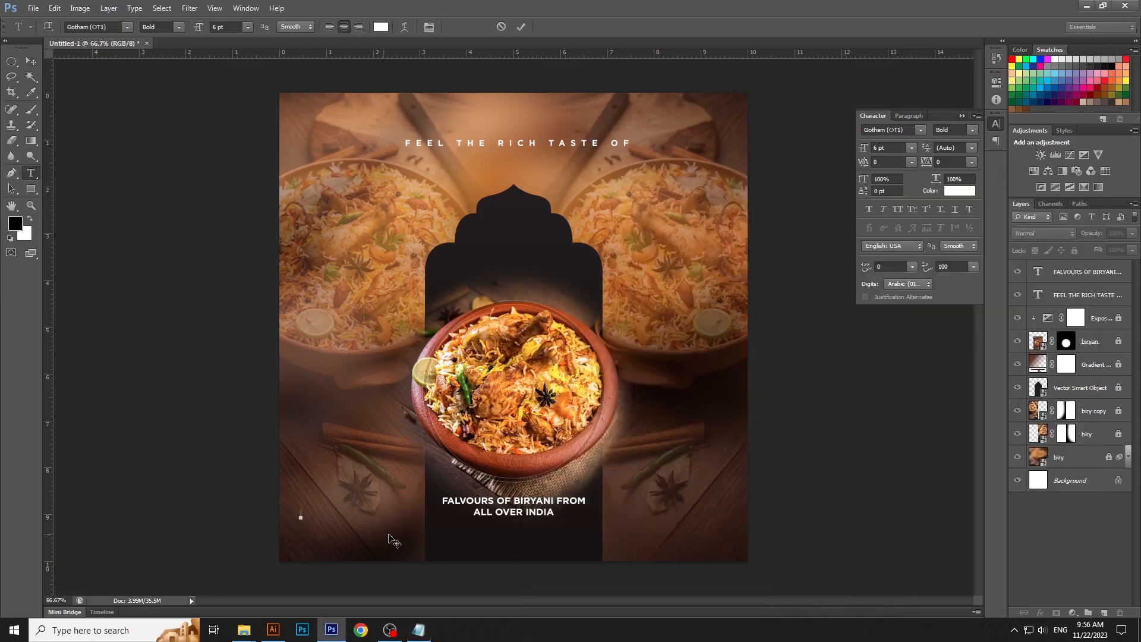
key("ctrl+v")
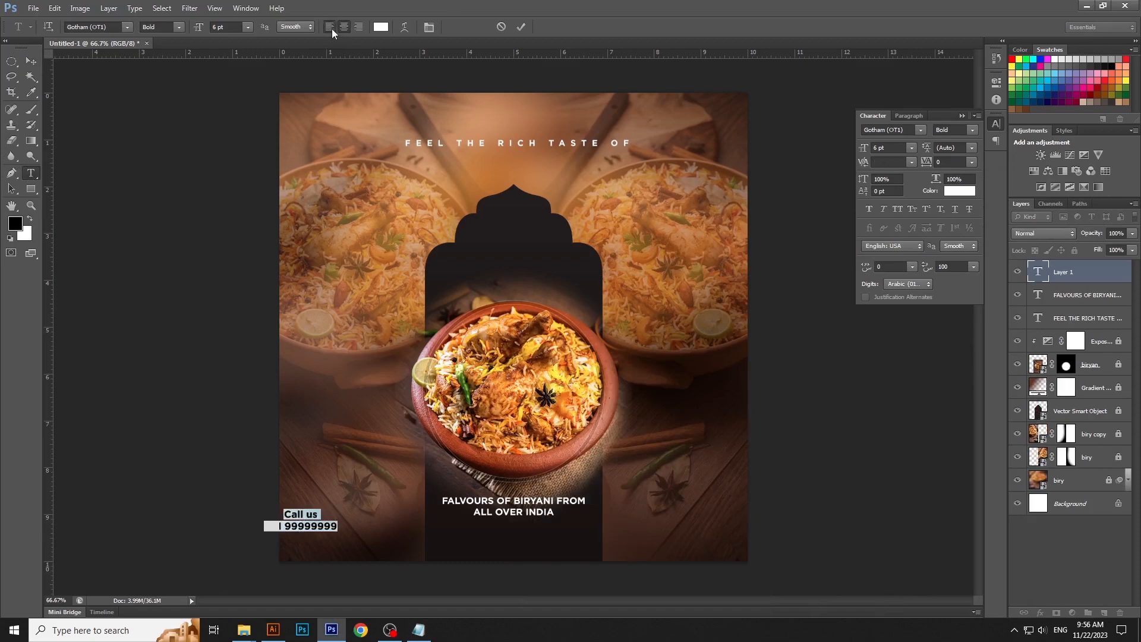
left_click(332, 28)
left_click_drag(390, 540, 400, 549)
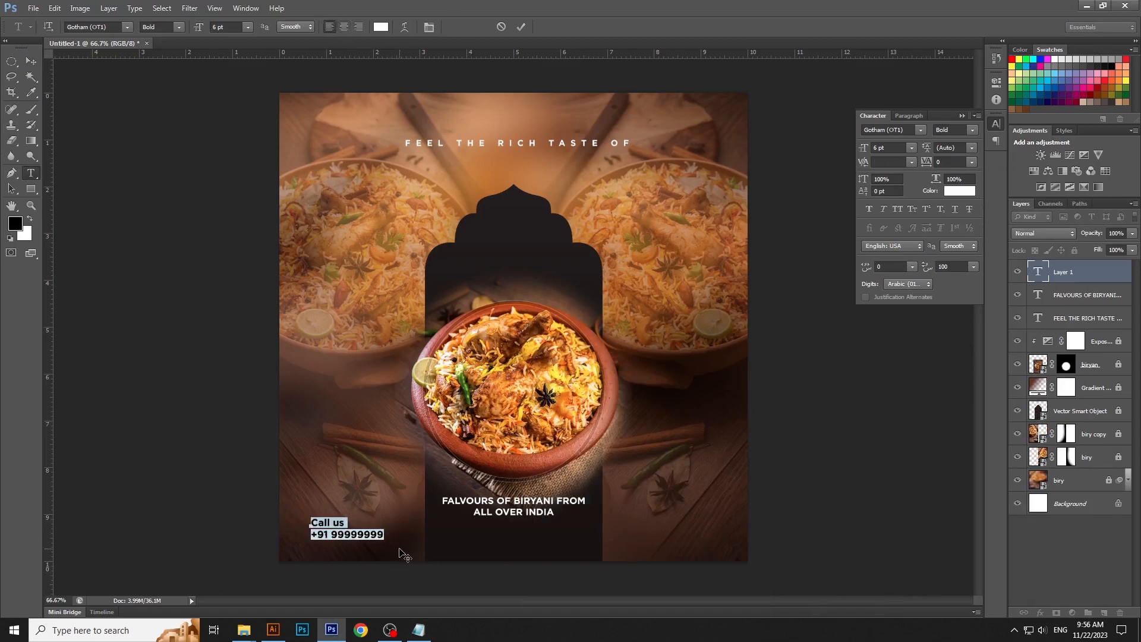
key("ctrl+Return")
- Set the words "Call us" to the Book style and color them orange with M 50 and Y 100
left_click_drag(312, 522, 340, 522)
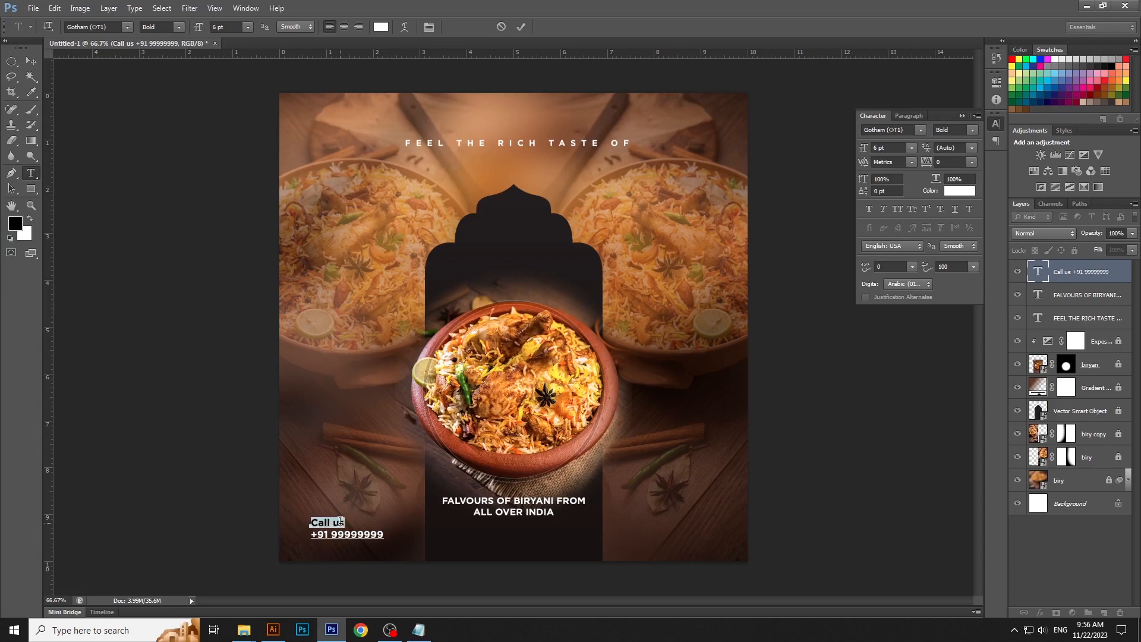
left_click(178, 27)
left_click(181, 43)
left_click(381, 27)
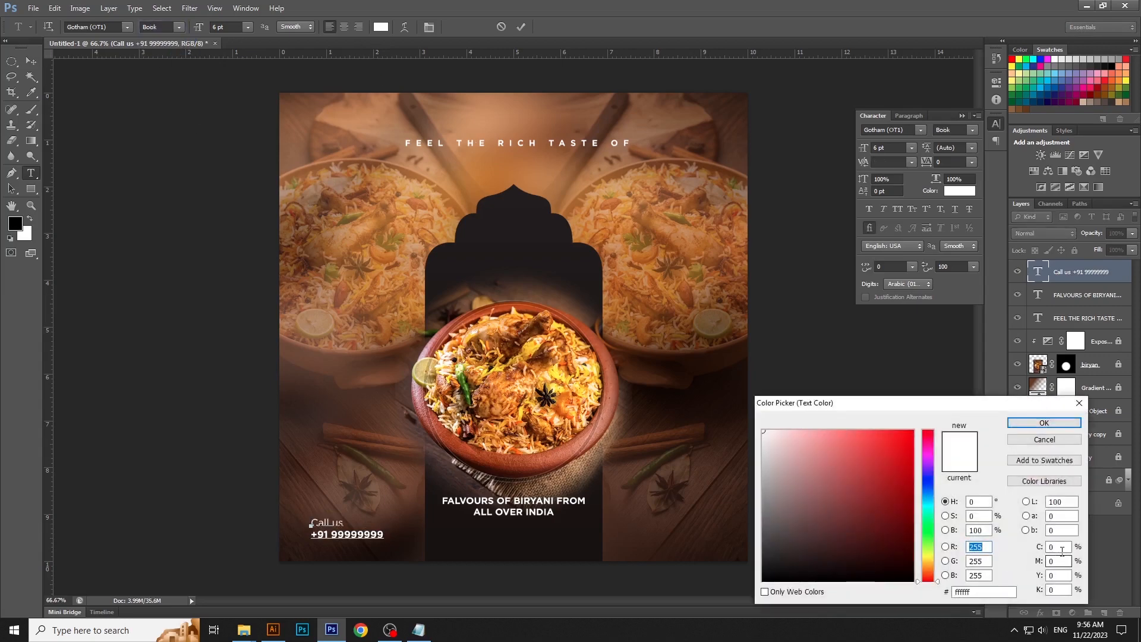
left_click(1062, 552)
key("Tab")
type("50")
key("Tab")
type("100")
key("Return")
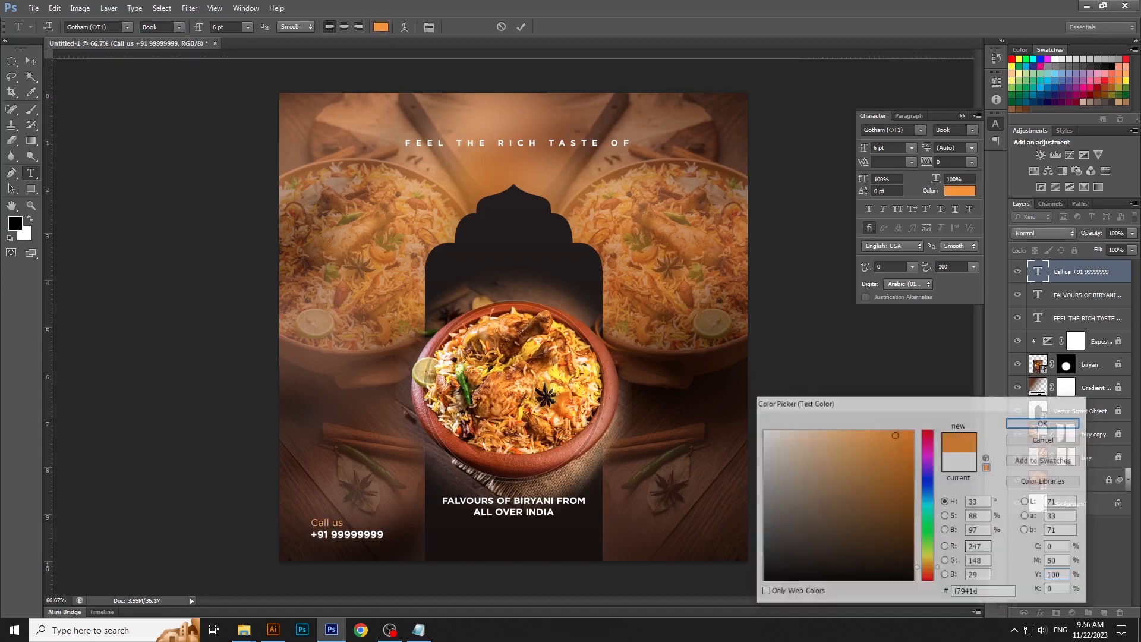
- Scale the contact text block up slightly to about 6.58 pt
key("ctrl+Return")
key("v")
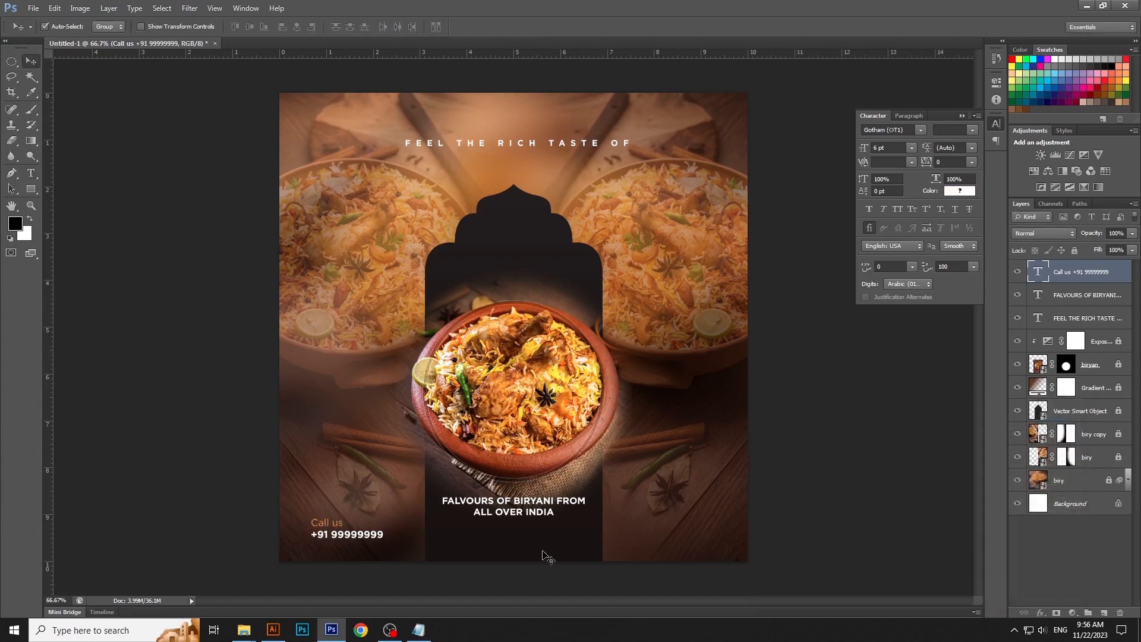
key("ctrl+t")
left_click_drag(384, 538, 393, 538)
key("Return")
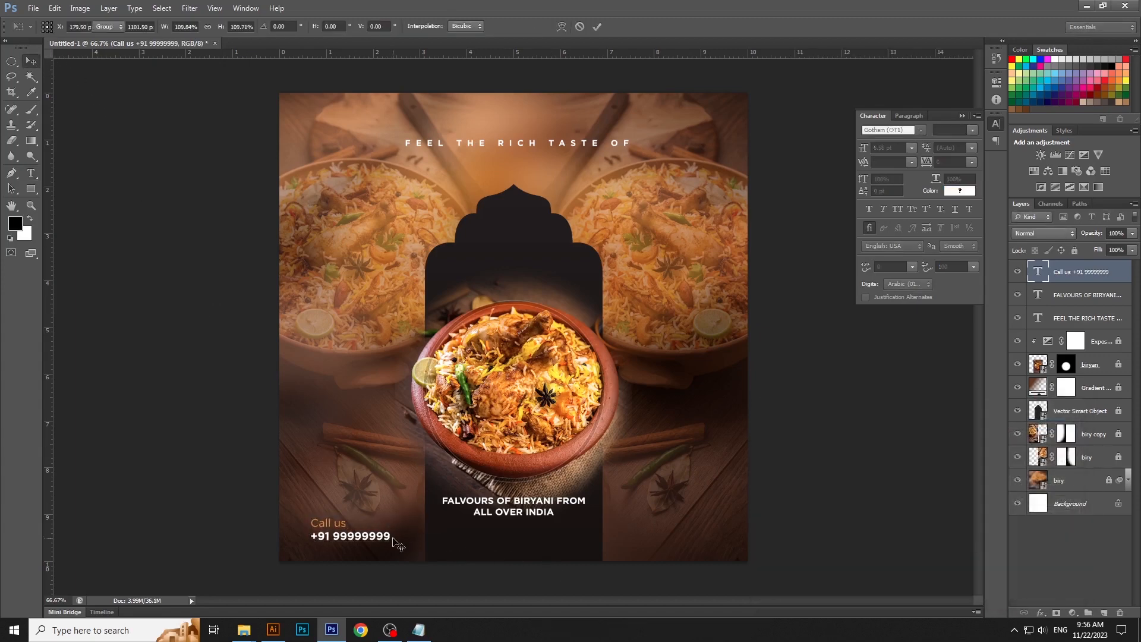
- Copy the line "ORDER NOW" from the TEXT file in Notepad and switch back to Photoshop
left_click(418, 629)
left_click(655, 319)
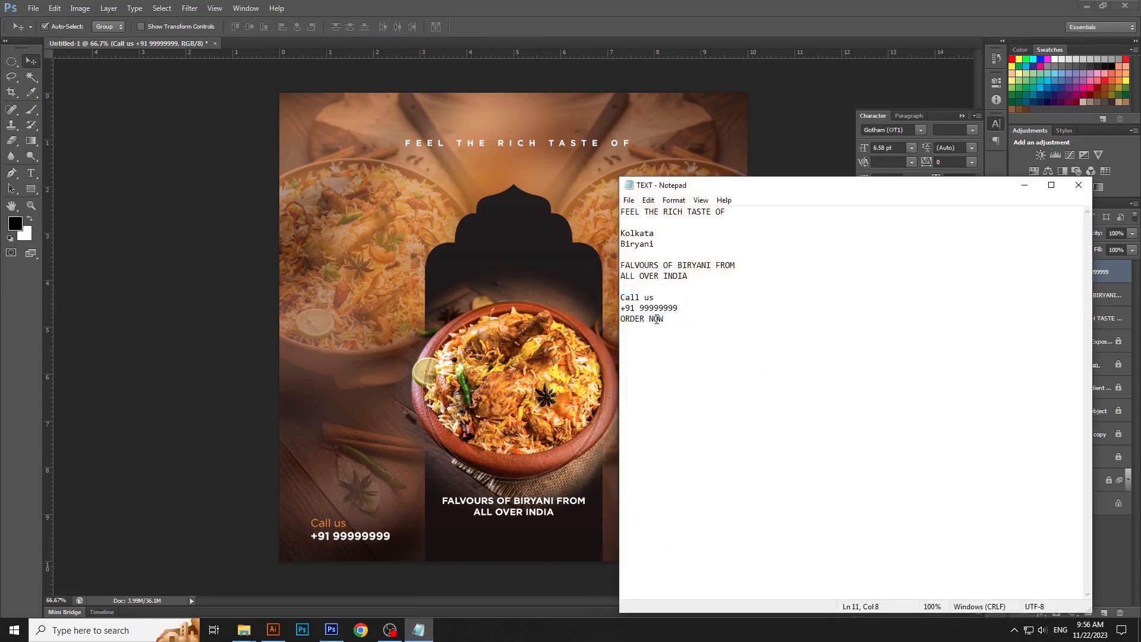
triple_click(656, 319)
left_click(649, 201)
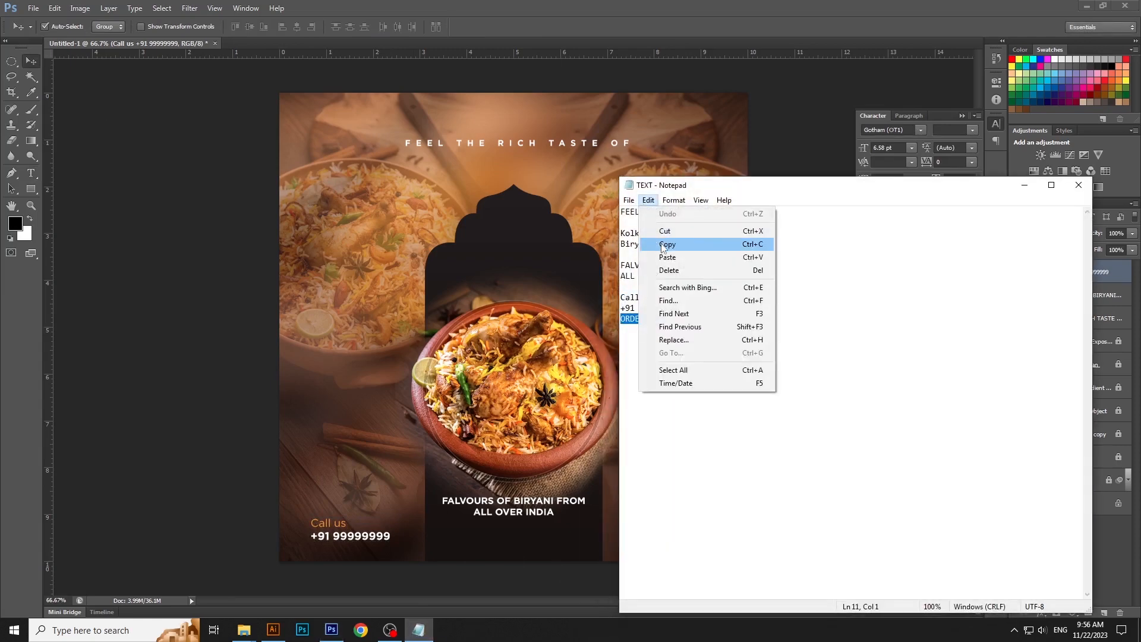
left_click(660, 242)
left_click(1028, 188)
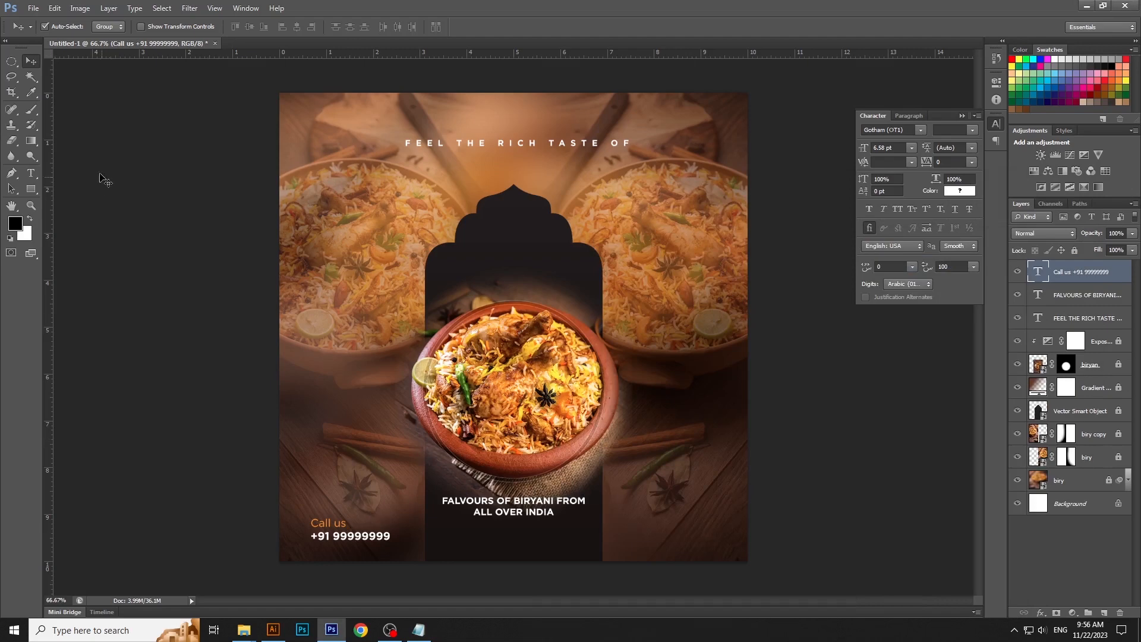
- Paste "ORDER NOW" as a new text layer in the poster's lower-right area and select all its text
left_click(38, 176)
left_click(649, 522)
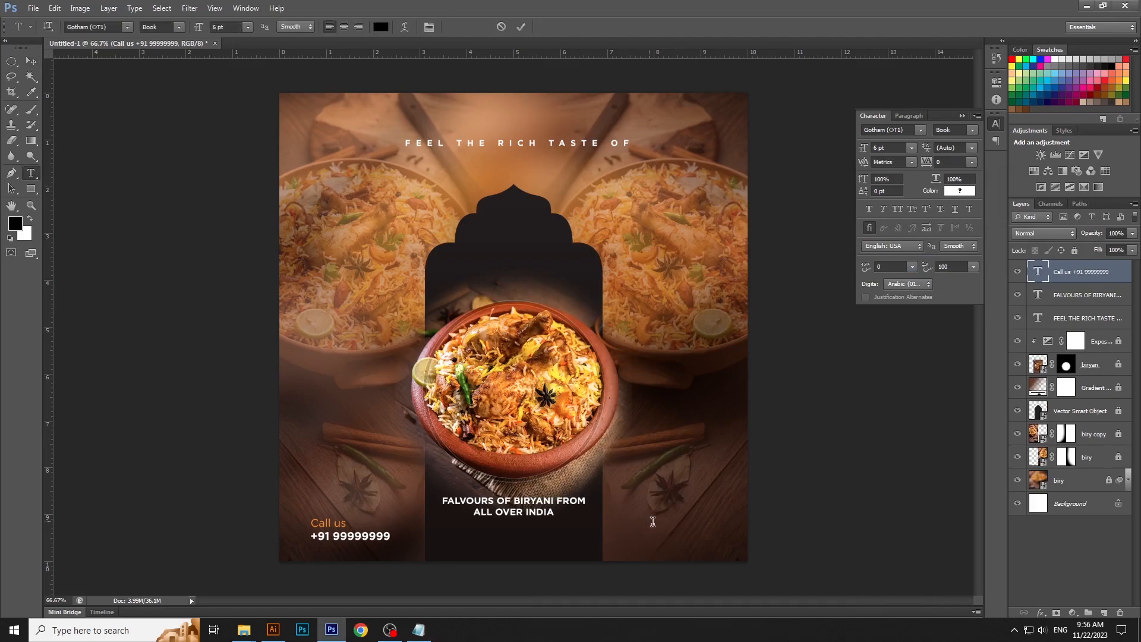
left_click(55, 8)
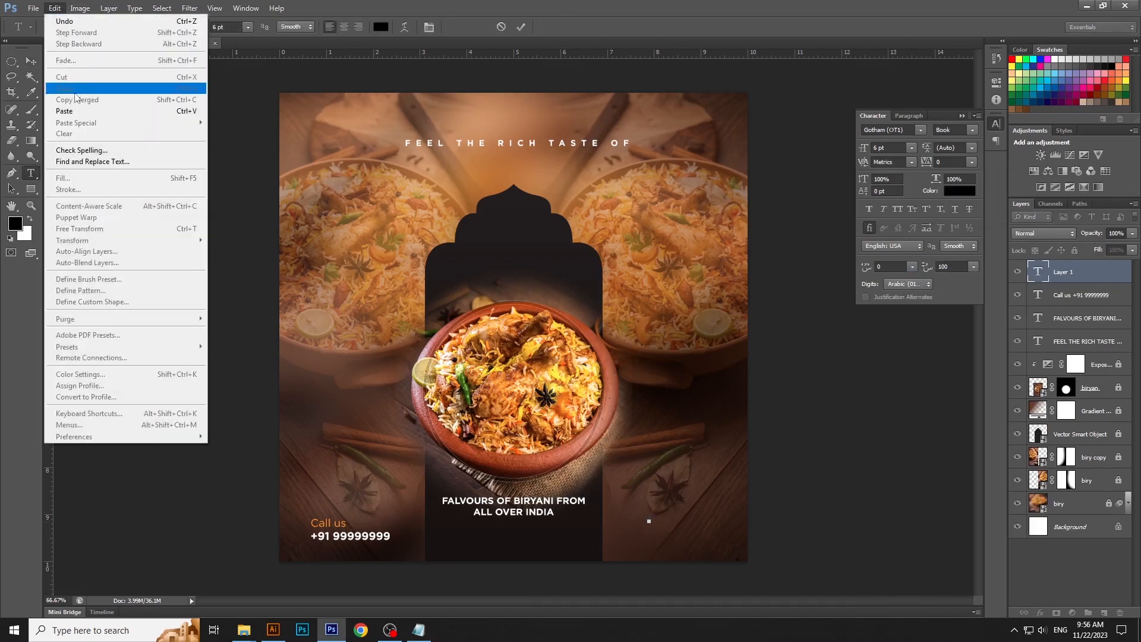
left_click(65, 111)
key("ctrl+a")
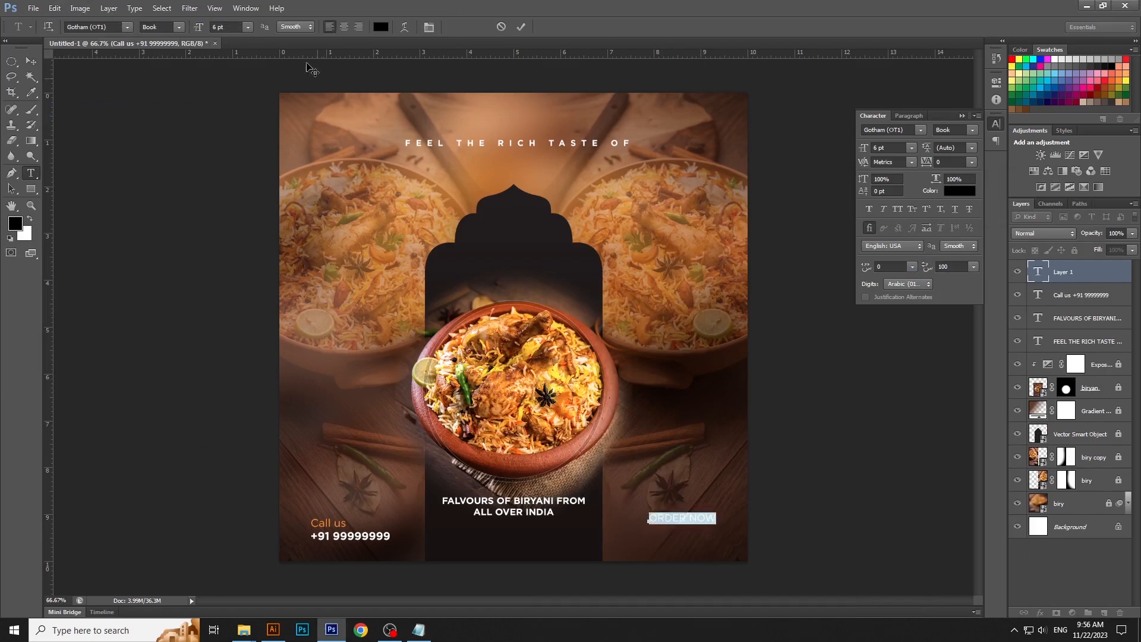
- Color the "ORDER NOW" text white and set its style to Bold
left_click(380, 27)
left_click_drag(853, 501, 712, 398)
key("Return")
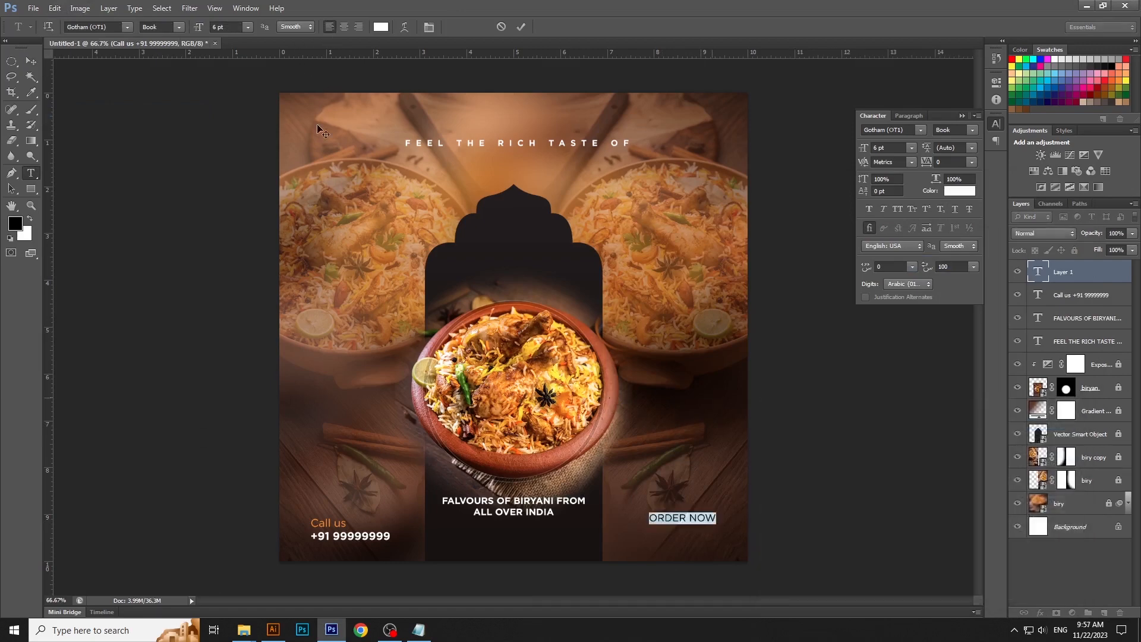
left_click(177, 48)
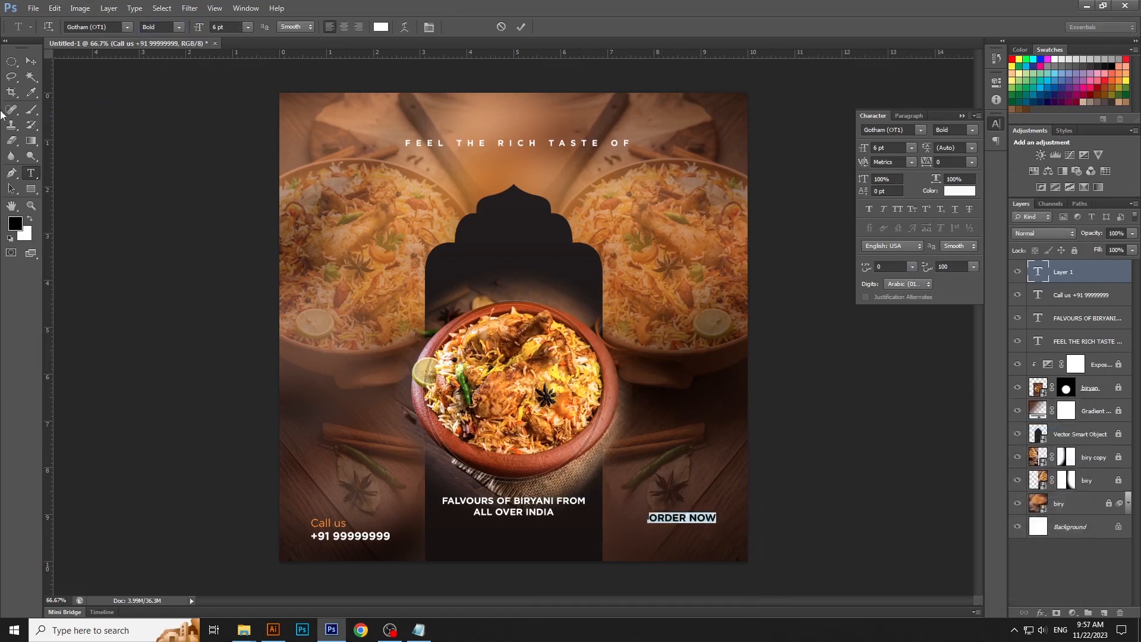
- Scale the "ORDER NOW" text up to about 7.5 pt and align its bottom edge with the contact text block
left_click(31, 61)
key("ctrl+t")
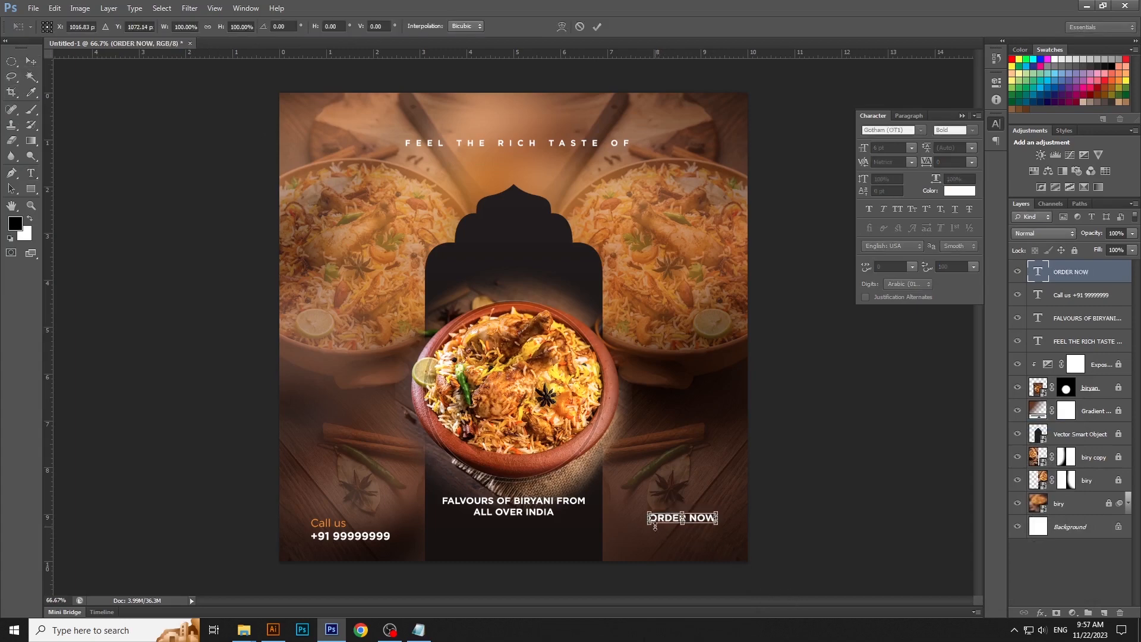
left_click_drag(648, 525, 635, 529)
key("Return")
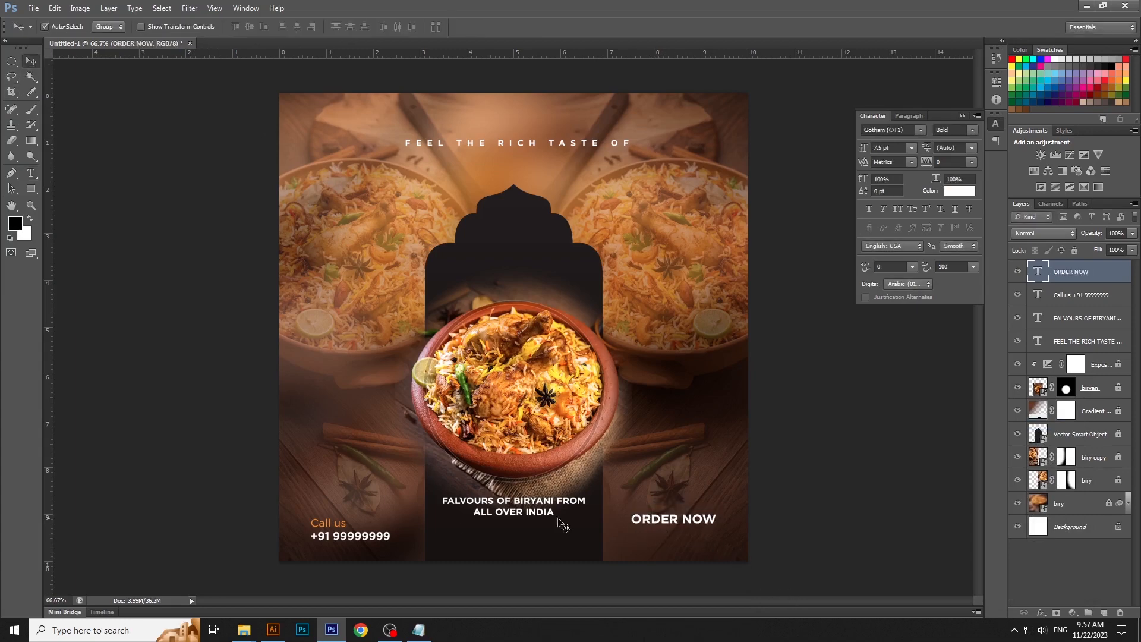
left_click(358, 536, "shift")
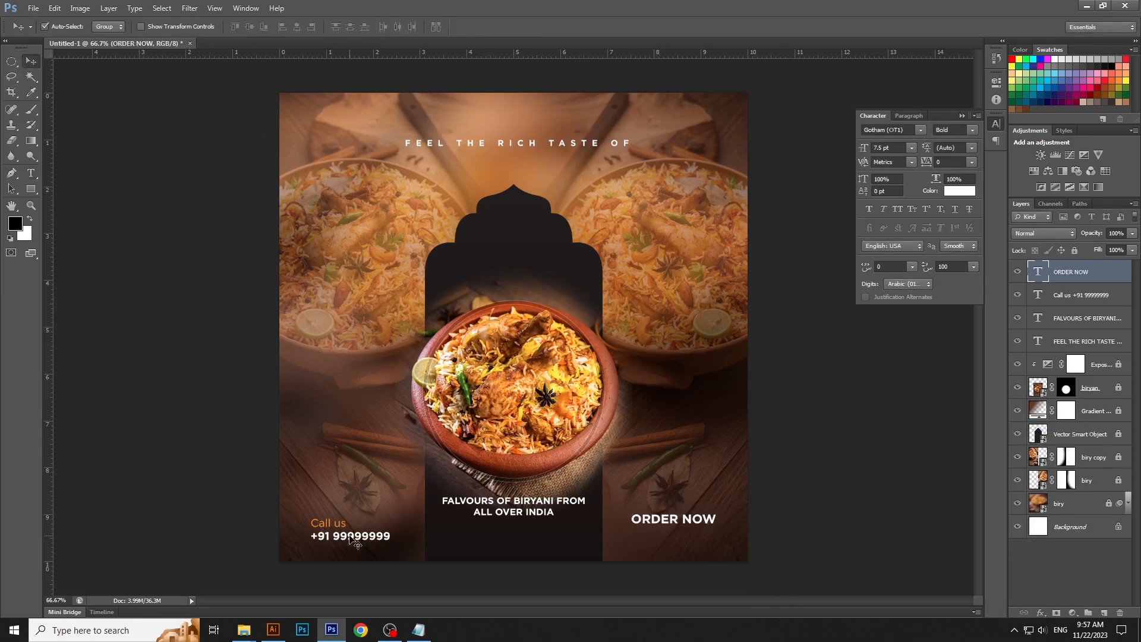
left_click(261, 28)
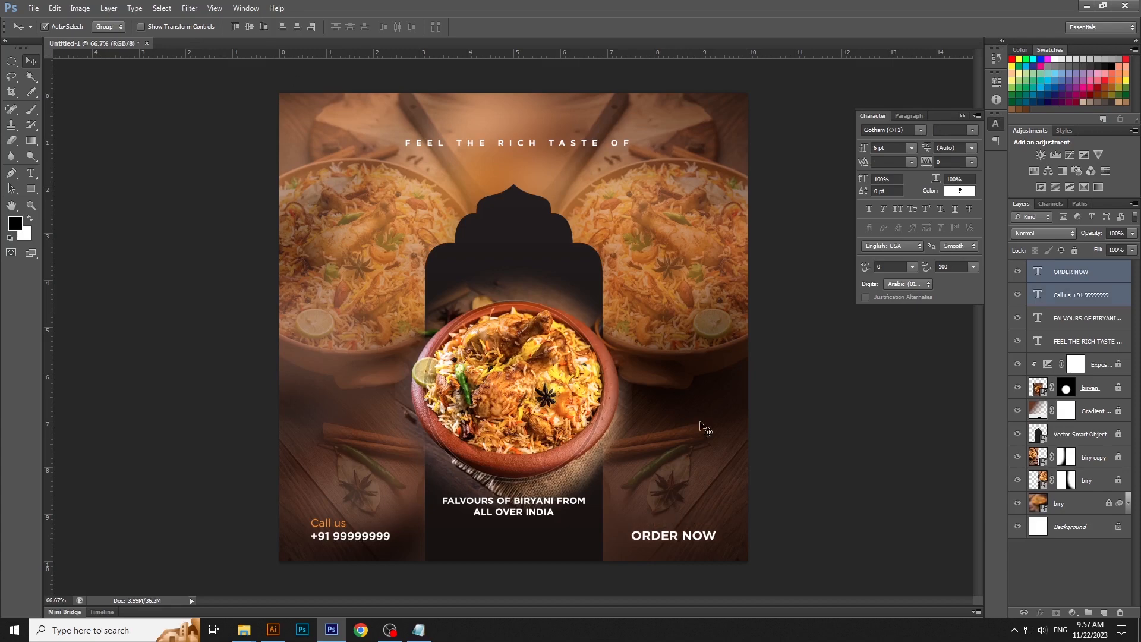
left_click(851, 467)
- Copy the word "Kolkata" from the TEXT file in Notepad and return to Photoshop
left_click(418, 629)
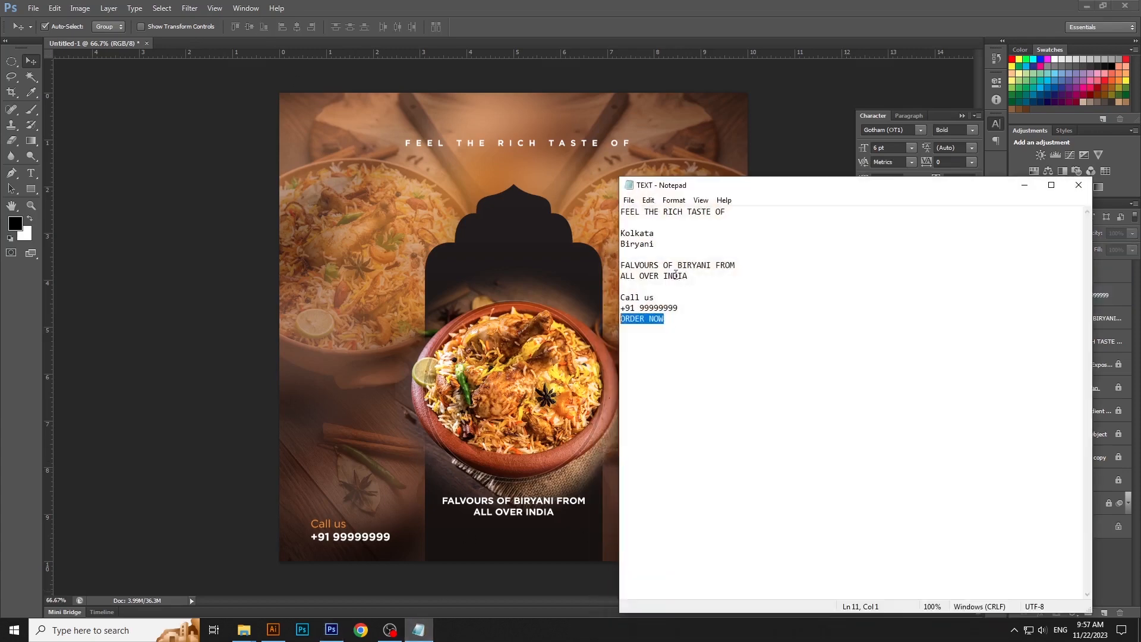
left_click(641, 233)
double_click(641, 234)
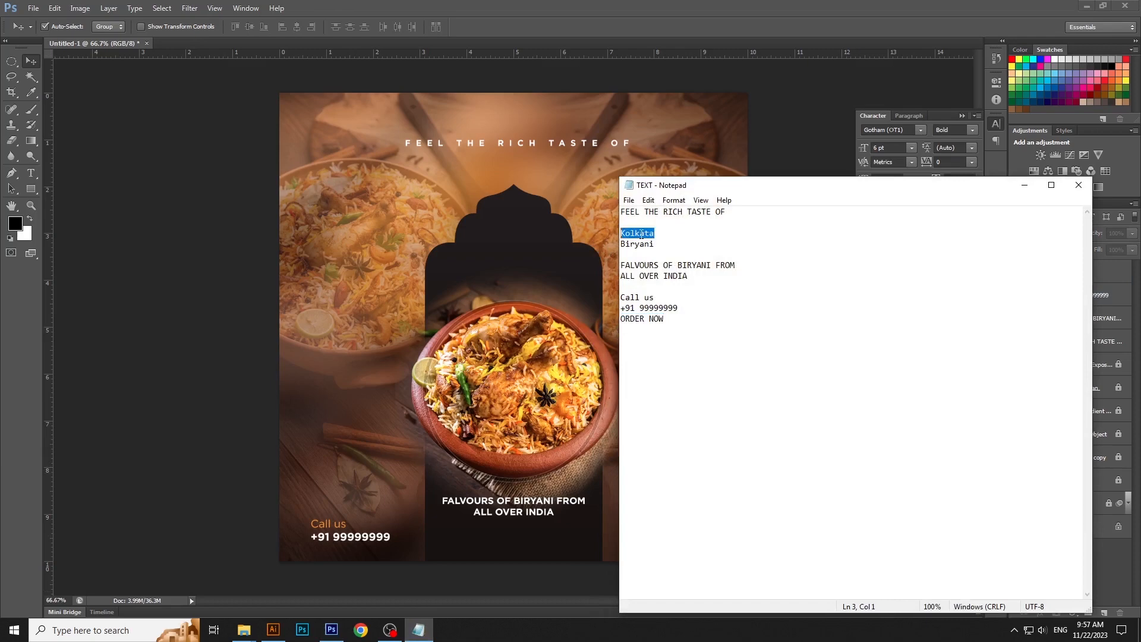
left_click(648, 200)
left_click(683, 242)
left_click(1023, 184)
- Paste "Kolkata" as a new text layer beside the top of the arch
left_click(32, 173)
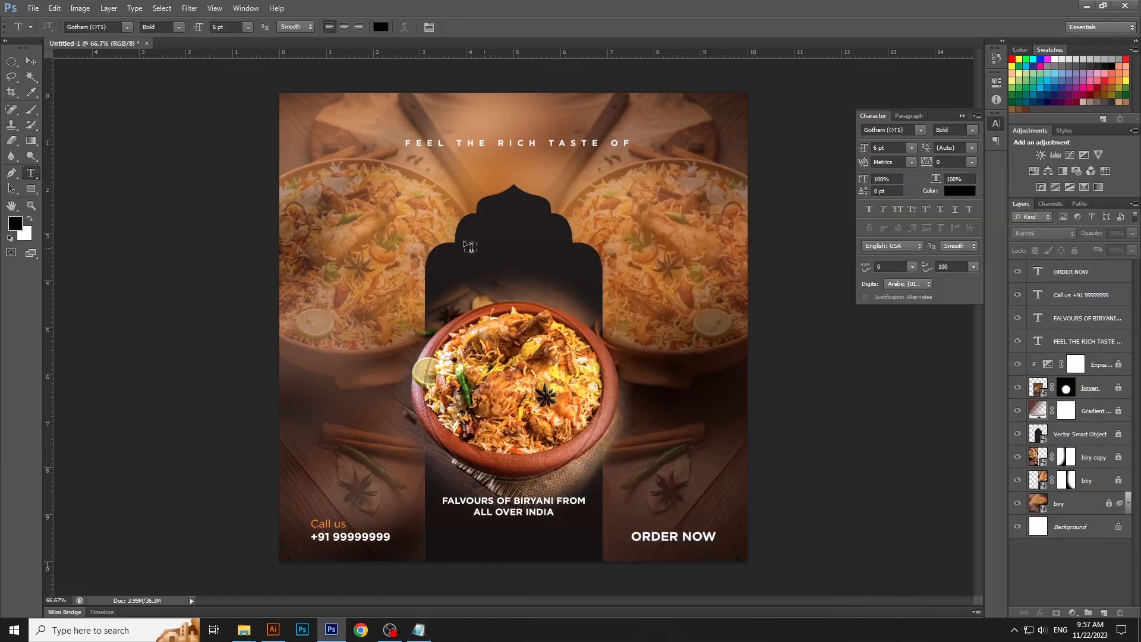
left_click(402, 243)
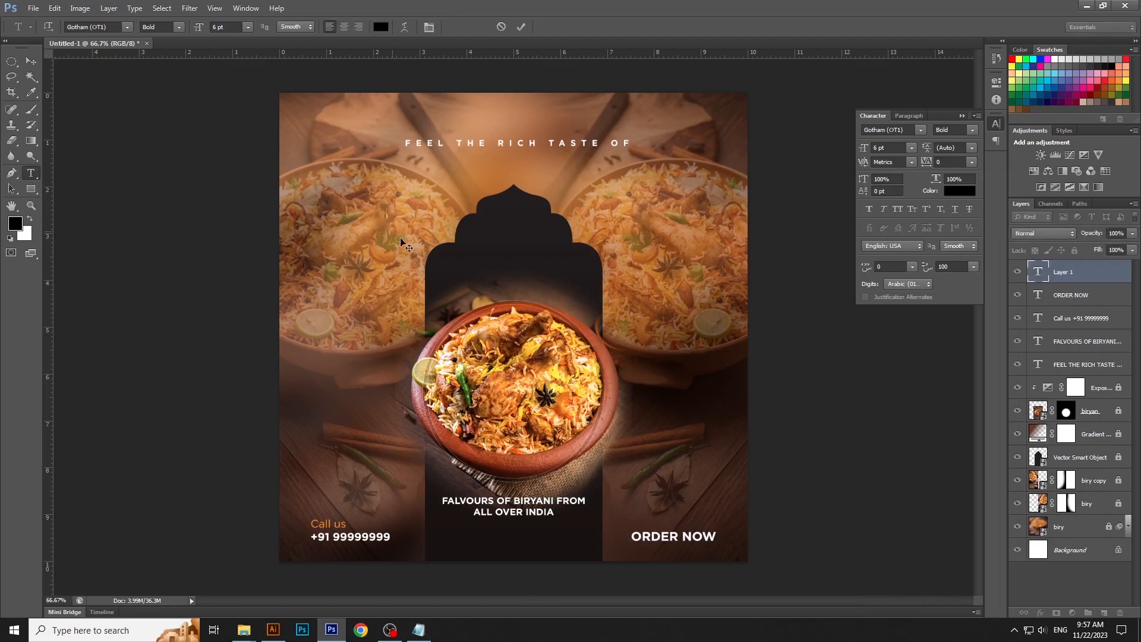
left_click(54, 8)
left_click(62, 109)
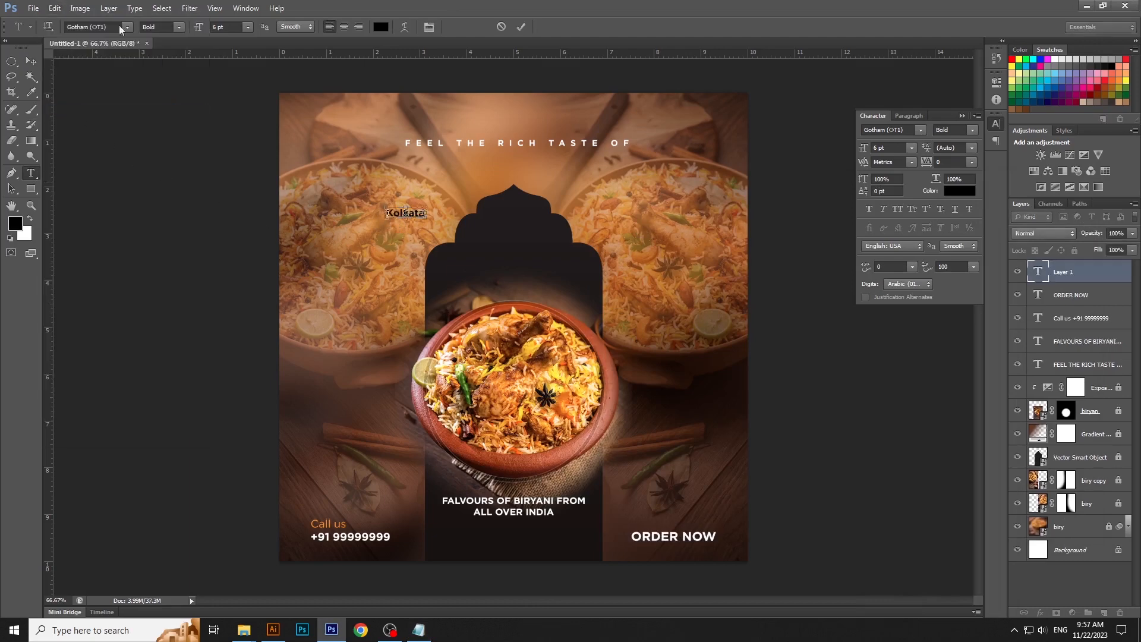
- Set the font of the whole "Kolkata" text to Mr Dafoe
key("ctrl+a")
left_click(82, 27)
type("Mr Dafoe")
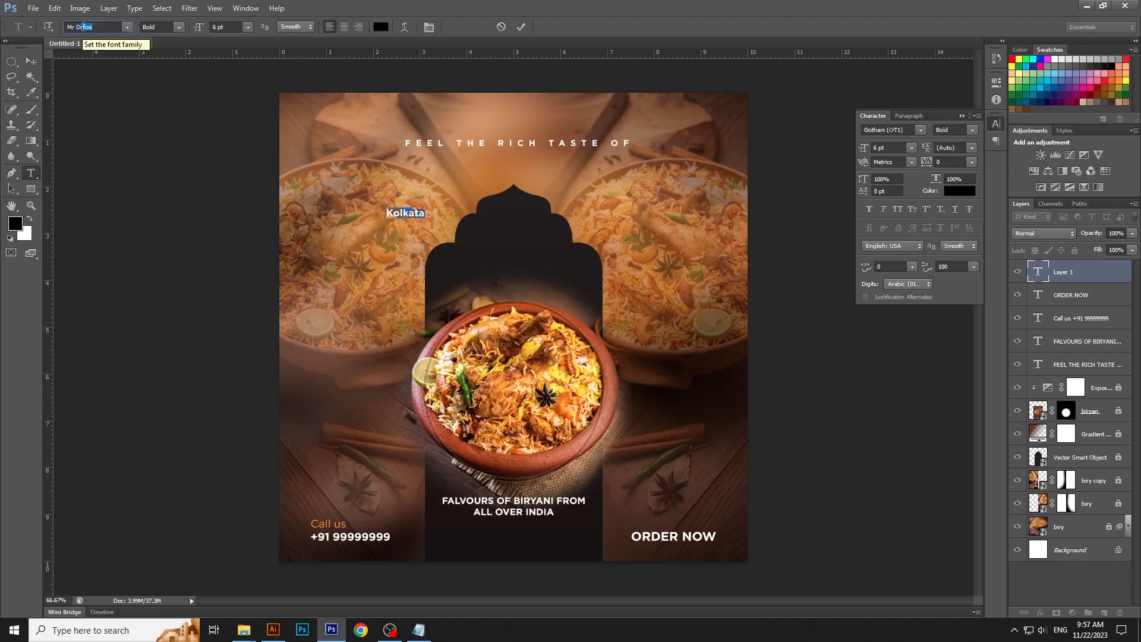
key("Return")
key("ctrl+Return")
key("v")
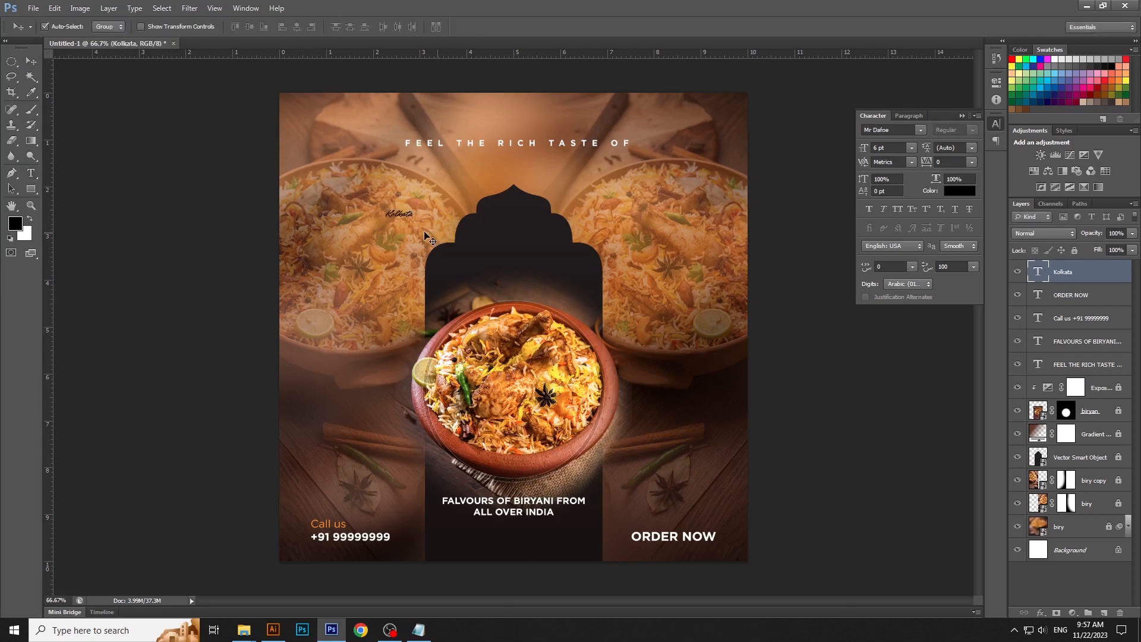
- Scale the "Kolkata" text up to about 13.5 pt and place it inside the upper part of the arch
key("ctrl+t")
left_click_drag(416, 222, 530, 237)
key("Return")
- Color the "Kolkata" text orange with CMYK values 0, 50, 100, 0
left_click(31, 173)
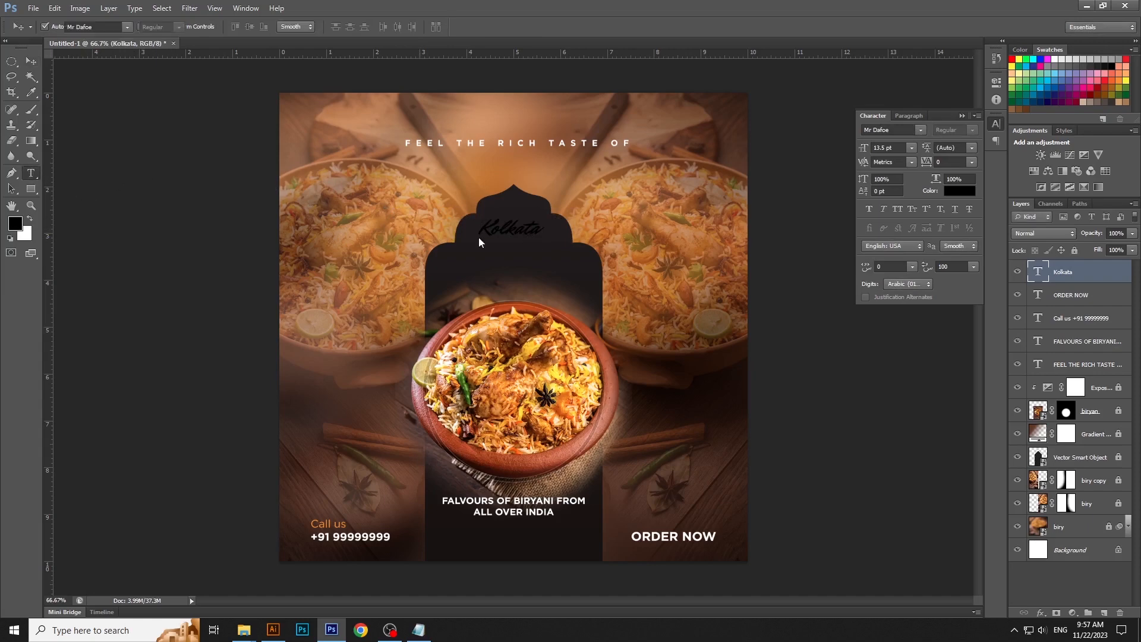
left_click(510, 228)
left_click(379, 28)
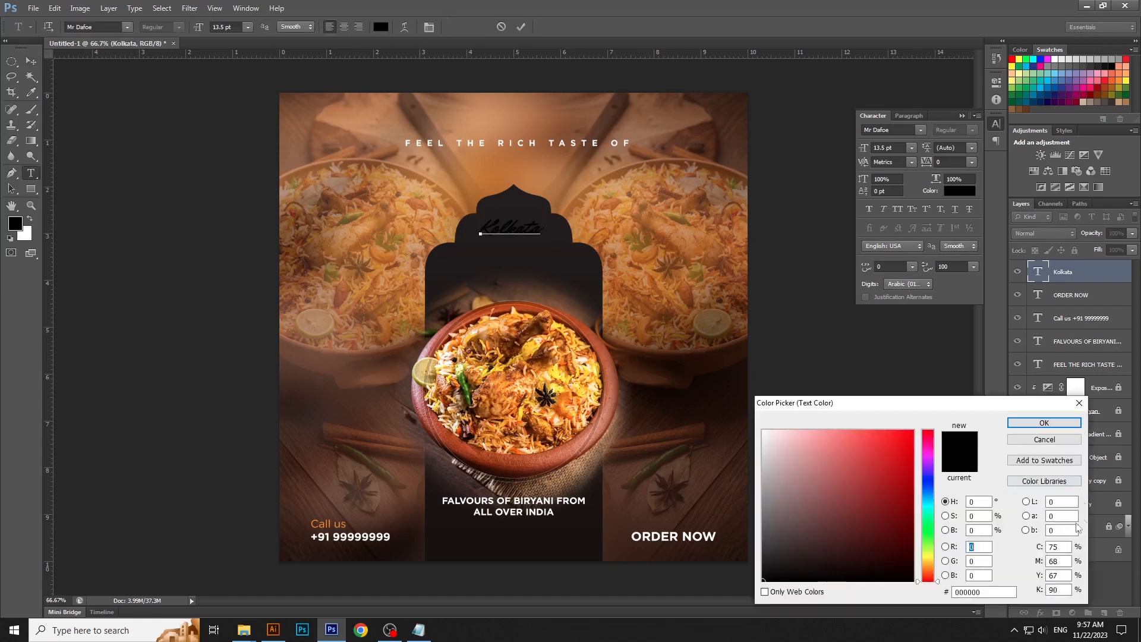
double_click(1058, 545)
type("0")
key("Tab")
type("50")
key("Tab")
type("100")
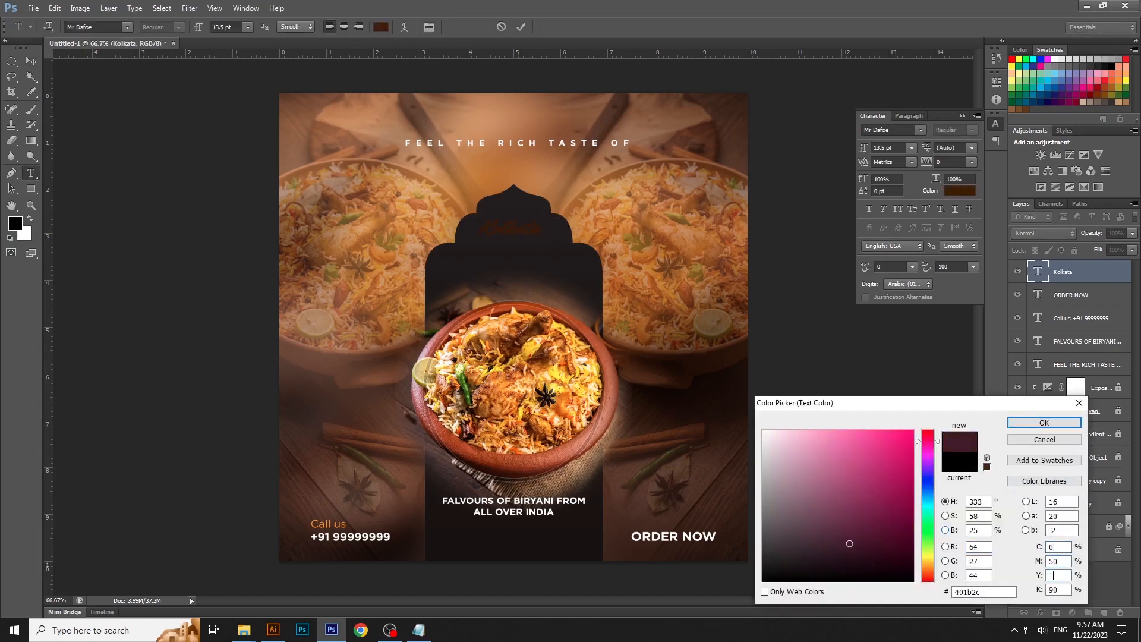
key("Tab")
type("0")
key("Return")
key("ctrl+Return")
key("v")
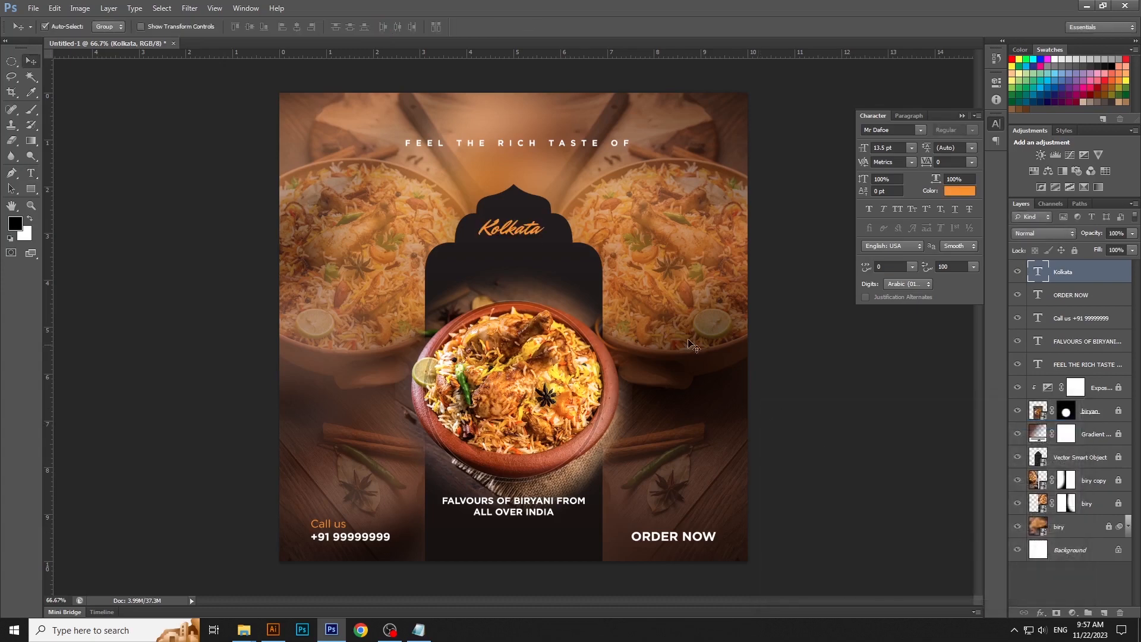
- Enlarge the orange "Kolkata" text further to about 17 pt within the arch
key("ctrl+t")
left_click_drag(545, 244, 556, 249)
key("Return")
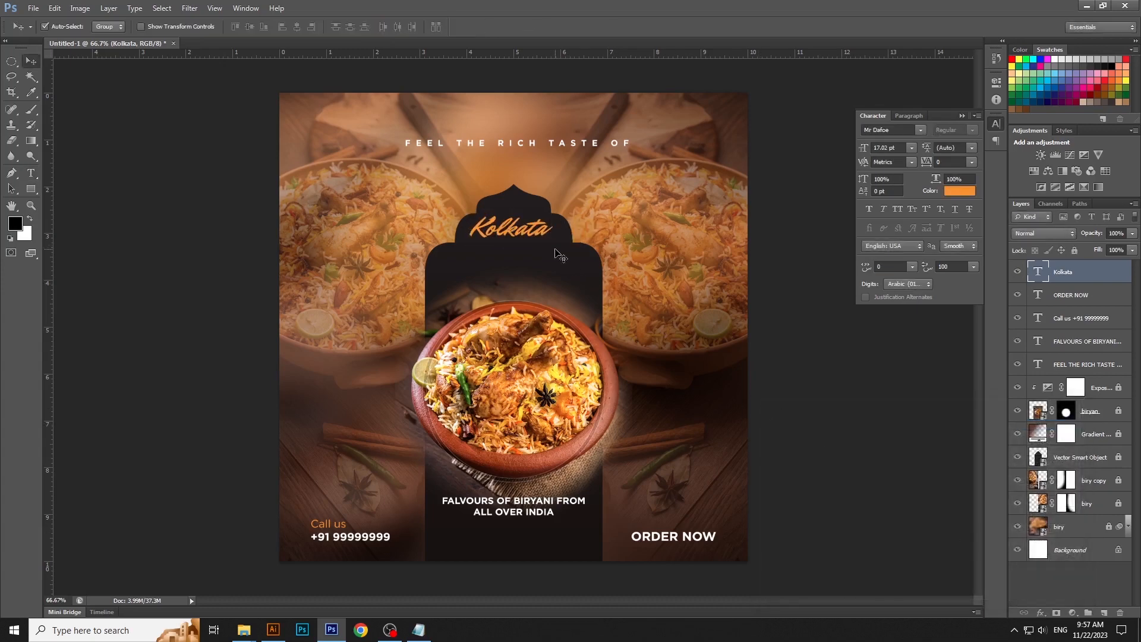
- Duplicate the "Kolkata" text layer and move the copy about 0.72 cm straight down
right_click(1094, 277)
left_click(999, 202)
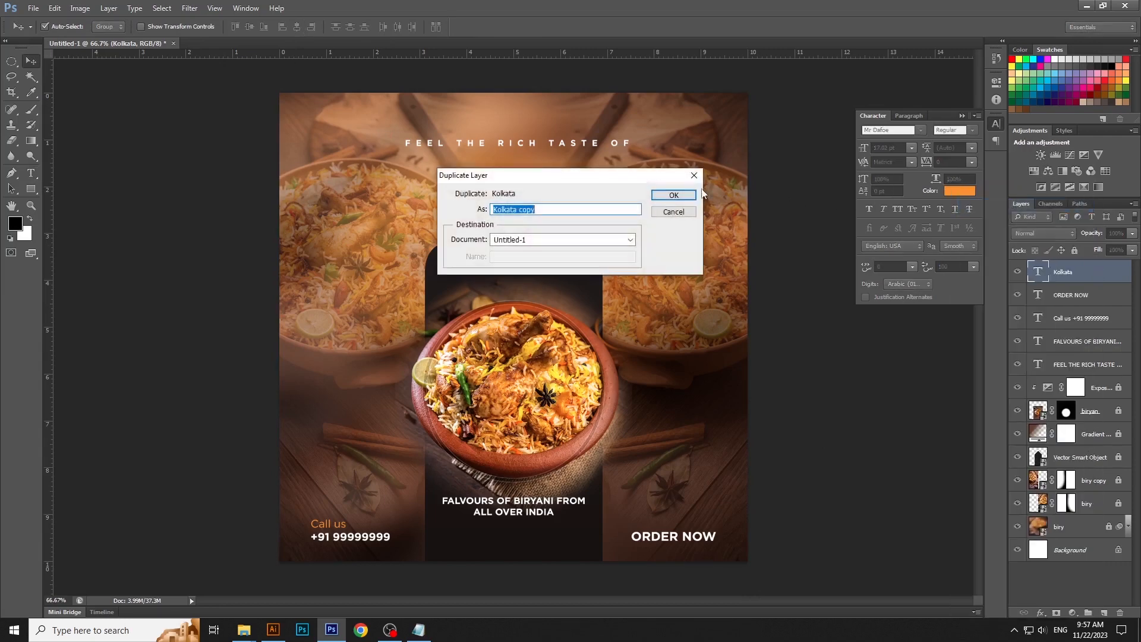
left_click(679, 192)
left_click_drag(526, 232, 526, 265)
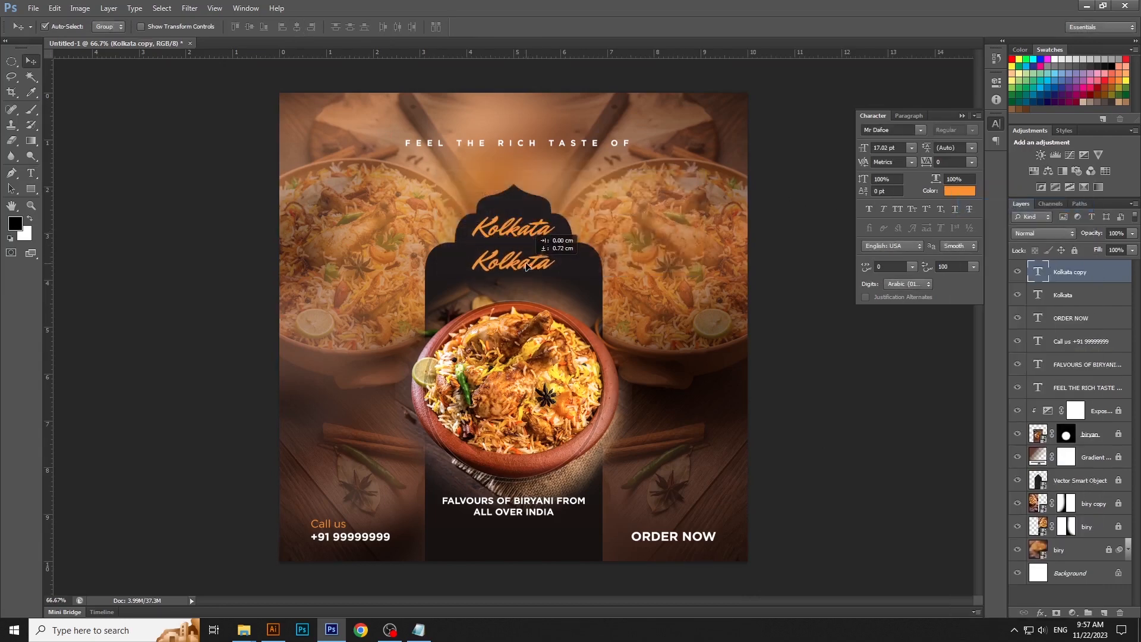
- Replace the text of the lower "Kolkata" copy with "Biryani"
key("t")
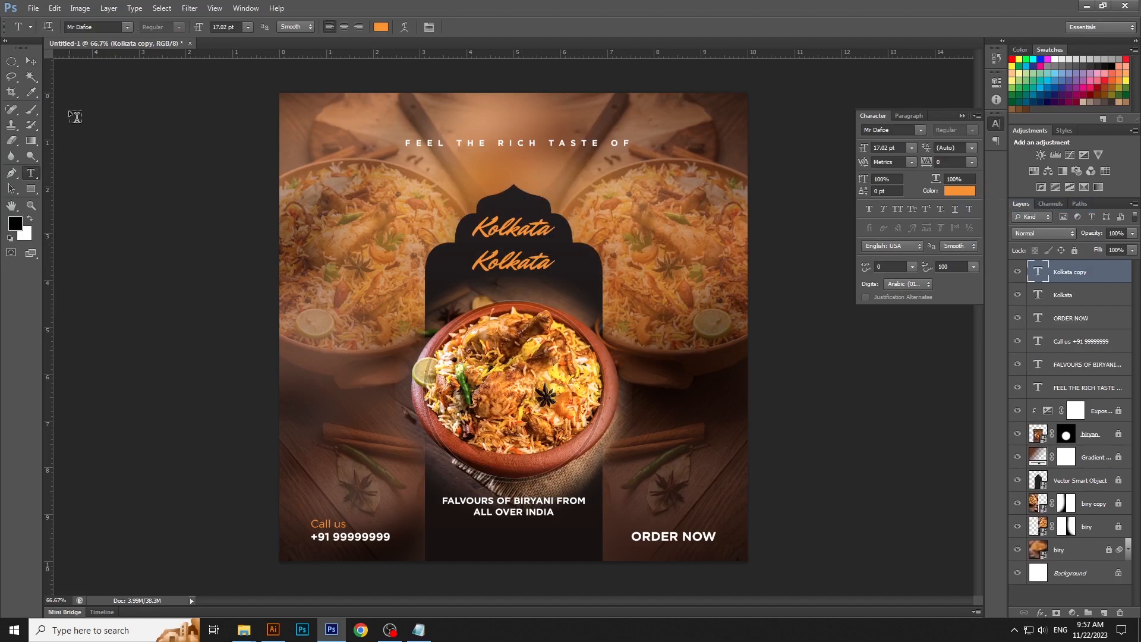
double_click(528, 266)
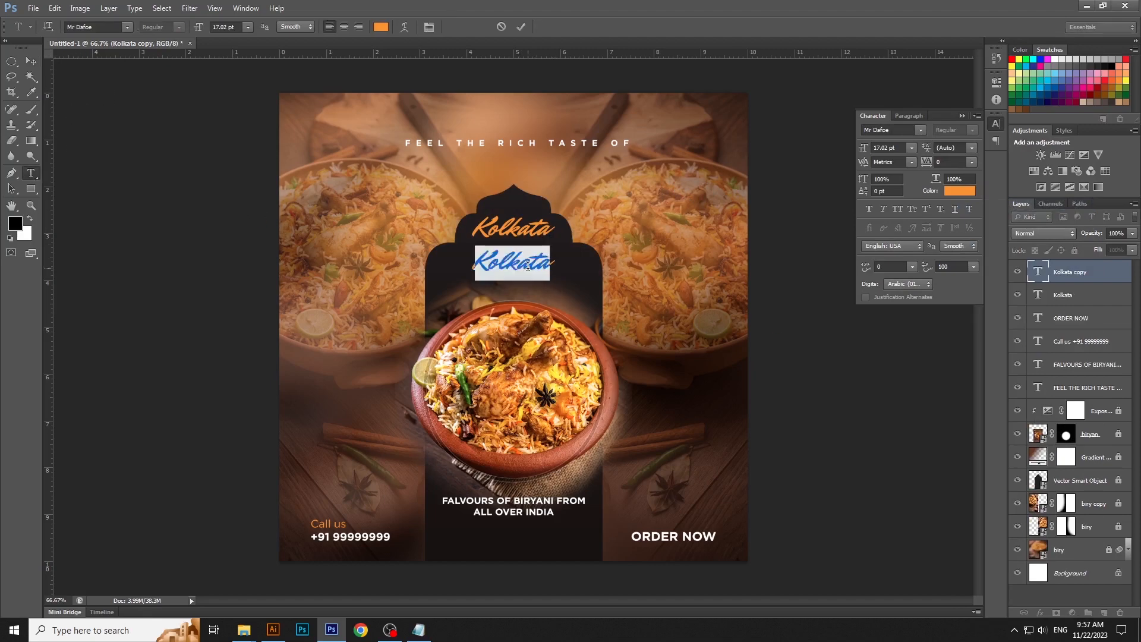
type("Biryani")
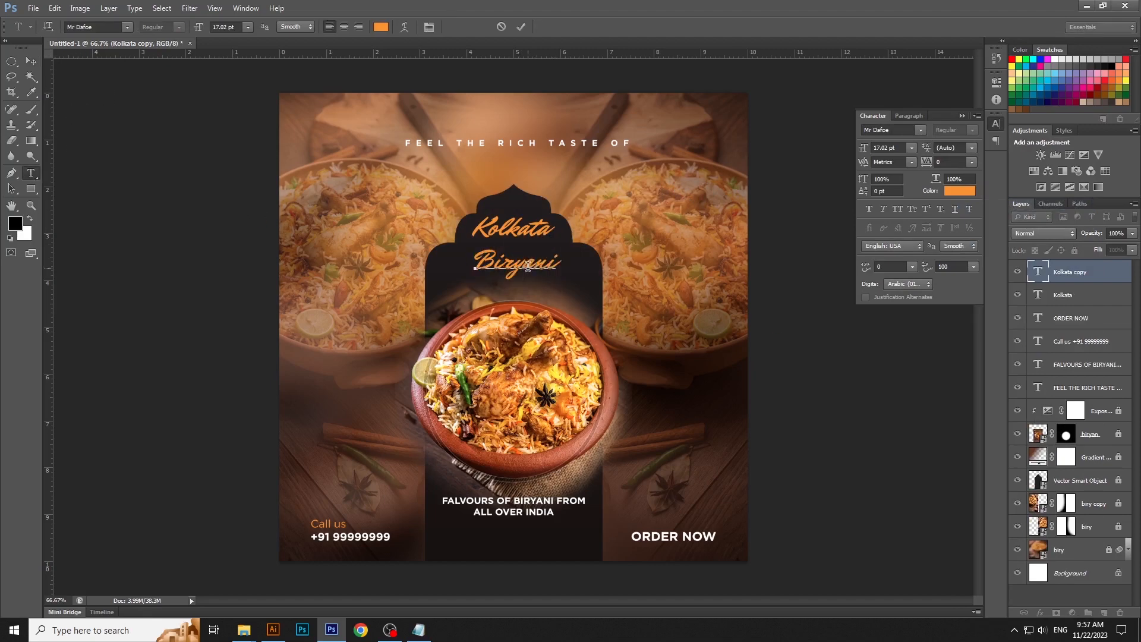
key("ctrl")
key("ctrl+Return")
- Scale the "Biryani" text up to about 59 pt so it extends past both sides of the arch
key("ctrl+t")
left_click_drag(563, 282, 604, 283)
key("Return")
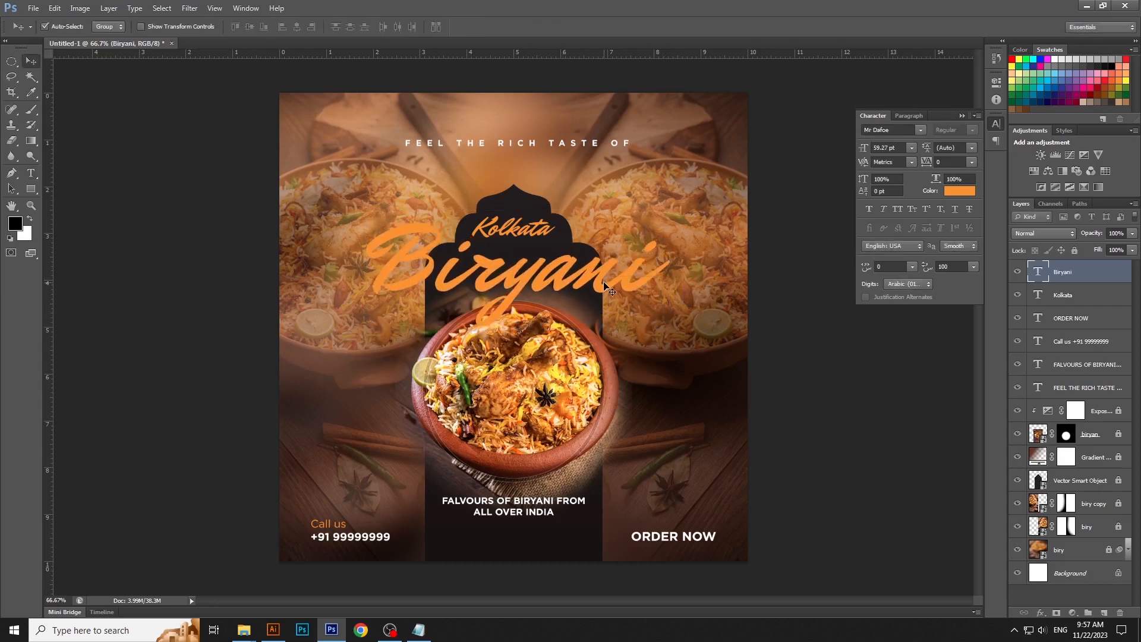
- Change the color of the "Biryani" headline to white
left_click(31, 173)
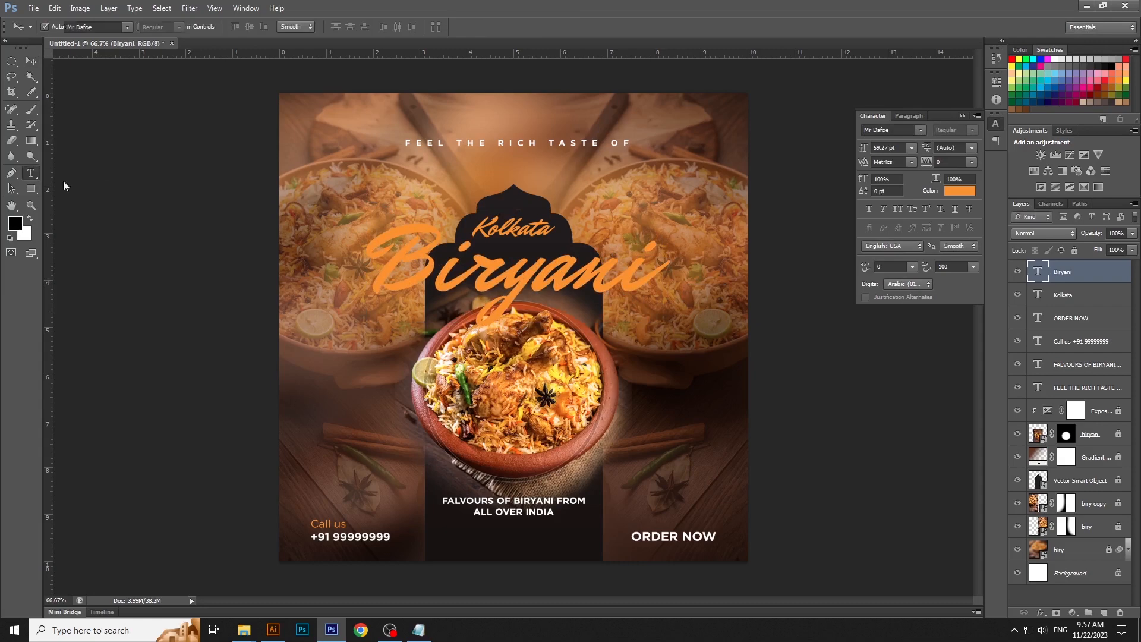
double_click(504, 267)
left_click(381, 27)
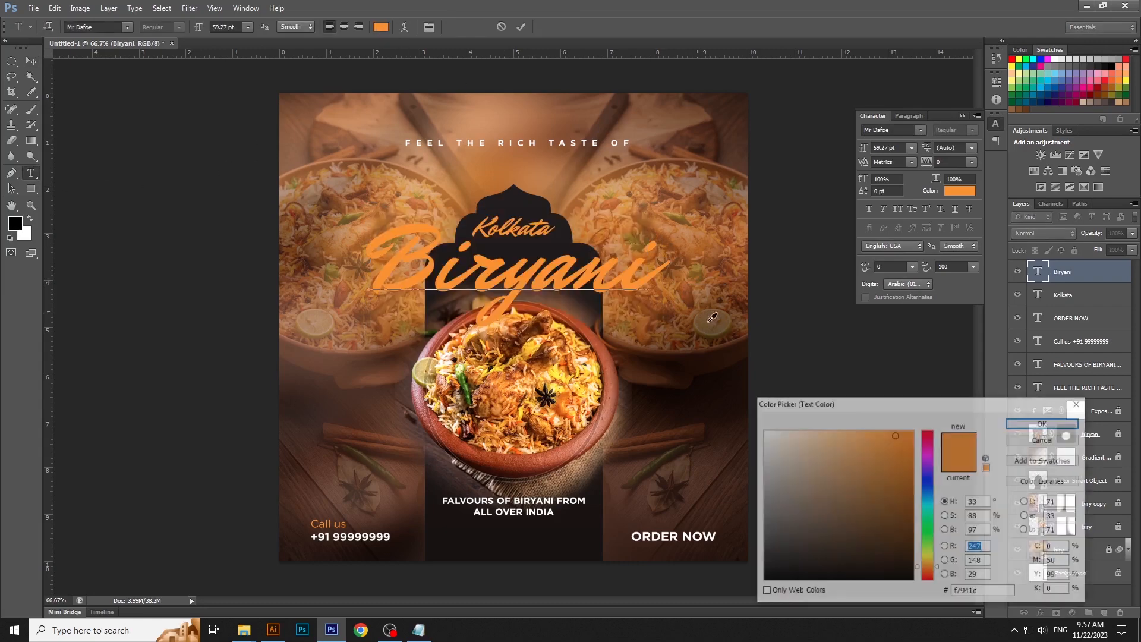
left_click_drag(820, 475, 743, 404)
key("Return")
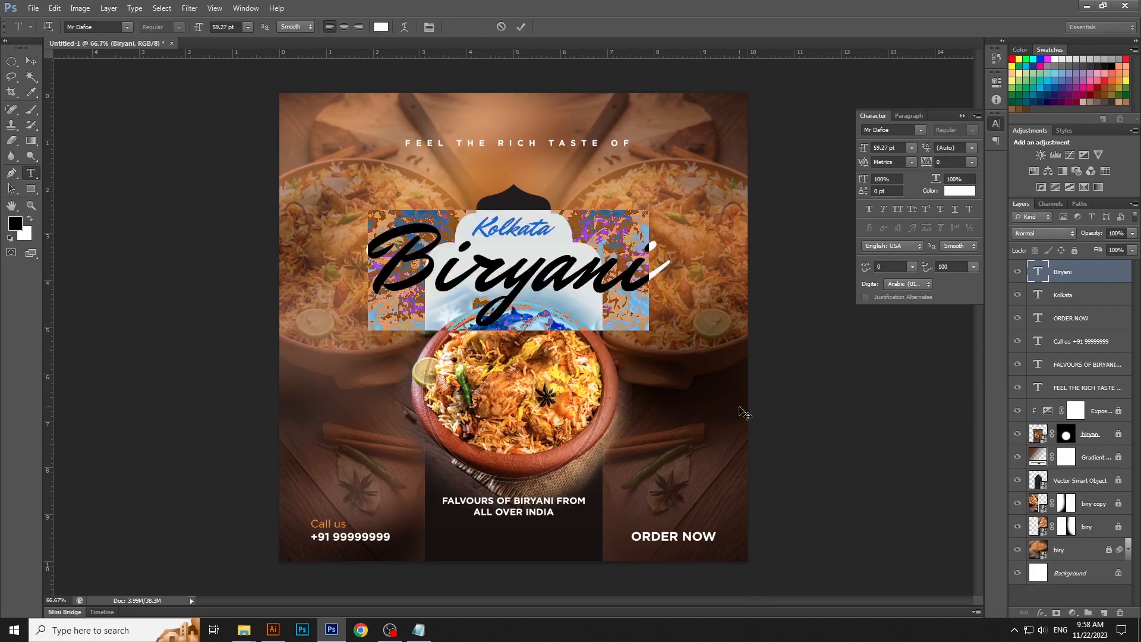
key("ctrl+Return")
key("v")
- Enlarge the "Biryani" headline to about 69 pt and move the "FEEL THE RICH TASTE OF" line down closer to the arch
key("ctrl+t")
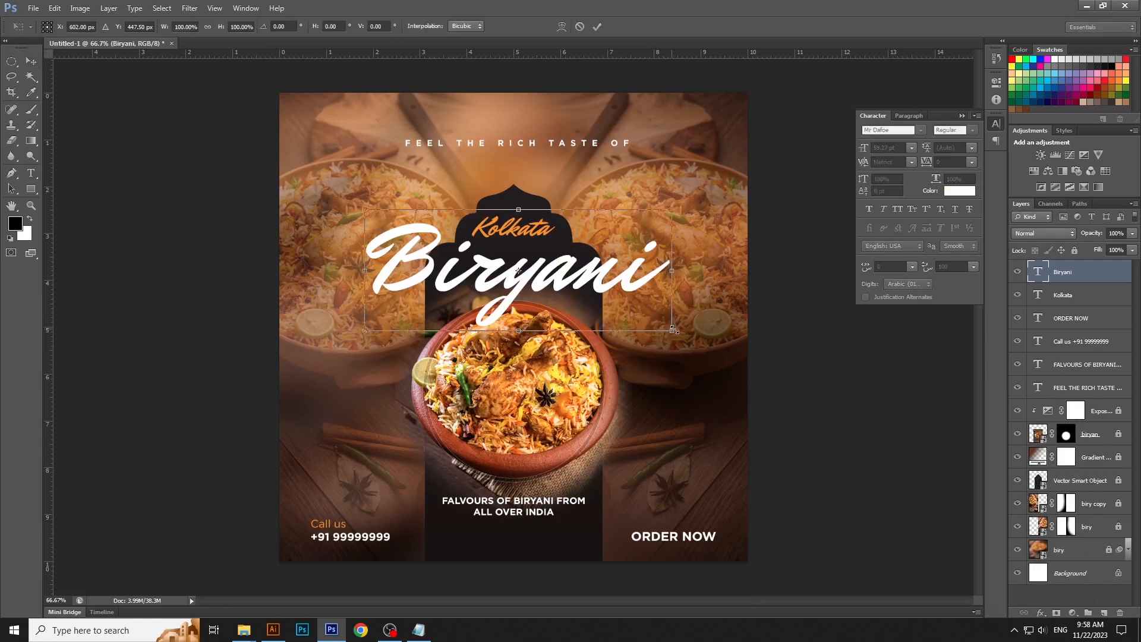
left_click_drag(671, 326, 697, 336)
key("Return")
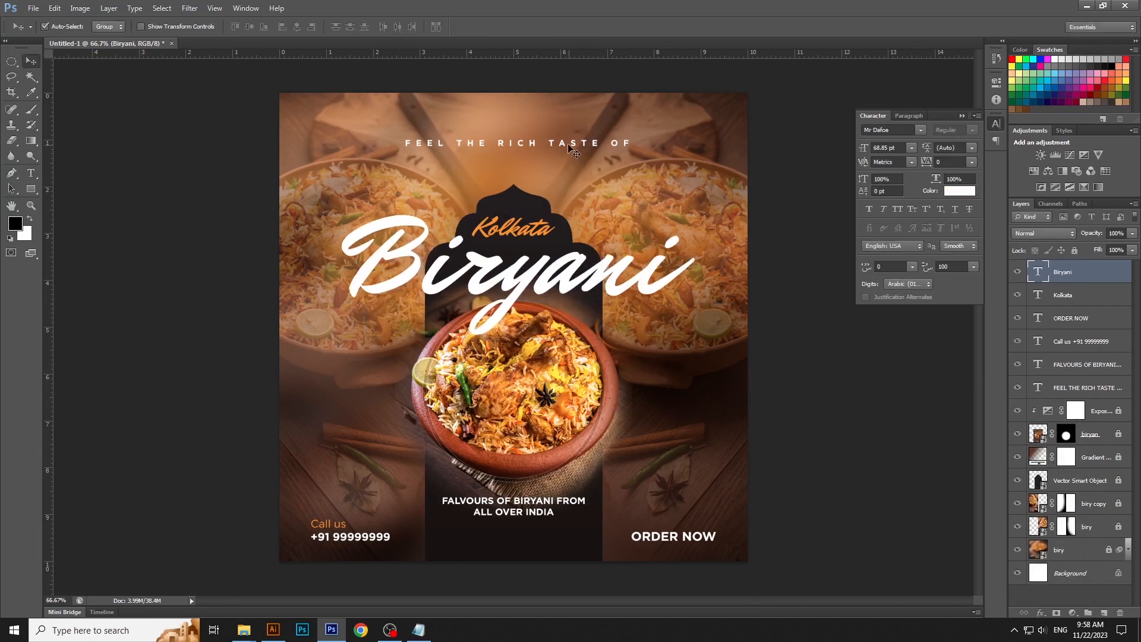
left_click_drag(569, 145, 569, 161)
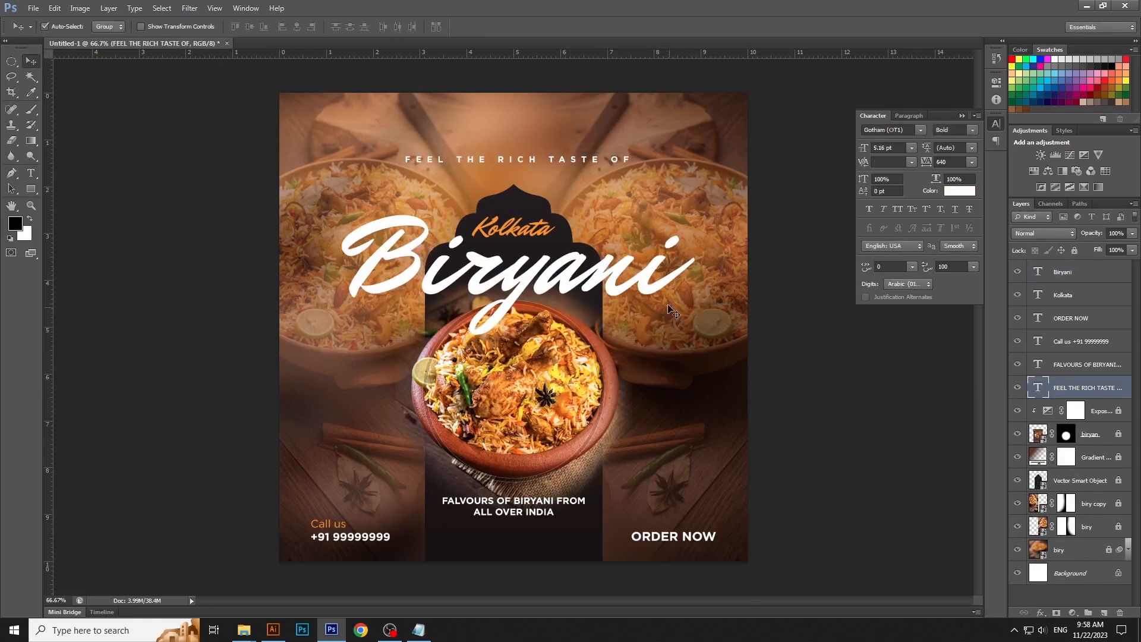
- Add a Multiply drop shadow to the "Biryani" layer with 67% opacity, 120° angle, 29 px distance, 10 px size and Use Global Light off
left_click(658, 283)
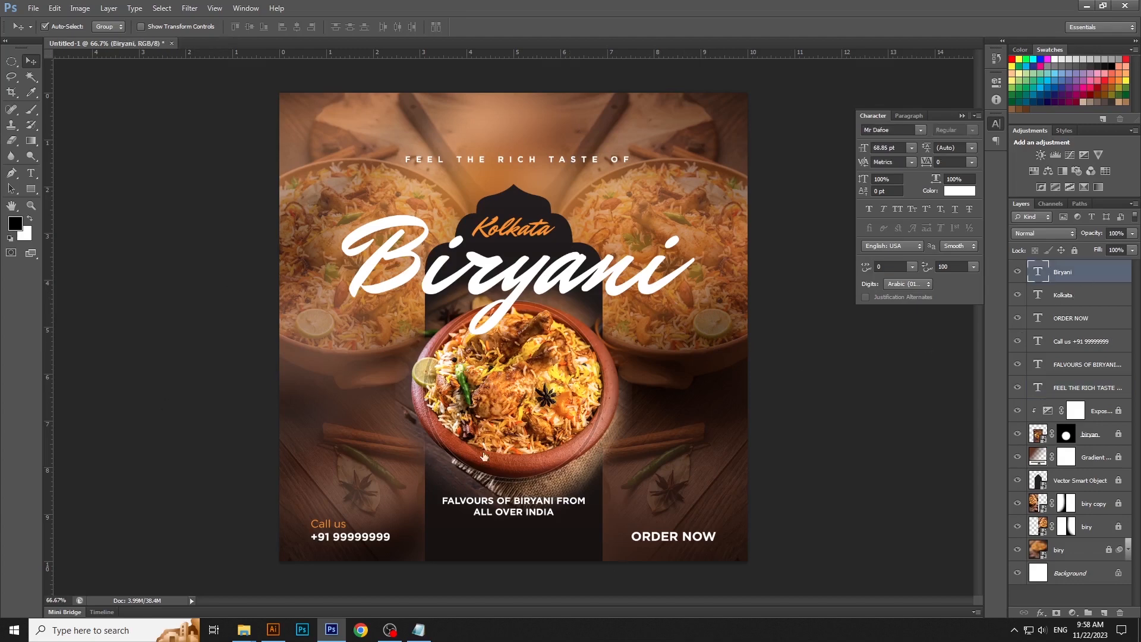
double_click(1098, 273)
left_click(860, 516)
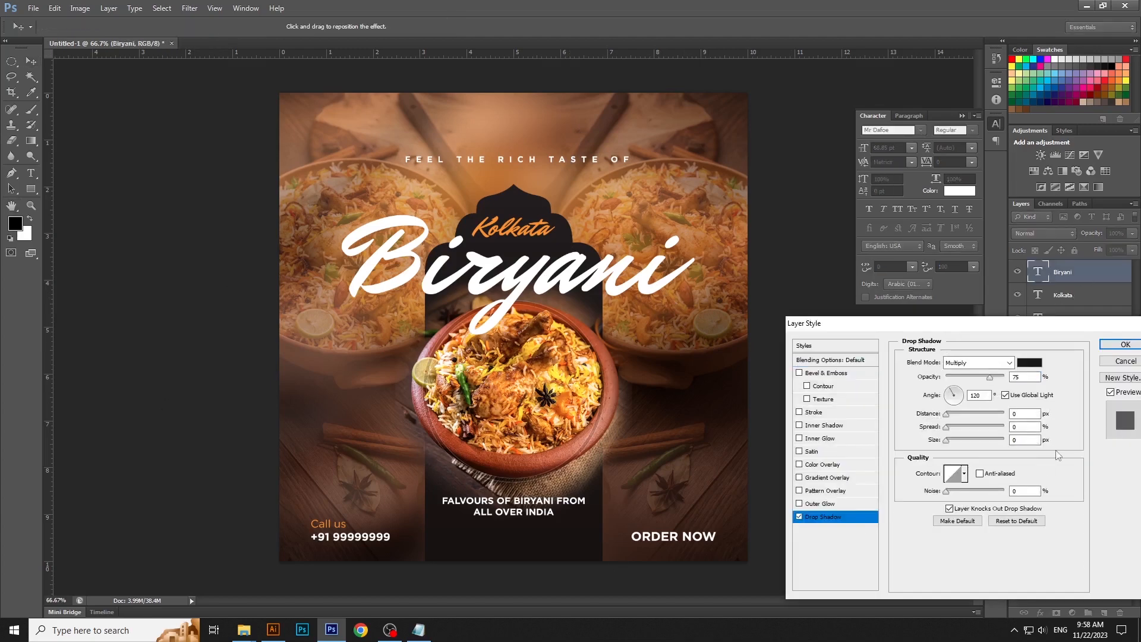
mouse_move(957, 419)
left_mouse_down()
mouse_move(948, 440)
mouse_move(961, 414)
left_mouse_up()
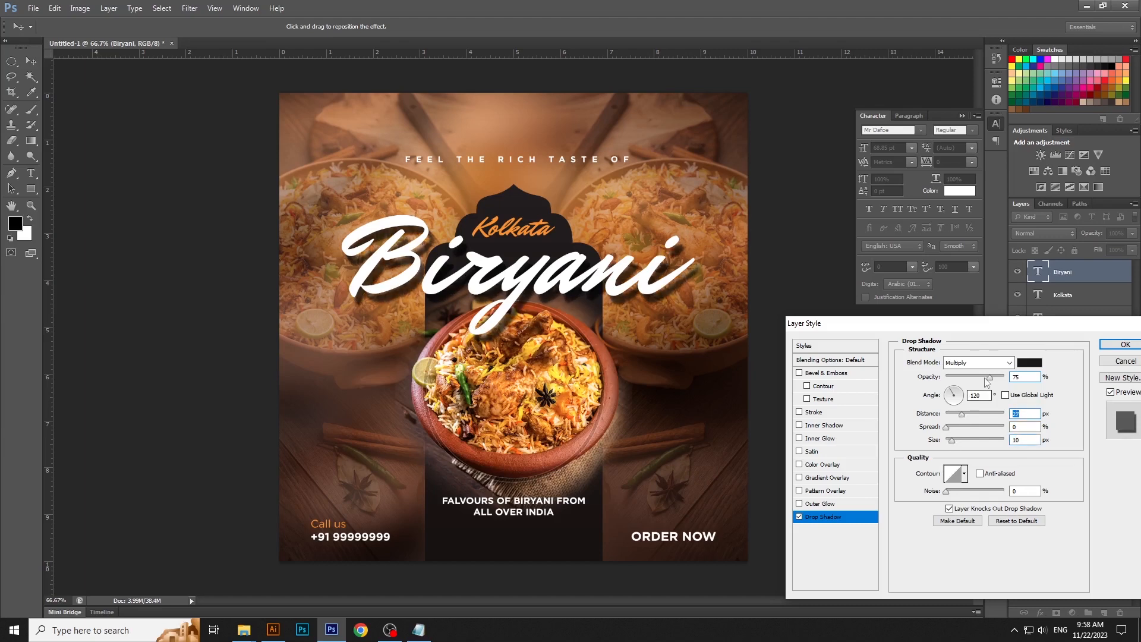
left_click_drag(989, 378, 985, 379)
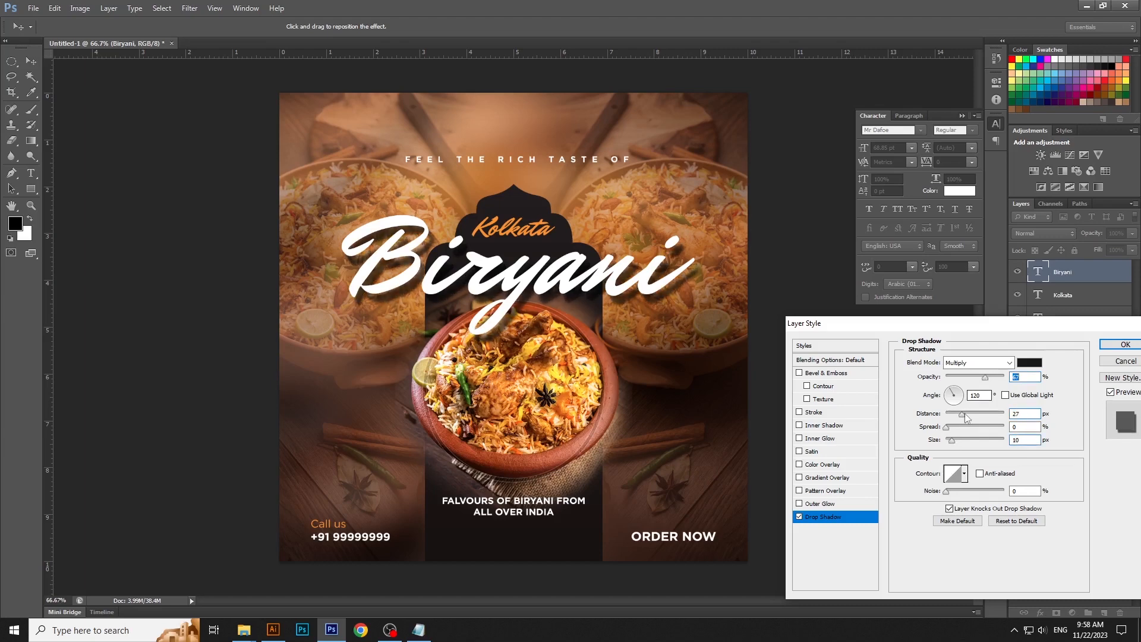
left_click_drag(966, 417, 964, 417)
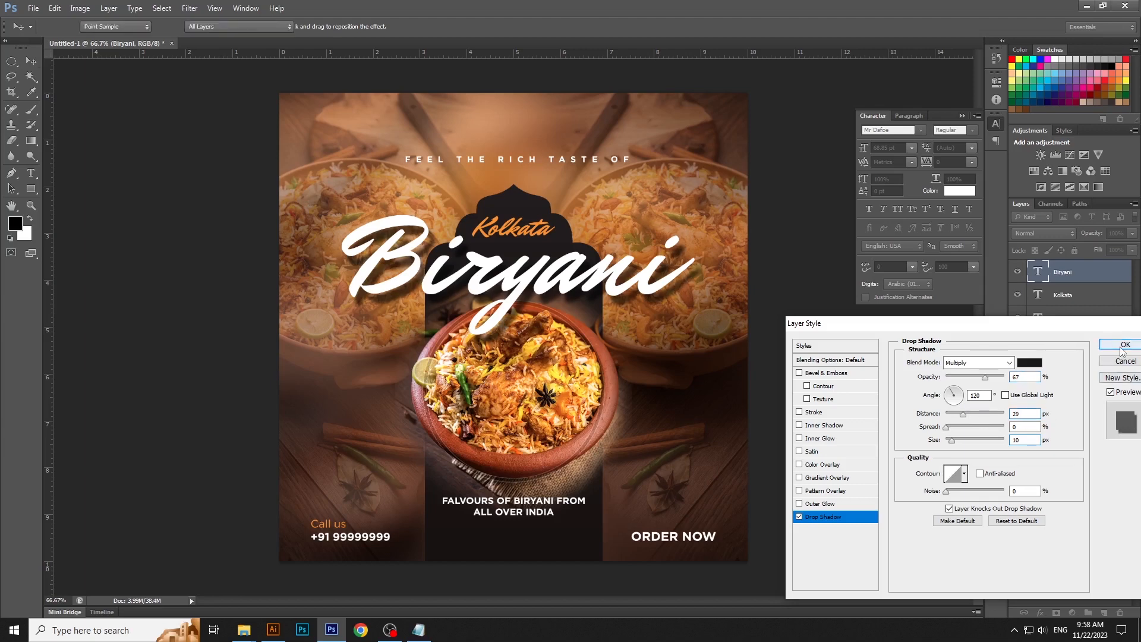
left_click(1123, 351)
left_click(828, 387)
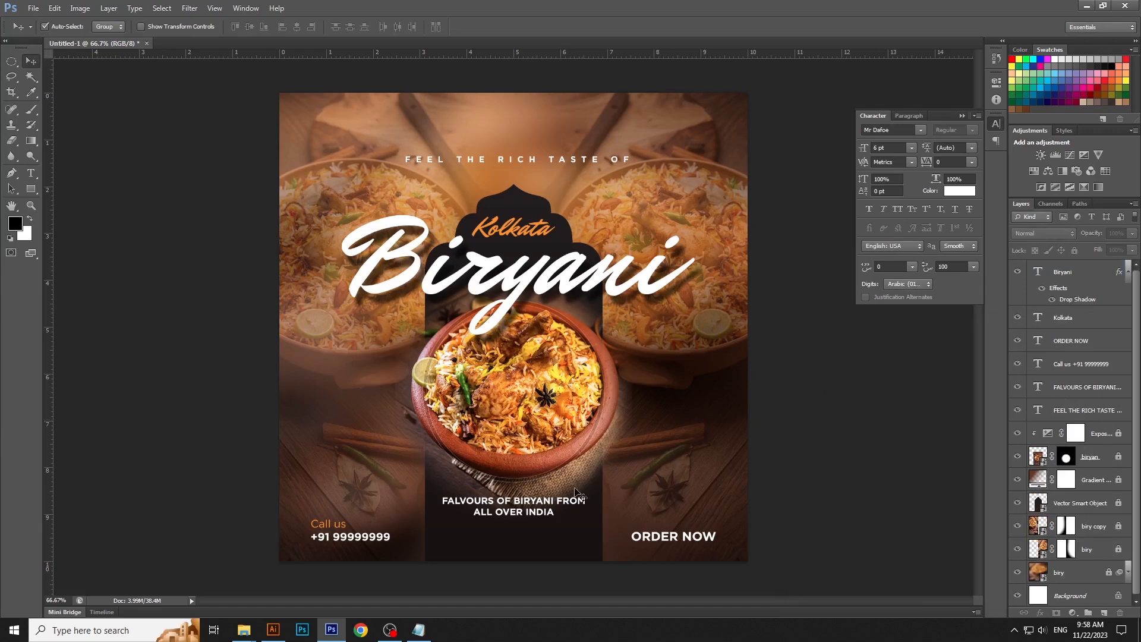
- Nudge the "FALVOURS OF BIRYANI FROM ALL OVER INDIA" text slightly down below the bowl
left_click(541, 514)
key("Down")
key("Down")
key("Down")
key("Down")
key("Down")
key("Down")
key("Down")
key("Down")
key("Down")
key("Down")
key("Down")
key("Down")
key("Down")
key("Down")
key("Down")
key("Down")
key("Down")
key("Down")
key("Down")
key("Down")
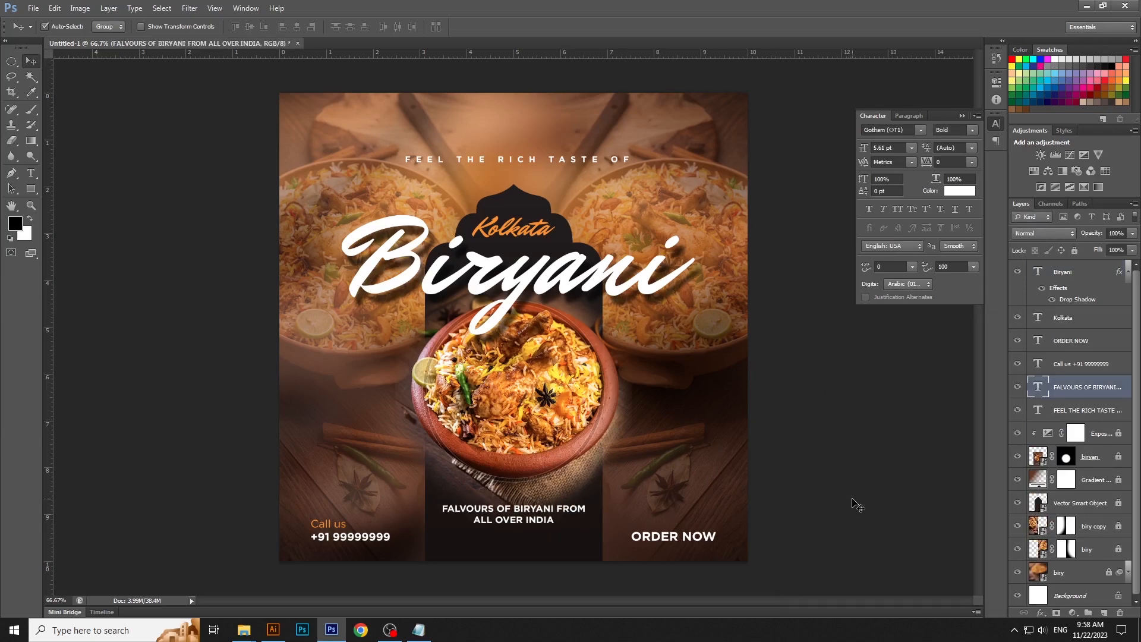
- Set the tracking of the "FEEL THE RICH TASTE OF" line to 500 and nudge it slightly left to recentre it above the arch
left_click(856, 506)
left_click(997, 125)
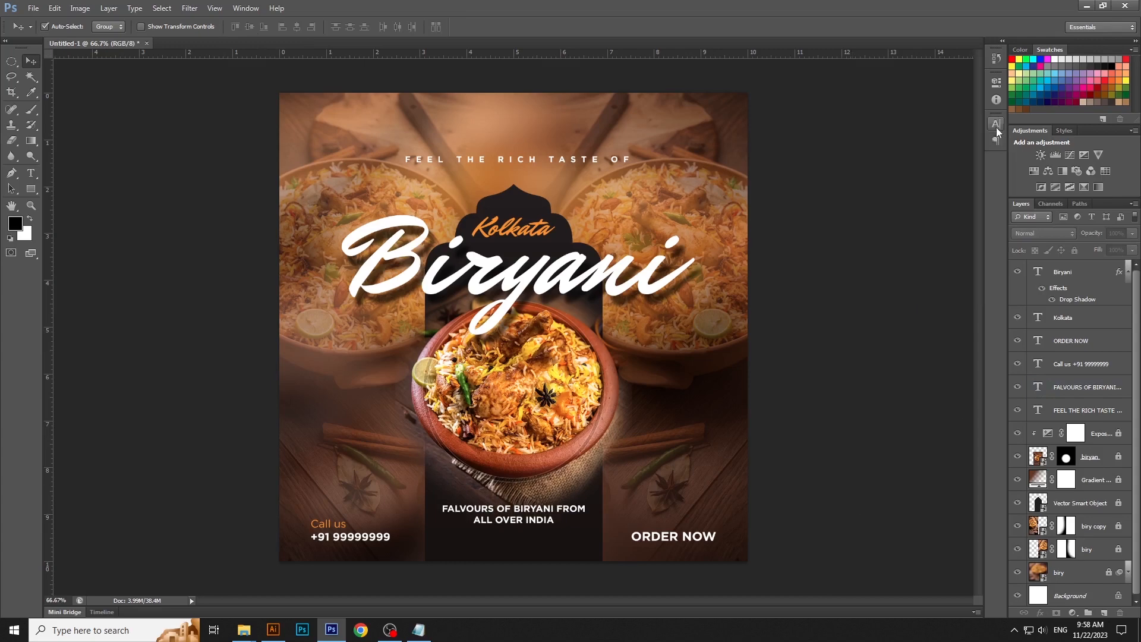
left_click(600, 164)
key("t")
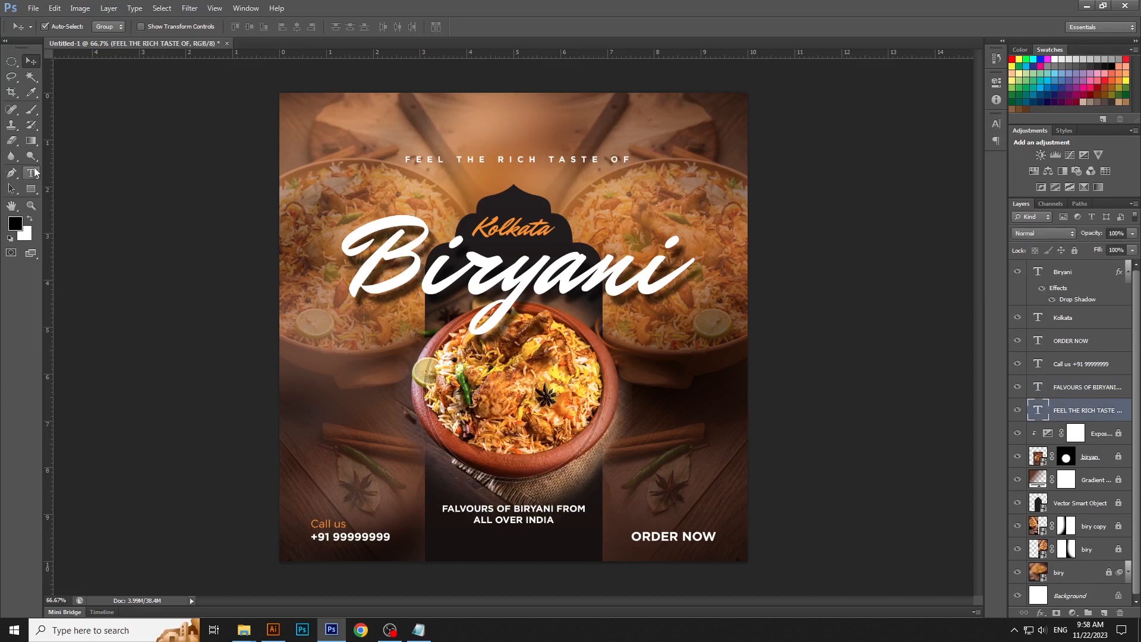
left_click(535, 158)
key("ctrl+a")
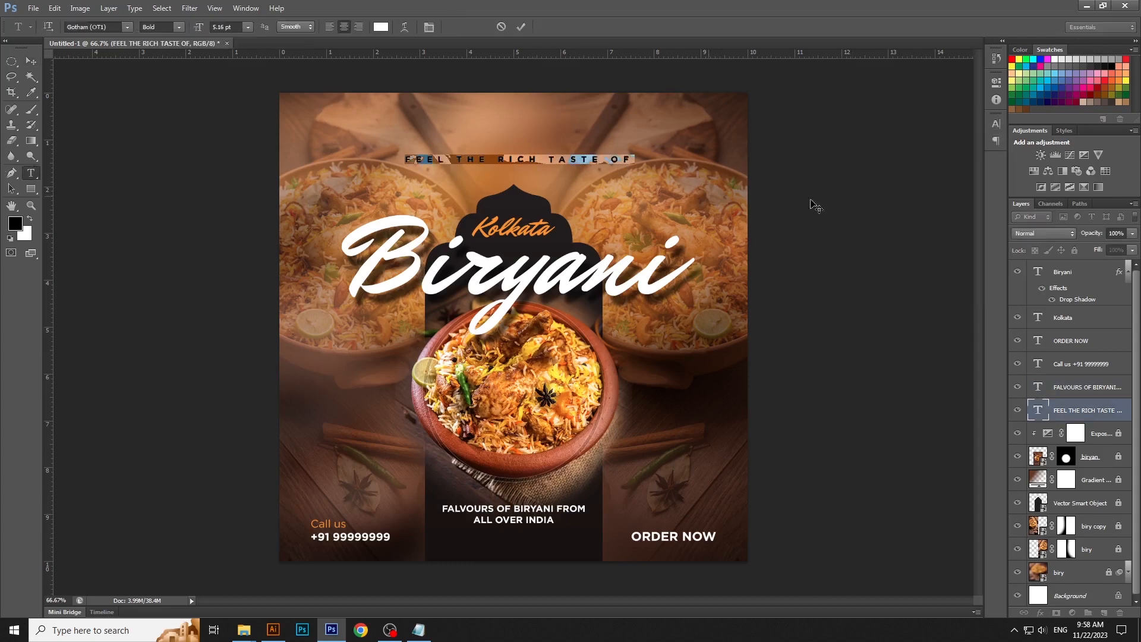
left_click(996, 124)
left_click(926, 163)
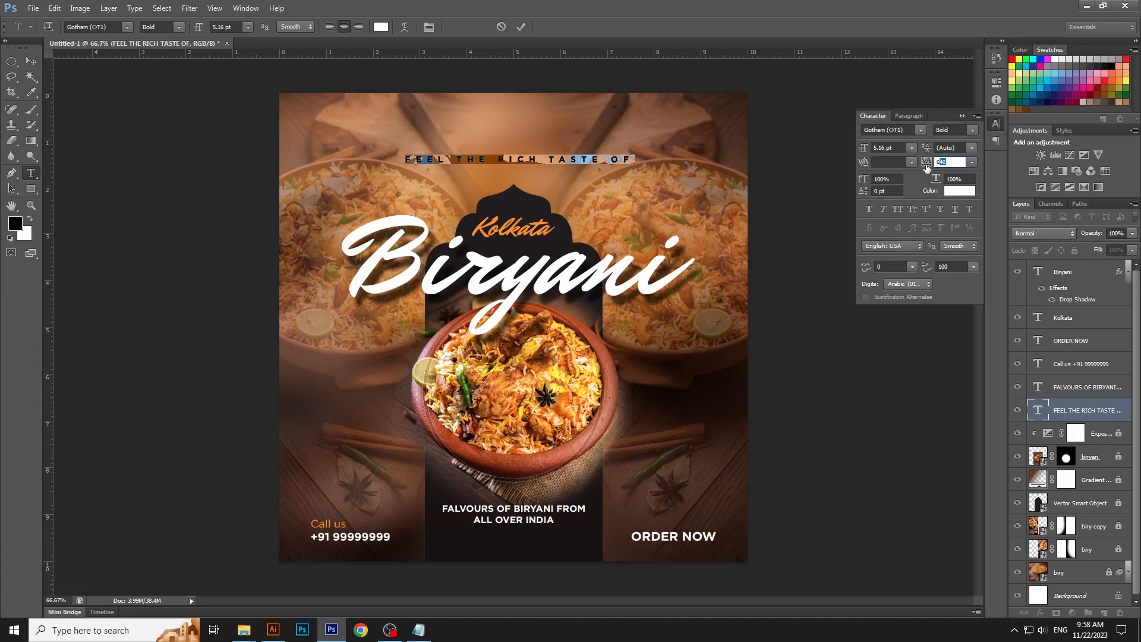
left_click(926, 165)
type("500")
key("Return")
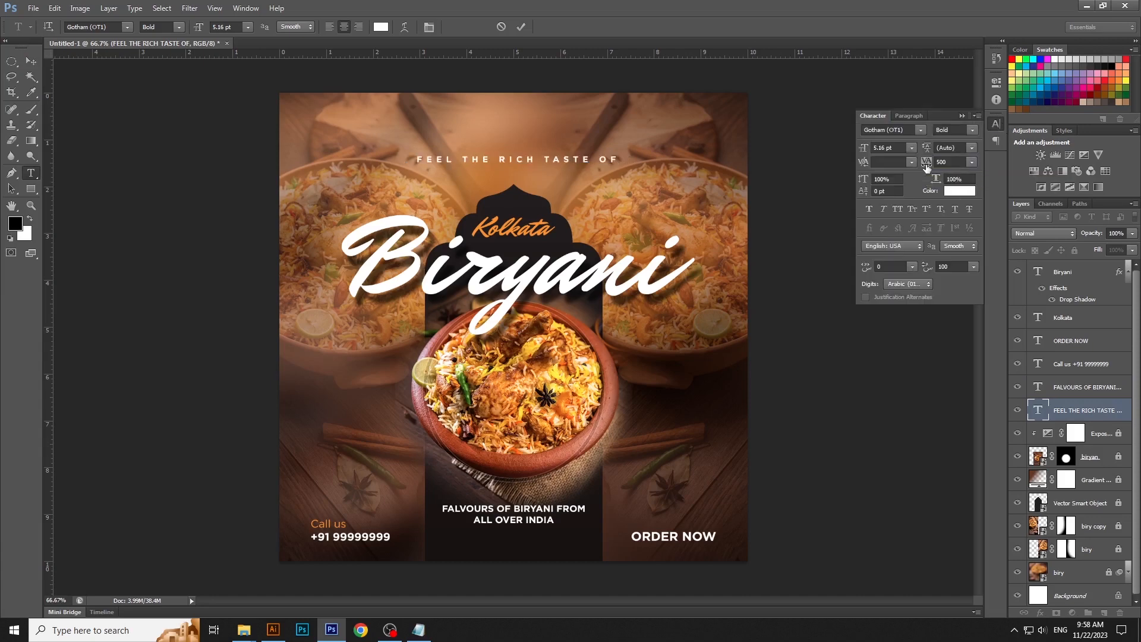
left_click(31, 62)
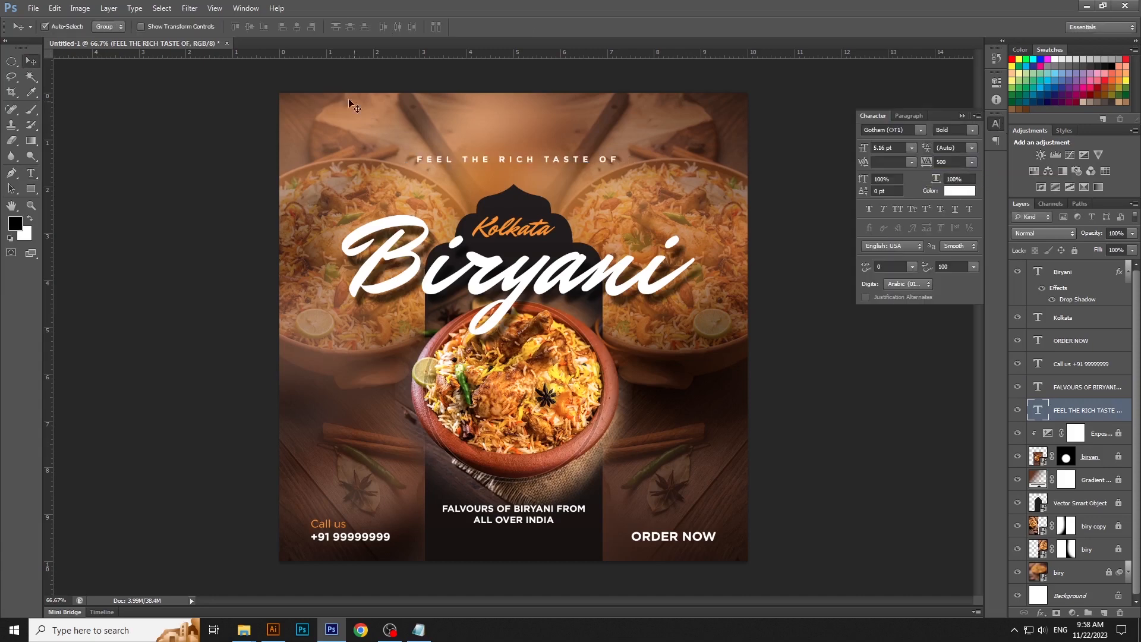
- Nudge the orange "Kolkata" text slightly up inside the arch, keeping the "Biryani" headline in place
left_click(533, 236)
left_click_drag(529, 231, 529, 227)
key("ctrl+z")
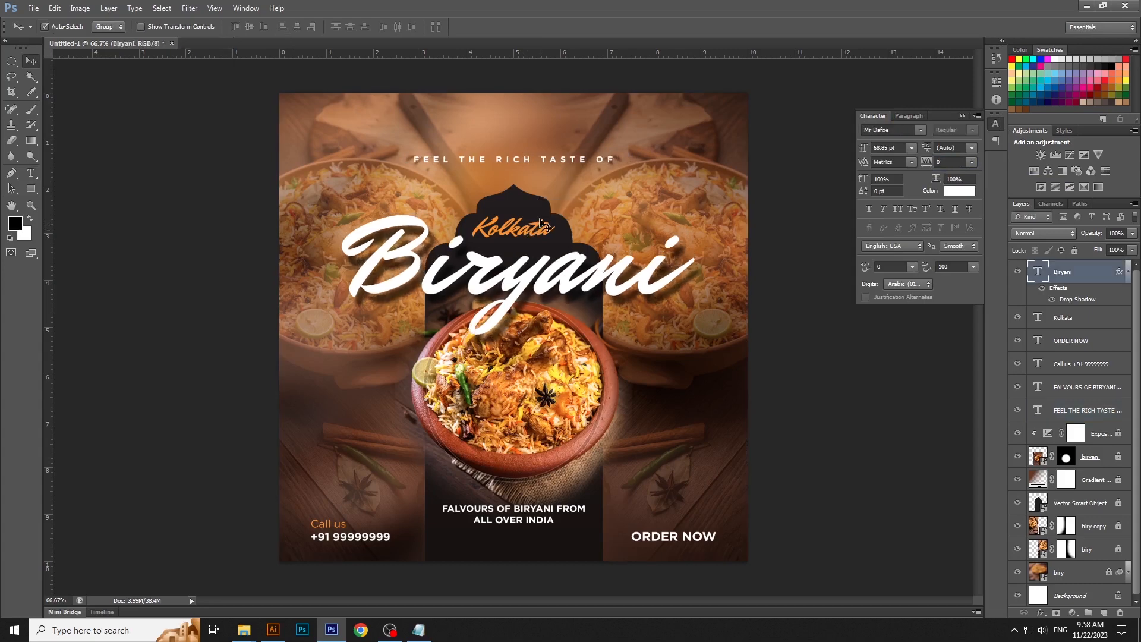
left_click(1062, 312)
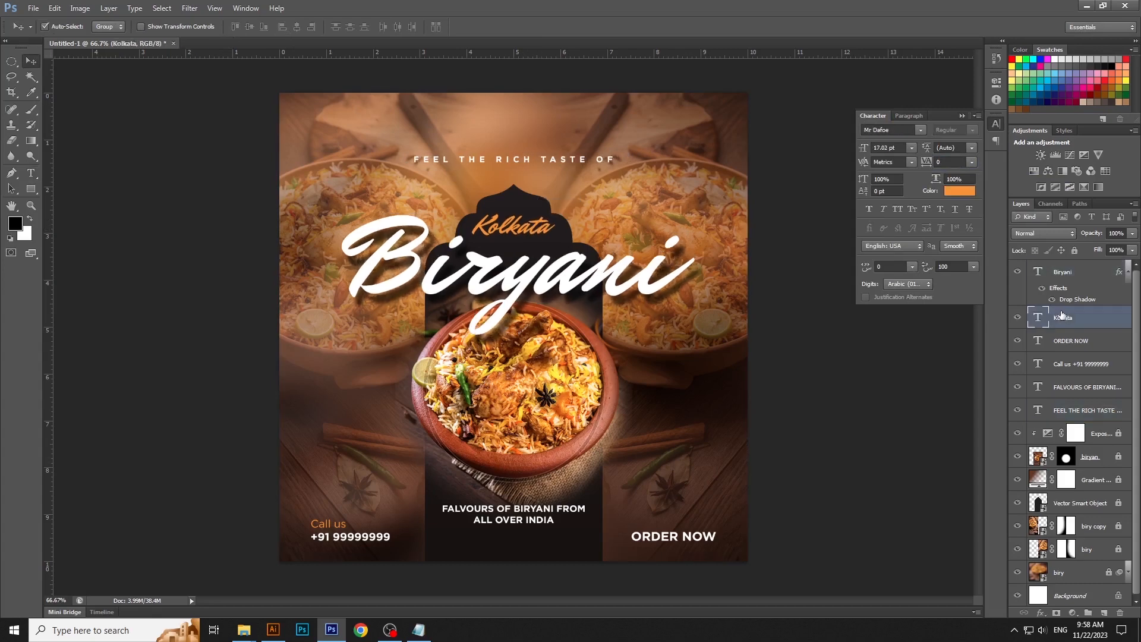
- Align the "Biryani", "Kolkata", "FEEL THE RICH TASTE OF" and "FALVOURS OF BIRYANI" text layers to the canvas's horizontal centre, then deselect them
left_click(613, 288, "shift")
left_click(564, 161, "shift")
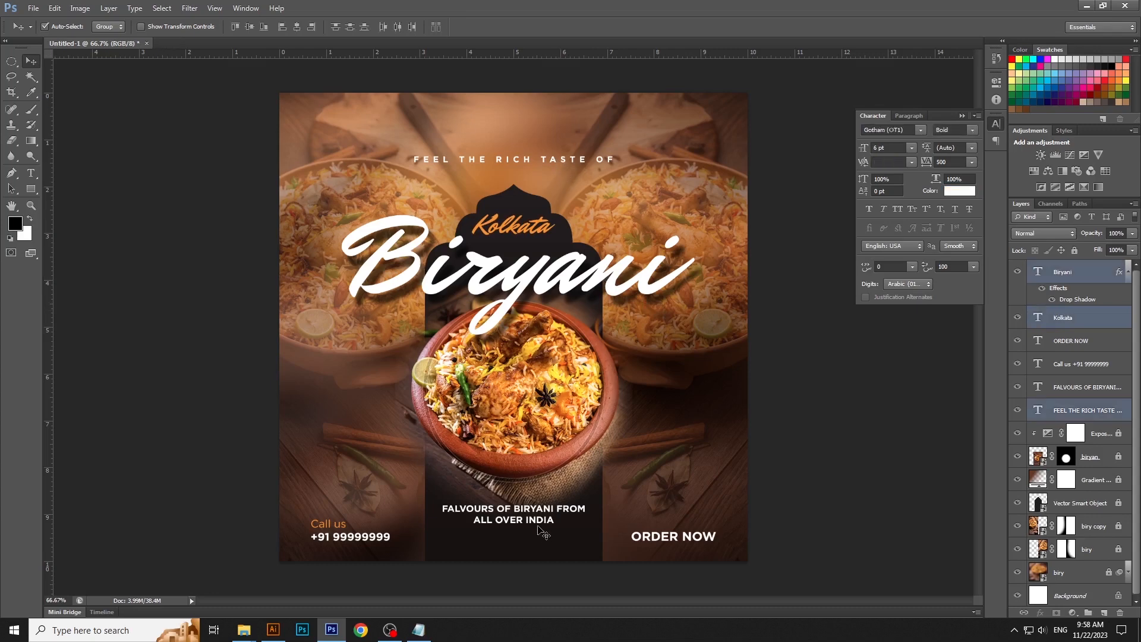
left_click(538, 521, "shift")
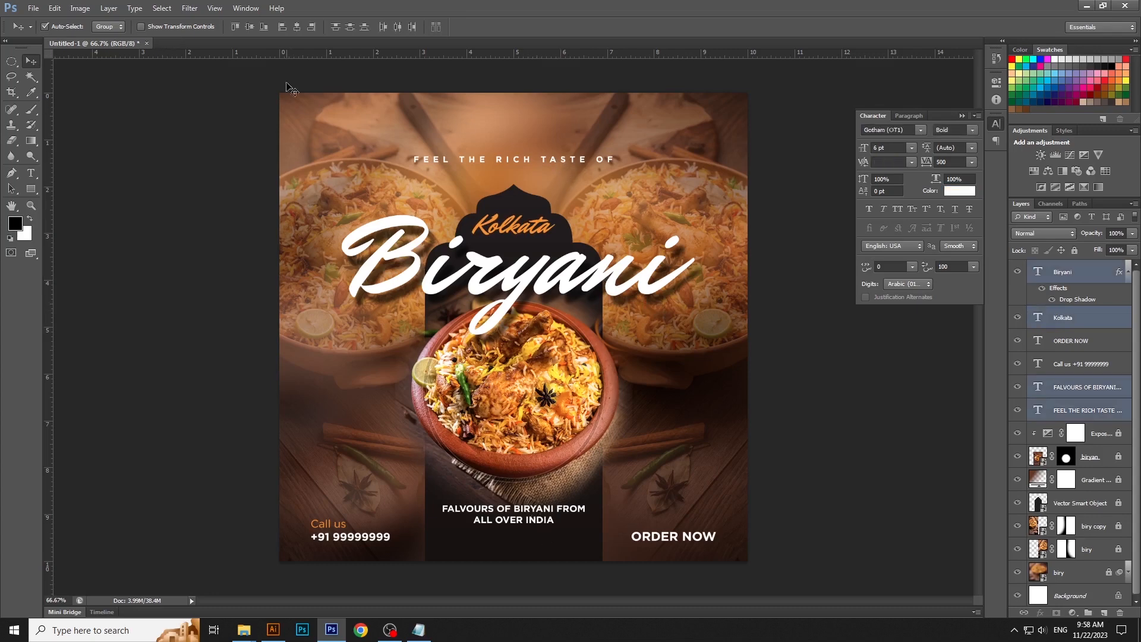
left_click(298, 27)
left_click(995, 125)
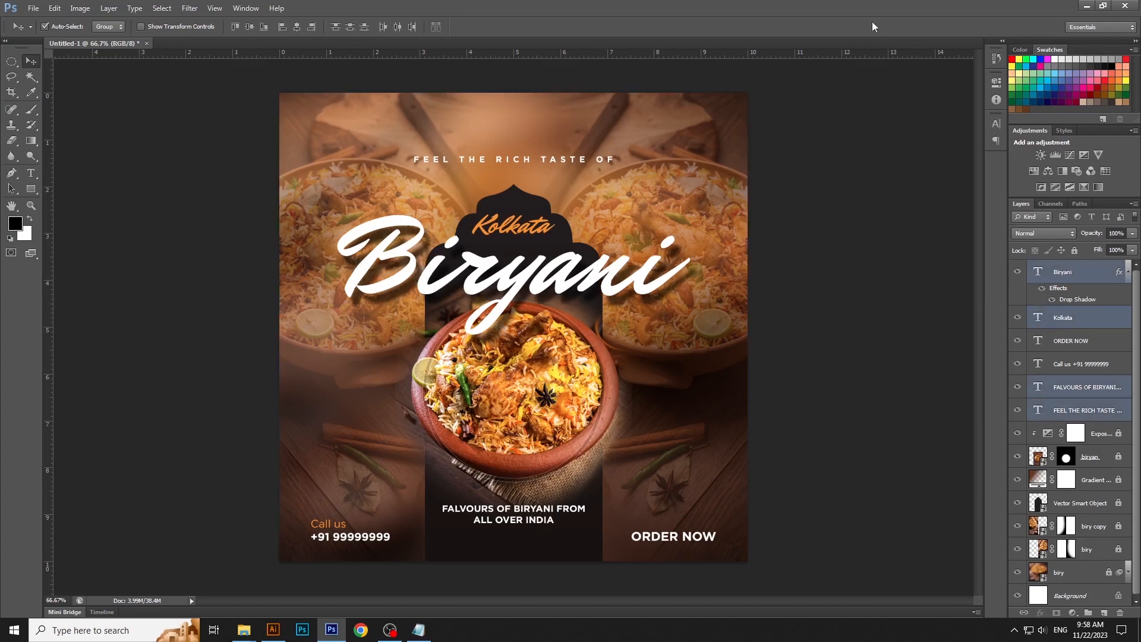
left_click(900, 210)
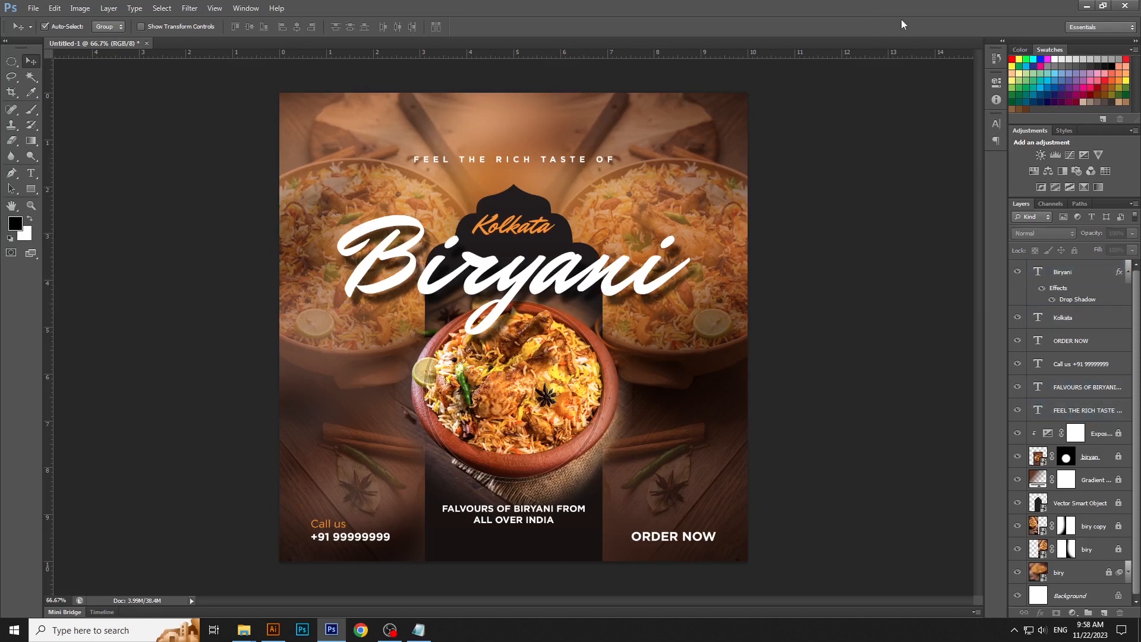